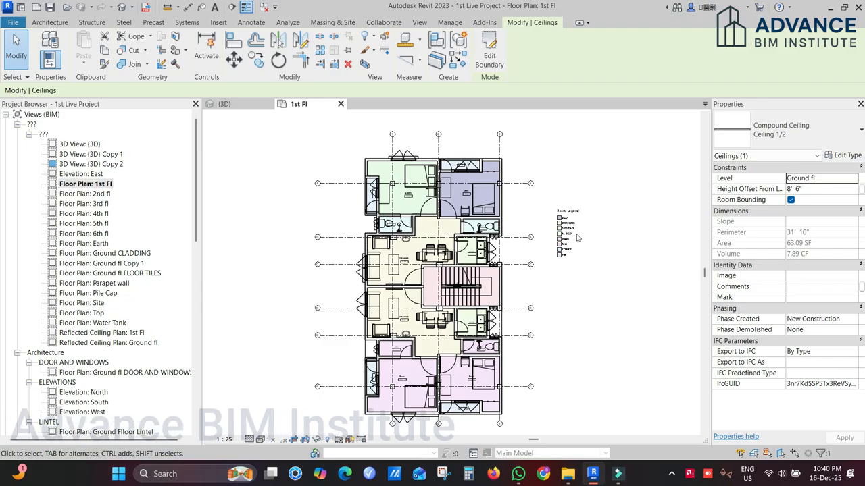
Step: Open the {3D} view and select the bed in the first-floor bedroom at the cut end of the building
left_click(247, 109)
scroll(427, 250, "down", 5)
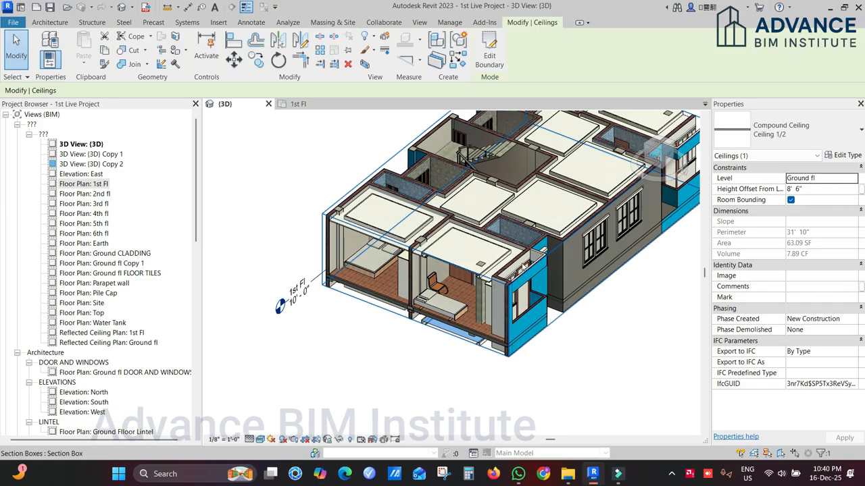
scroll(428, 331, "up", 4)
scroll(428, 331, "up", 5)
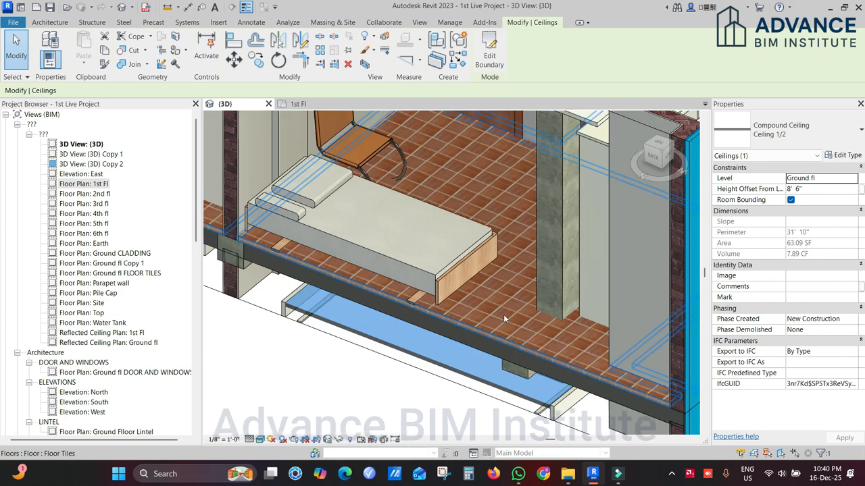
middle_click_drag(504, 314, 458, 285)
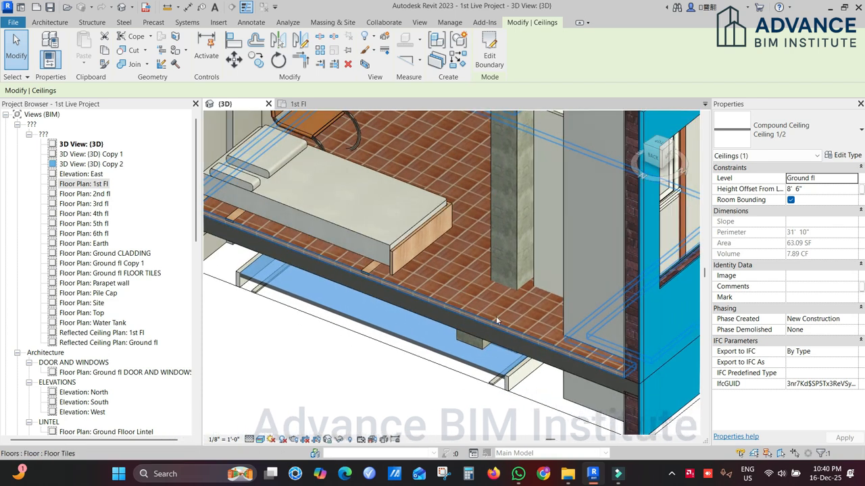
scroll(458, 273, "up", 3)
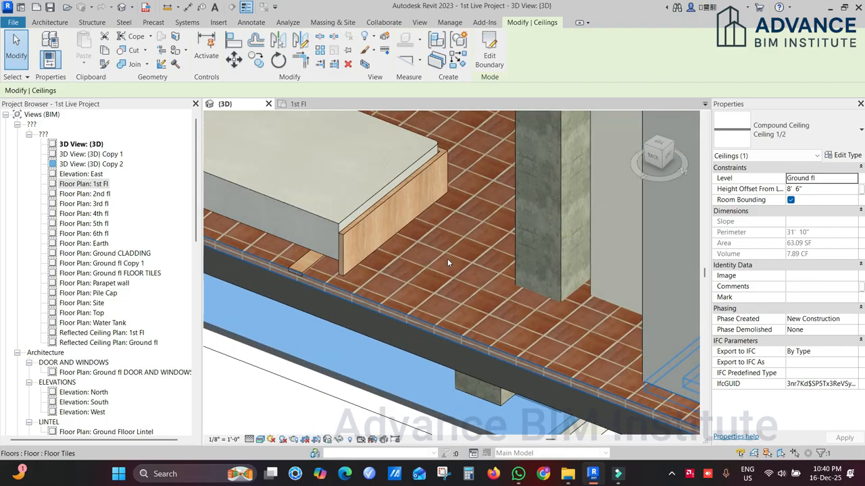
scroll(458, 286, "down", 3)
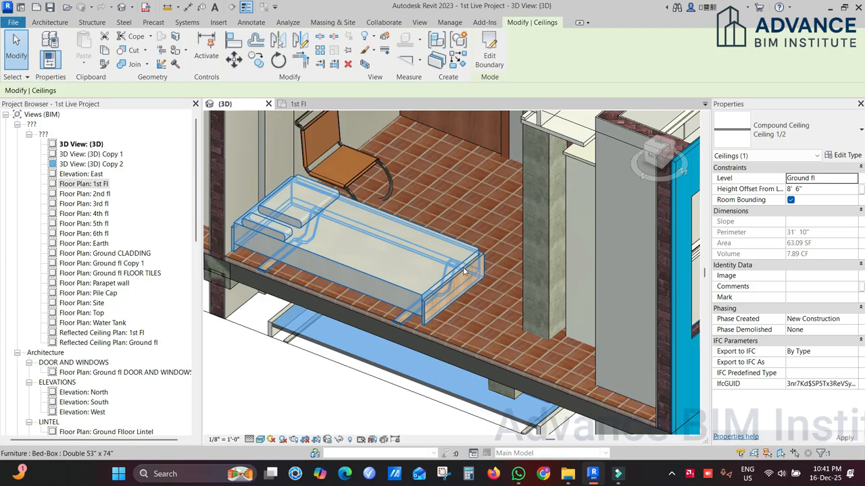
left_click(456, 283)
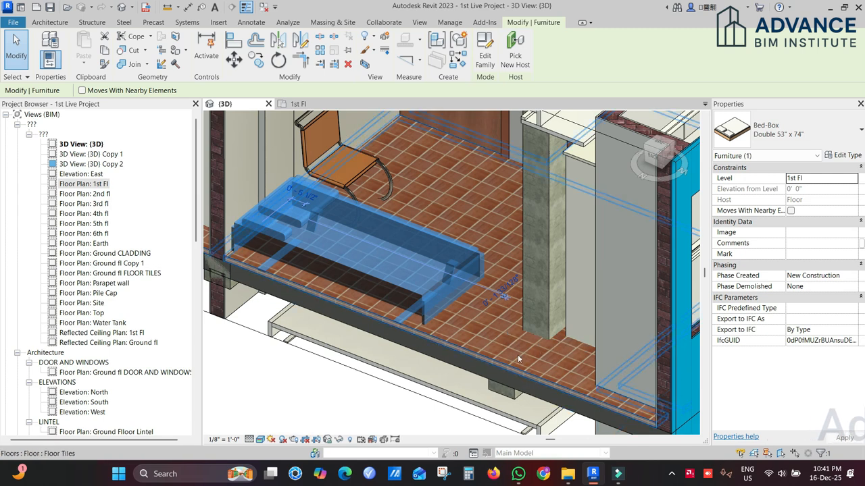
Step: Open the material assigned to the structure layer of the bedroom's Floor Tiles floor type
left_click(482, 340)
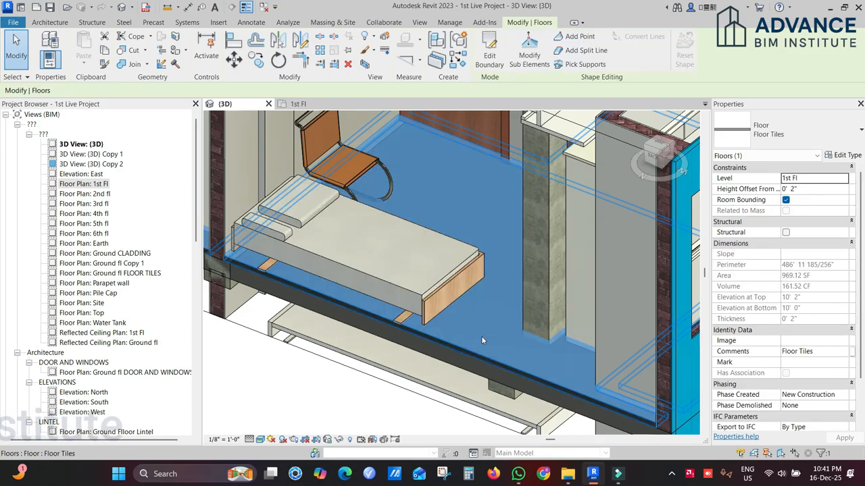
left_click(843, 155)
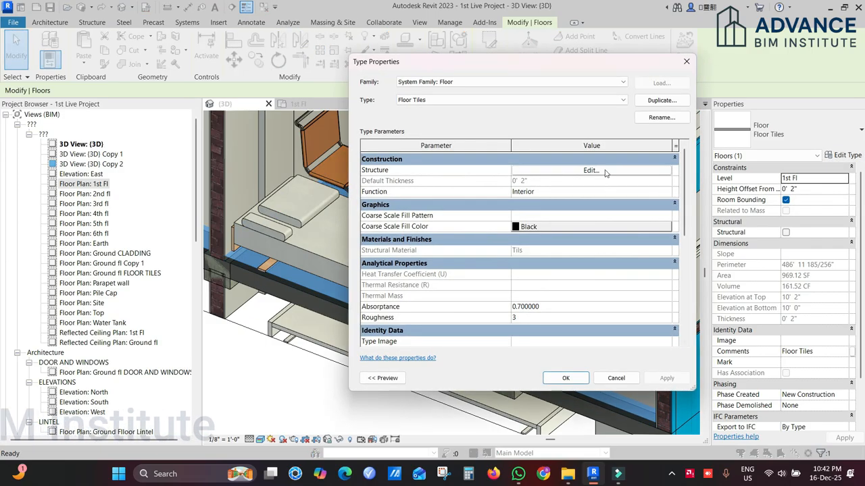
left_click(591, 170)
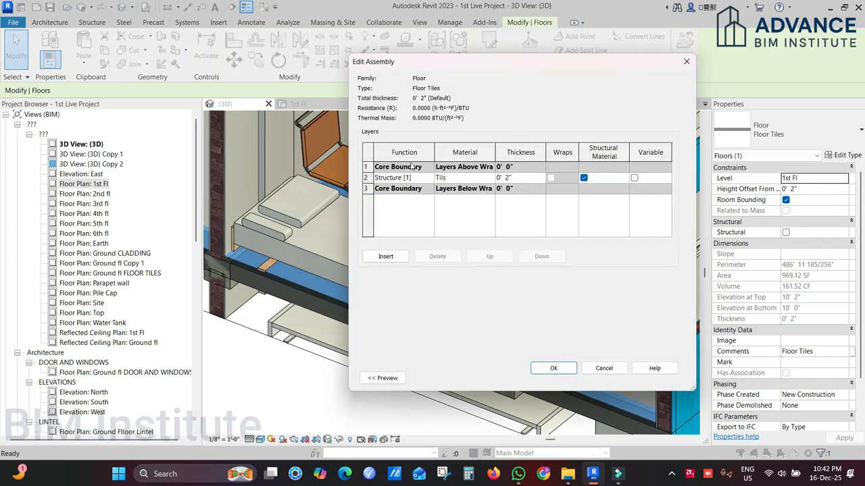
left_click(473, 177)
left_click(490, 178)
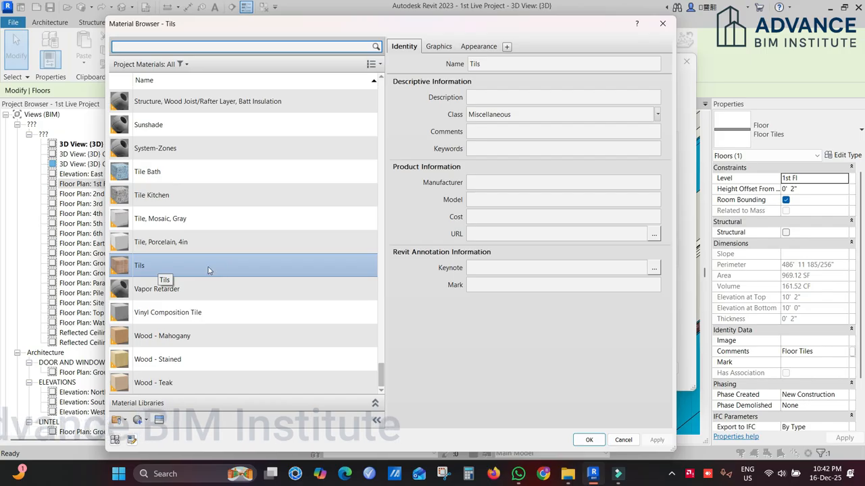
Step: Look through the project's tile materials, checking Tile Bath and returning to Tils
left_click_drag(349, 30, 410, 19)
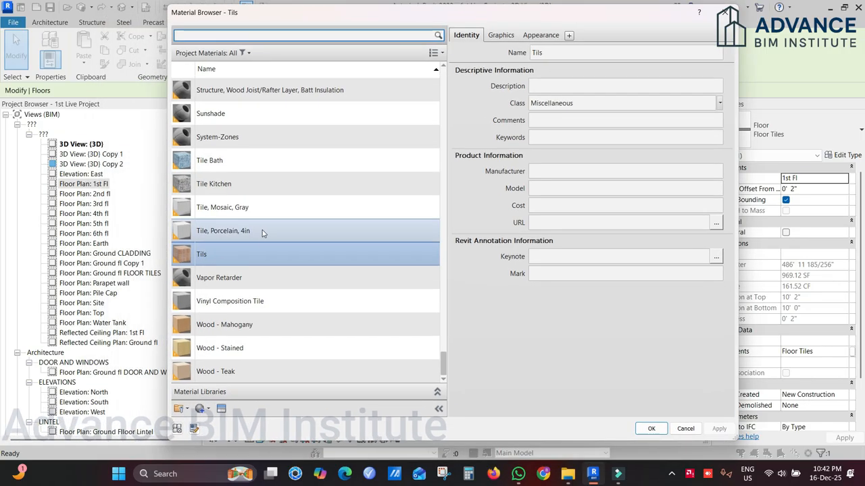
left_click(227, 160)
left_click_drag(298, 15, 409, 21)
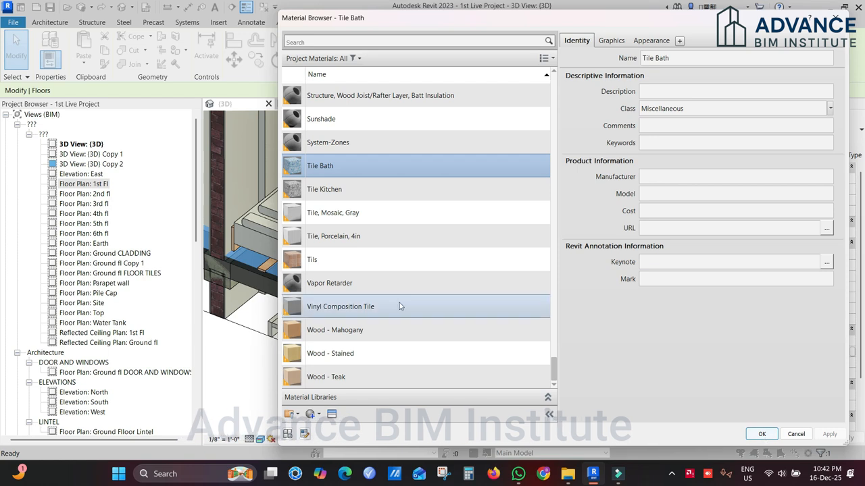
scroll(487, 102, "up", 1)
left_click_drag(502, 24, 385, 25)
scroll(329, 283, "down", 1)
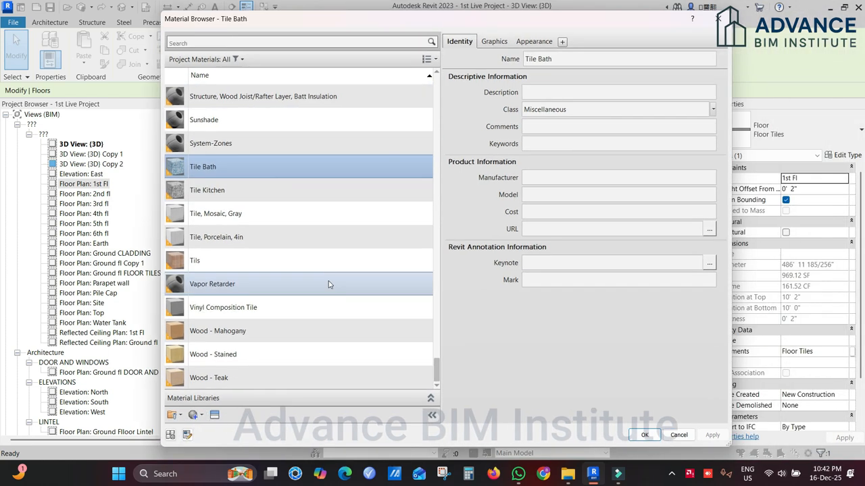
left_click(248, 265)
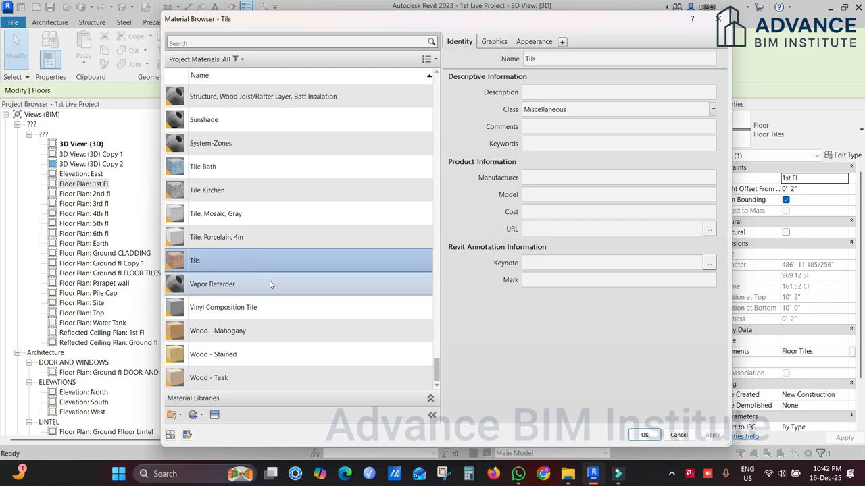
Step: Look through the asset browser's PhysicalMaterial_Structural libraries, including US, Russia and UK, and close the browser
left_click(214, 414)
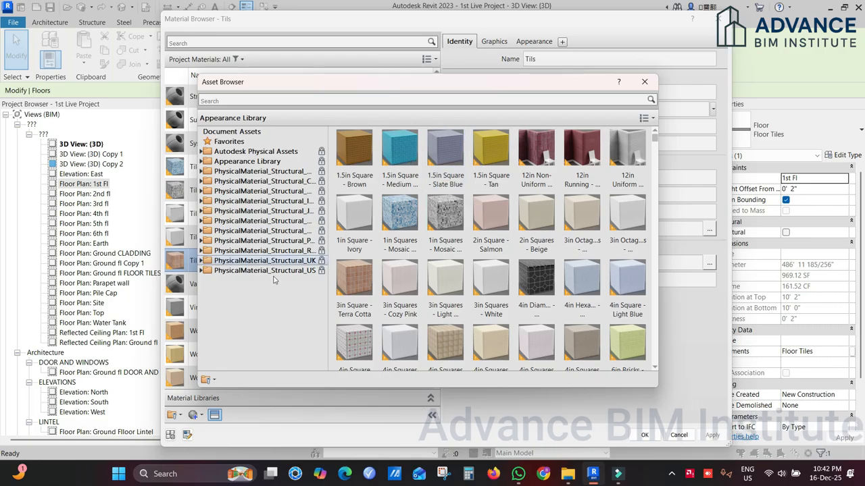
left_click(272, 202)
left_click(265, 270)
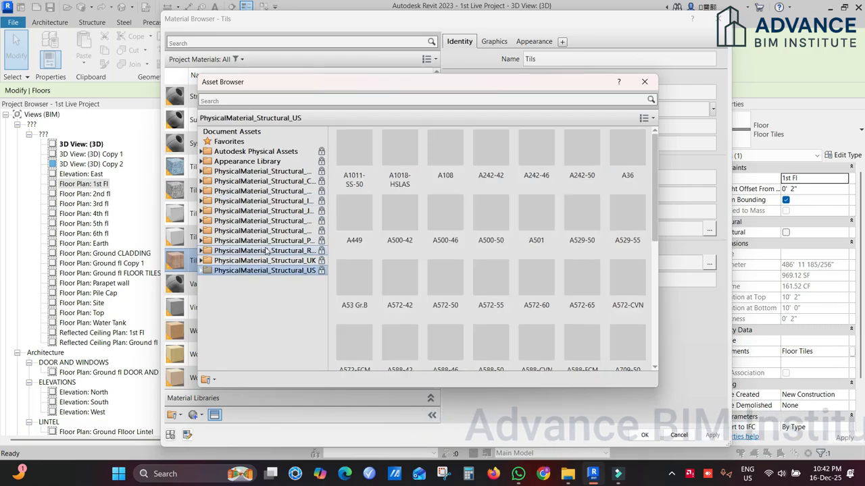
left_click(265, 250)
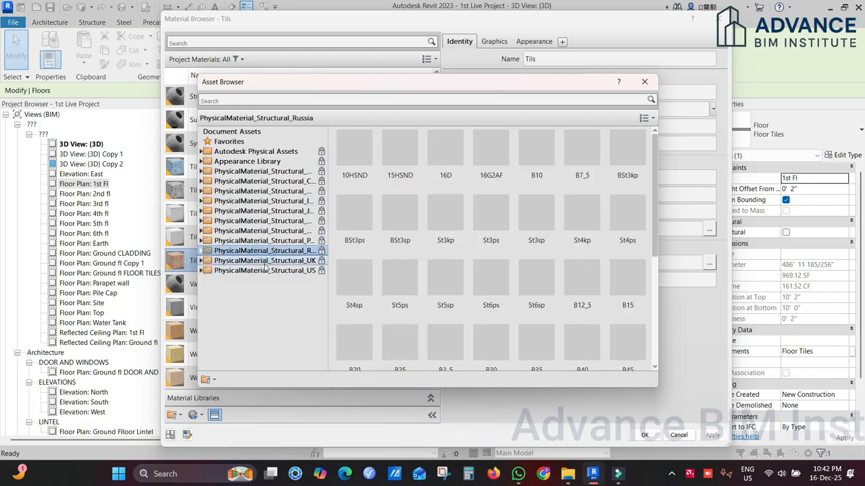
left_click(265, 261)
left_click(645, 82)
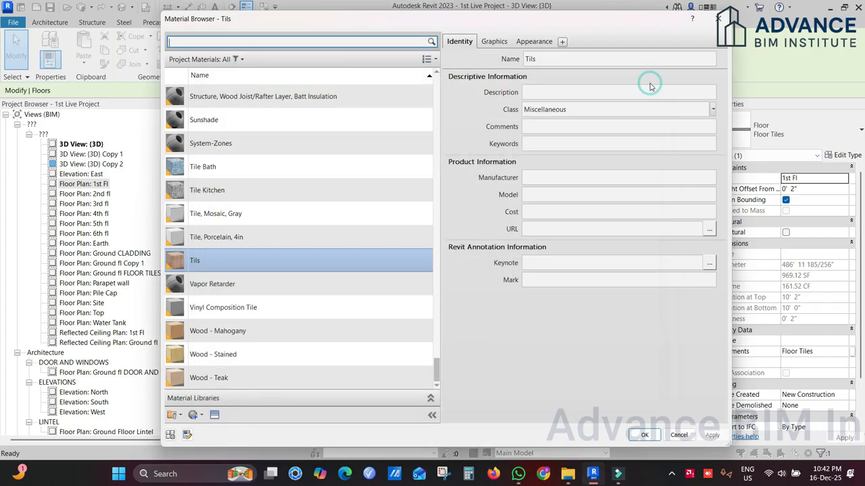
Step: Check which editing, duplicating and creation options are available for the Tils material
right_click(317, 262)
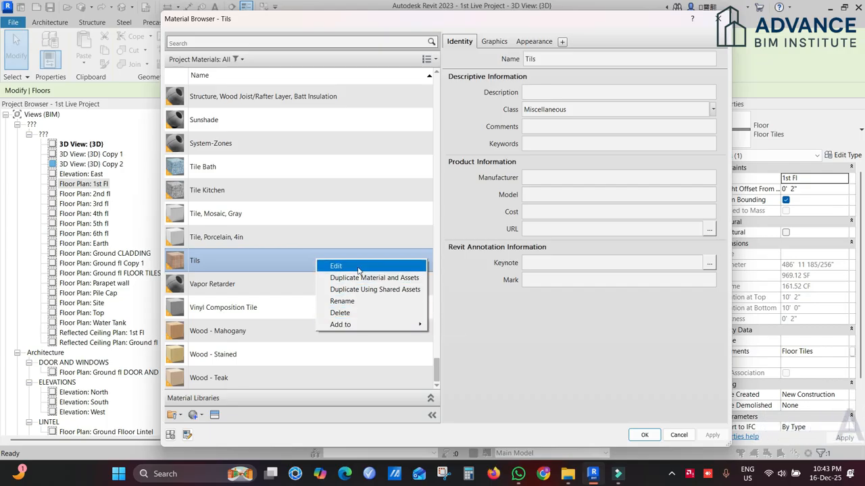
left_click(331, 263)
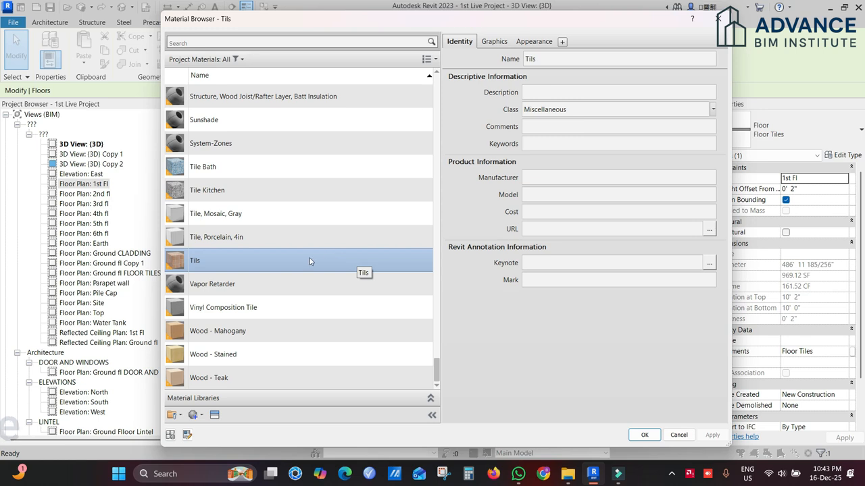
left_click(197, 415)
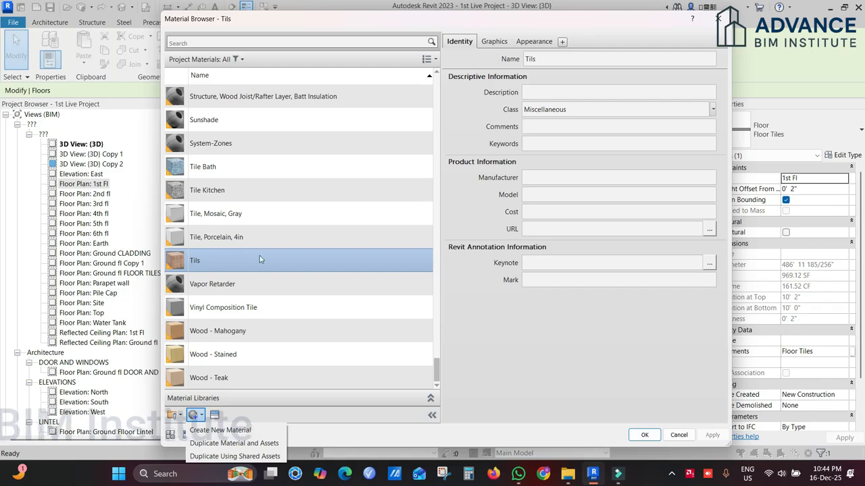
left_click(289, 257)
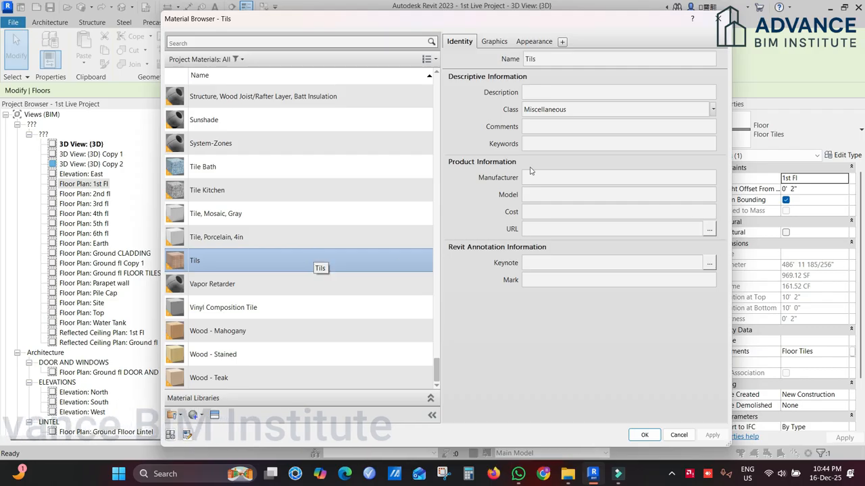
Step: Review the Tils material's name and description fields, cancel the material, assembly and type dialogs, and deselect the floor
double_click(552, 59)
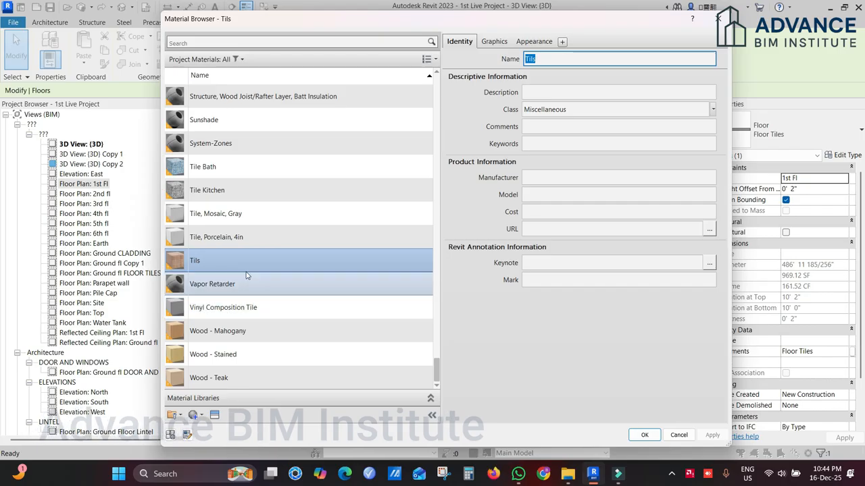
left_click(558, 61)
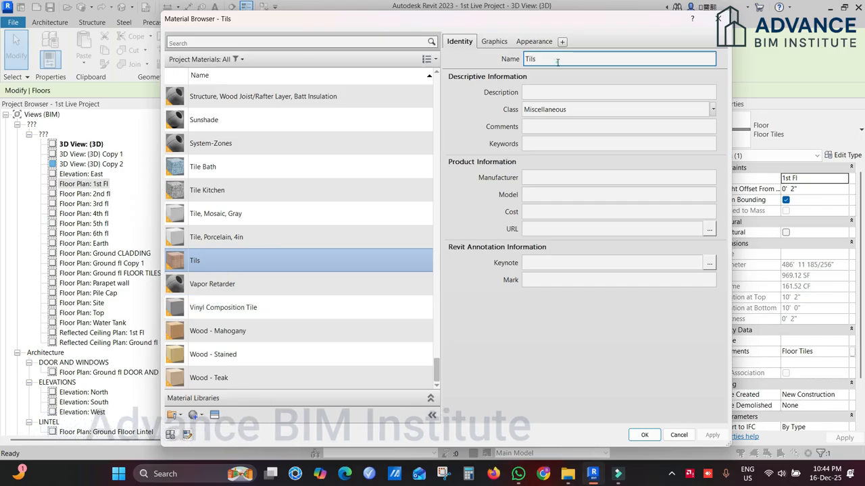
left_click(559, 92)
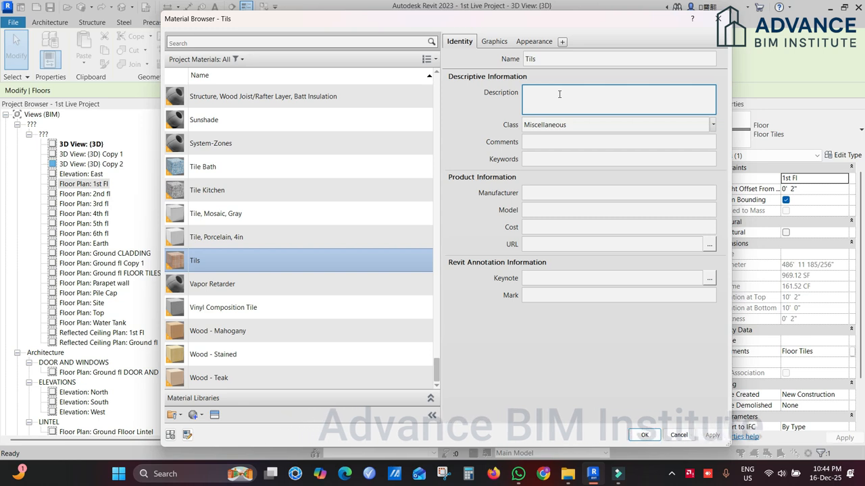
left_click(679, 436)
left_click(607, 367)
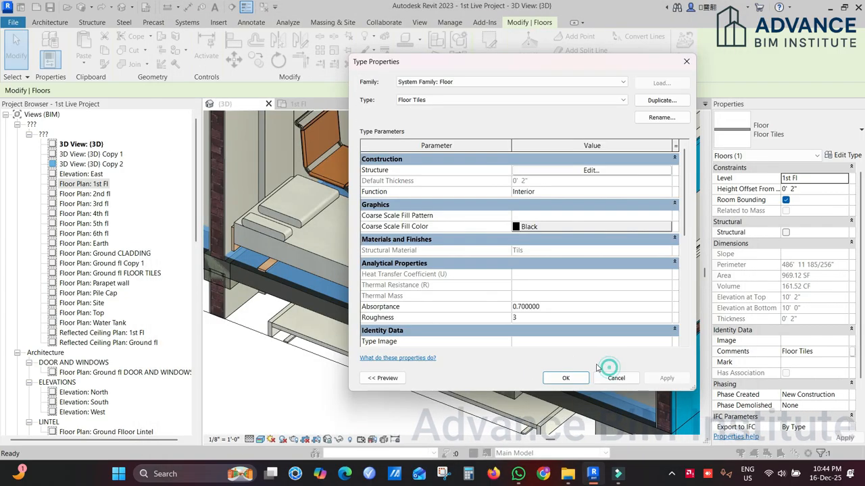
left_click(614, 378)
left_click(342, 410)
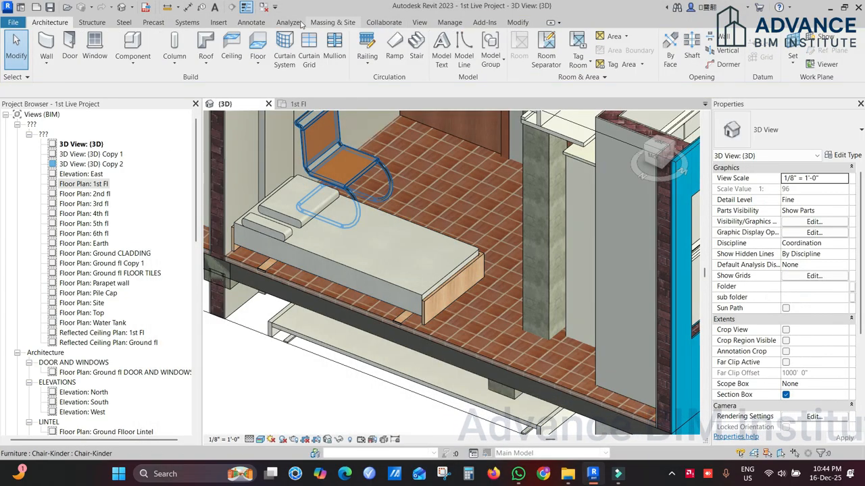
Step: Try to start a material tag in the unlocked 3D view
left_click(250, 22)
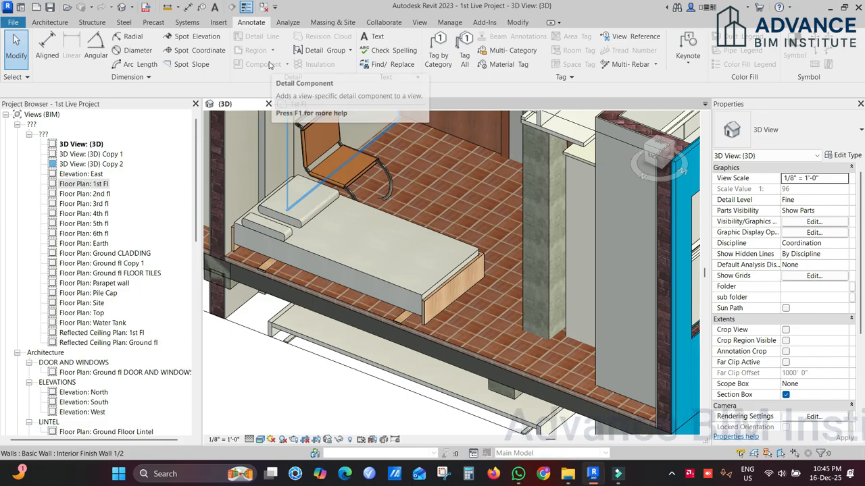
left_click(501, 69)
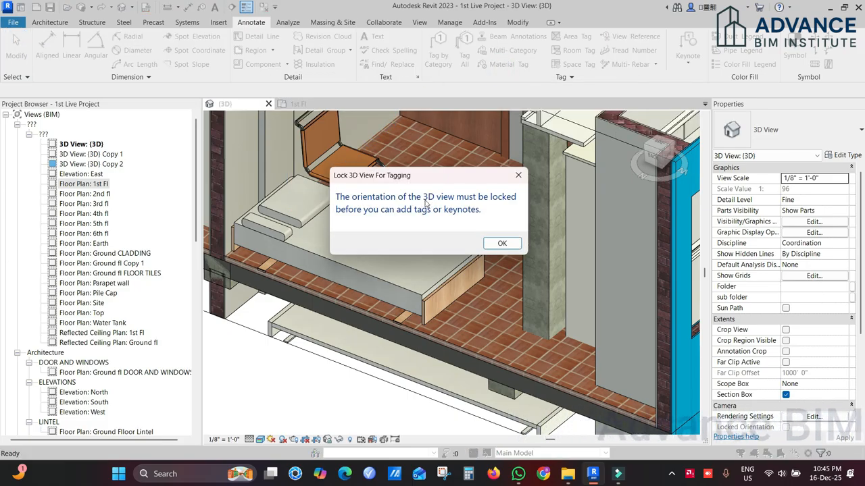
left_click(501, 244)
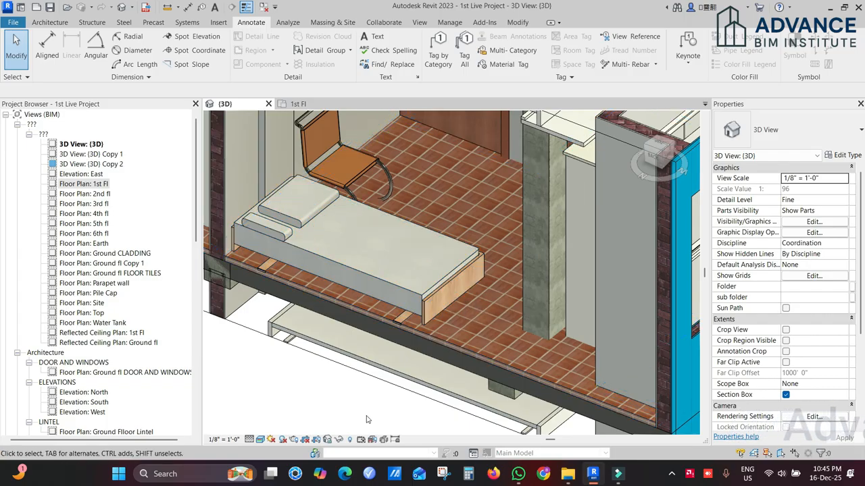
Step: Save the 3D view's orientation and lock the view under the name sample 3d
left_click(328, 439)
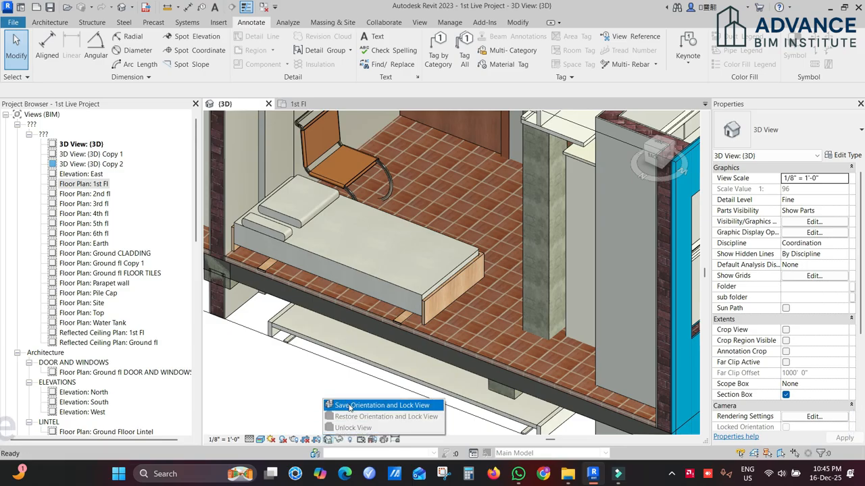
left_click(355, 406)
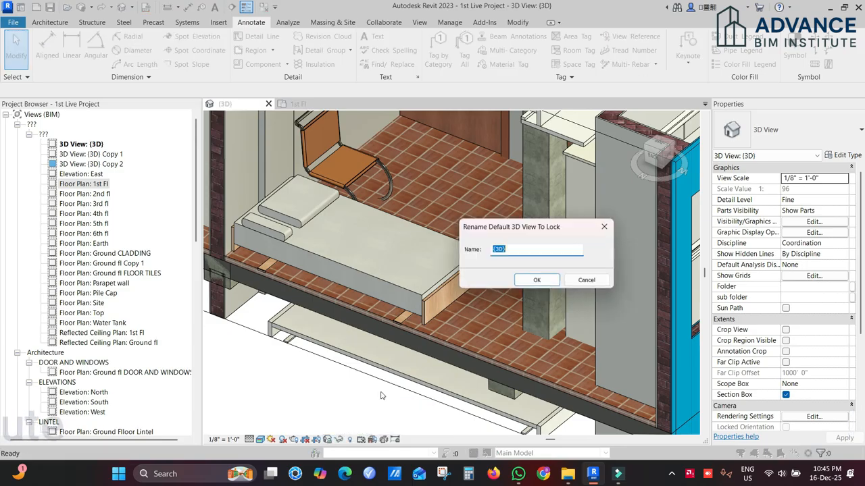
double_click(518, 251)
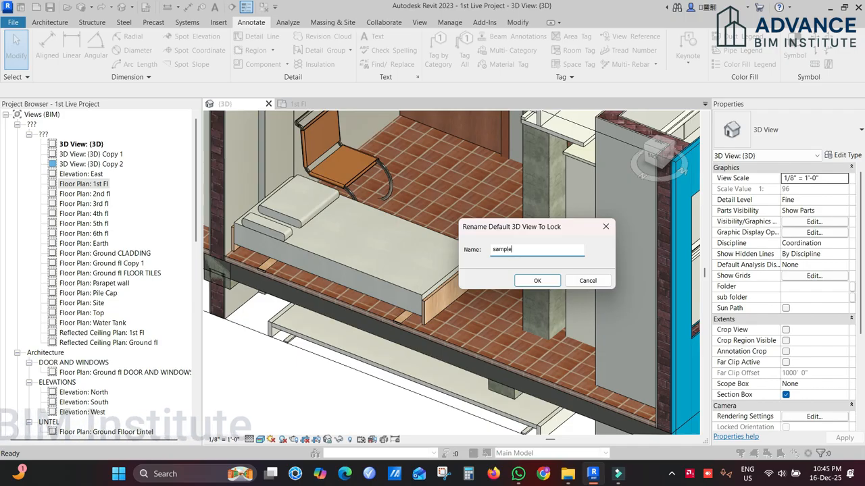
left_click(535, 281)
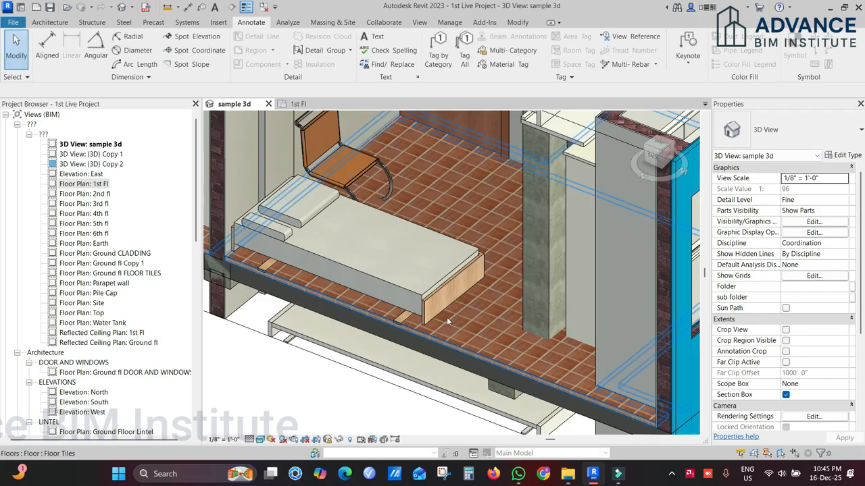
middle_click_drag(466, 319, 482, 316, "shift")
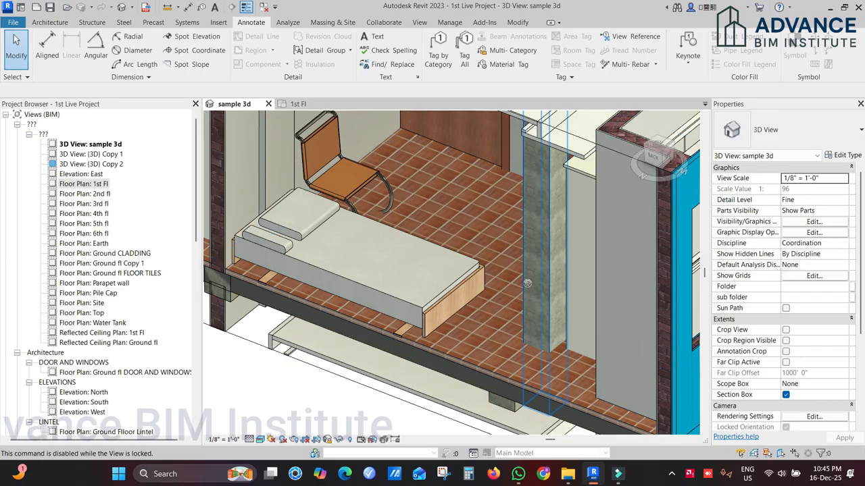
Step: Place a material tag on the bedroom floor tiles beside the bed, with its leader ending outside the slab edge
middle_click_drag(525, 283, 466, 314, "shift")
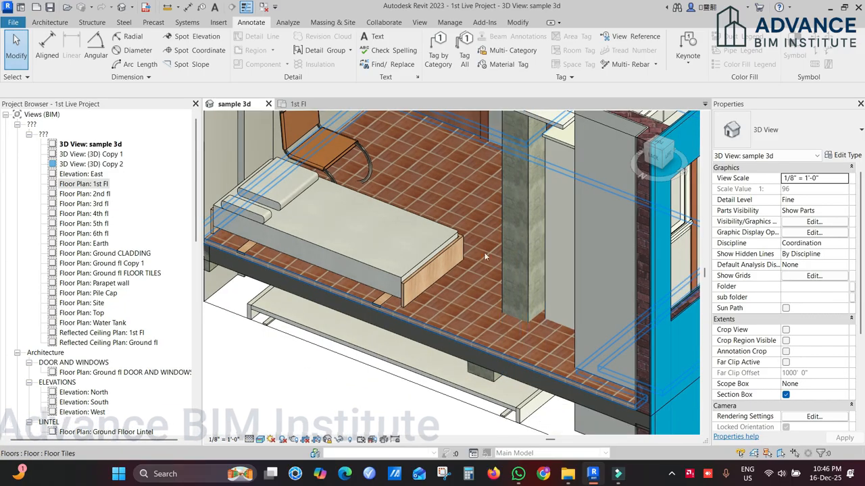
left_click(511, 66)
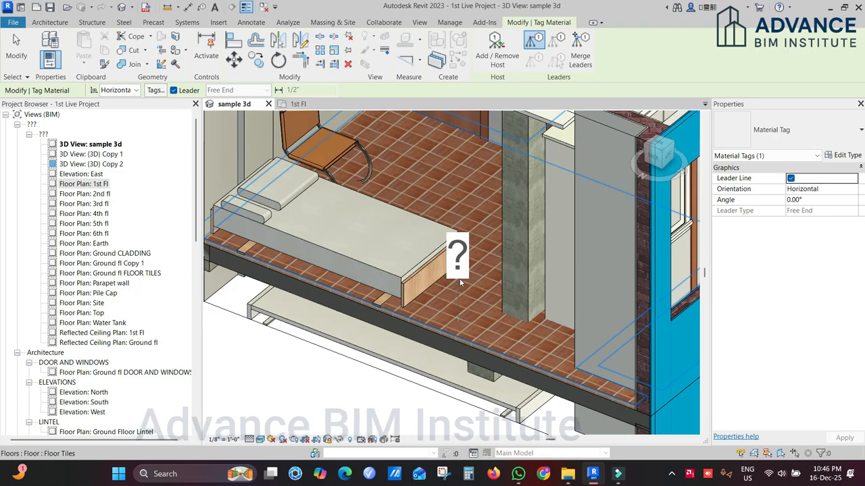
left_click(303, 315)
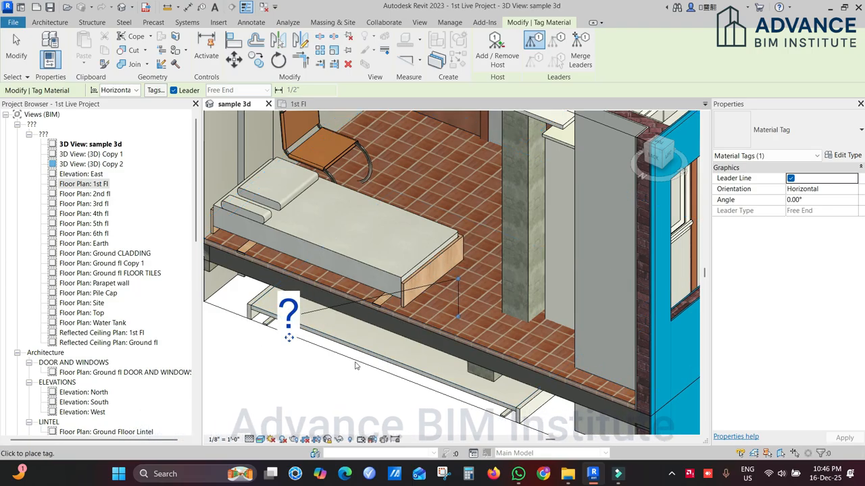
key("Escape")
Step: Set the description of the floor's Tils material to "Floor Tiles" and confirm the material, assembly and type changes
left_click(448, 323)
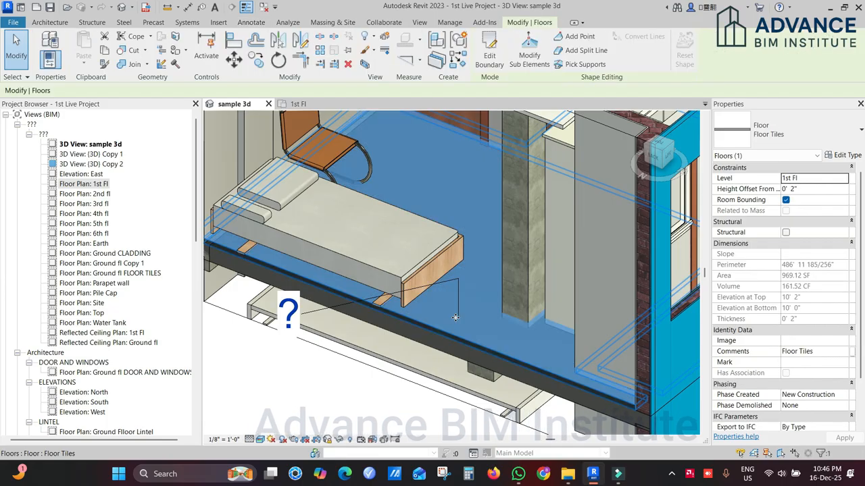
left_click(842, 156)
left_click(629, 178)
left_click(492, 178)
left_click(492, 177)
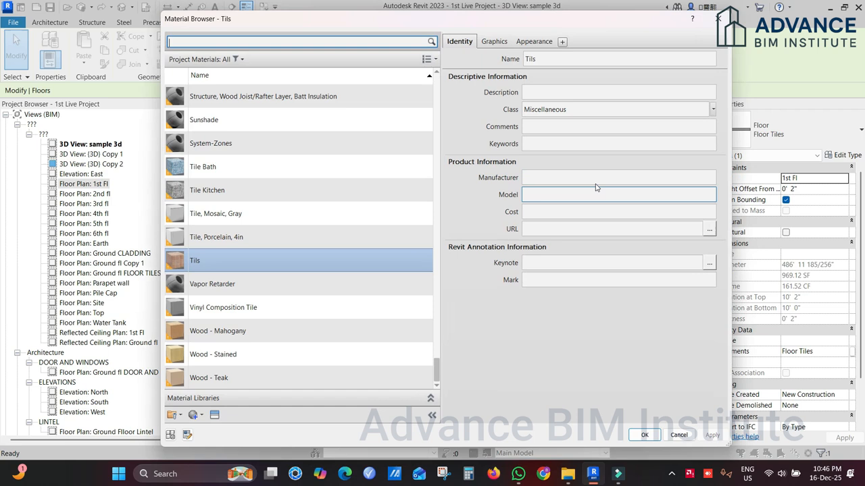
left_click(573, 93)
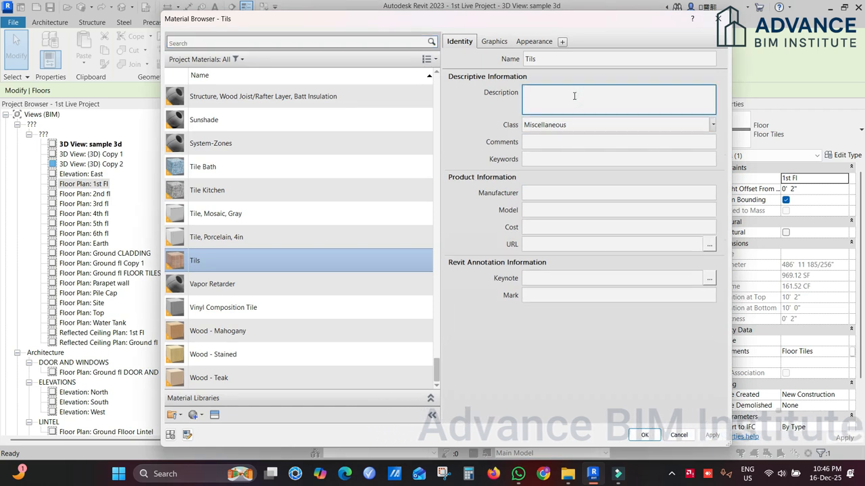
type("Floor Tiles")
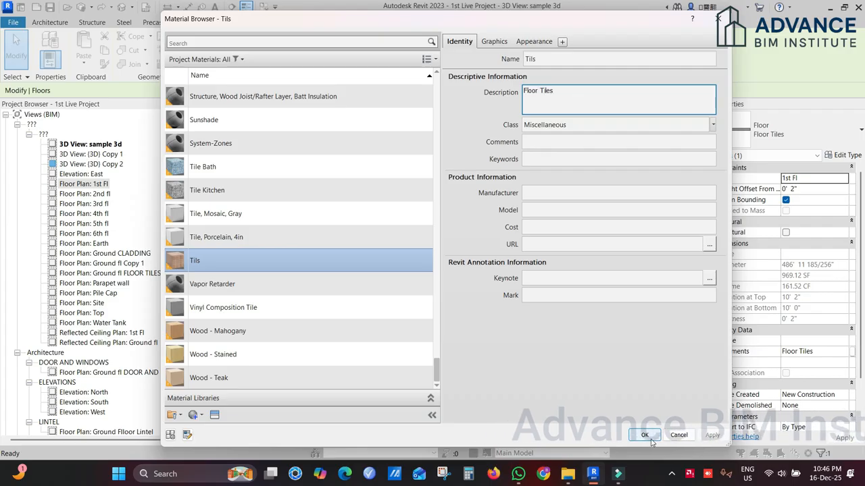
left_click(645, 434)
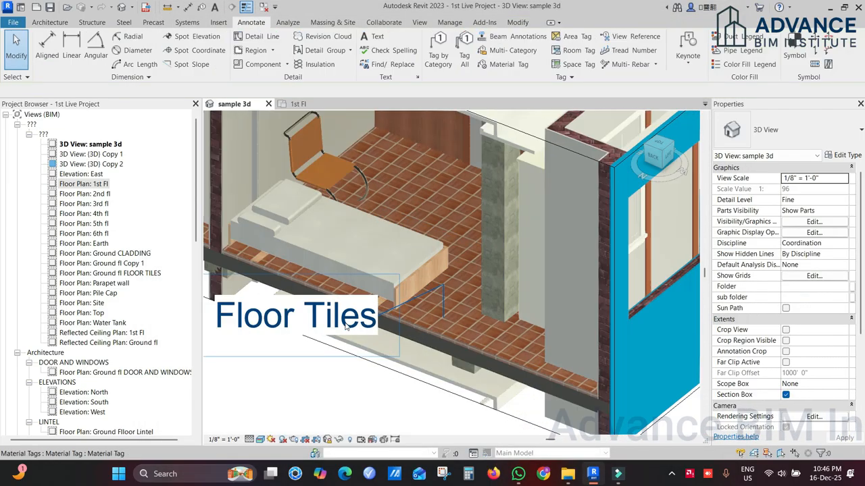
Step: Place a material tag with a leader on the blue exterior finish wall, setting the tag text outside the building
scroll(345, 327, "down", 3)
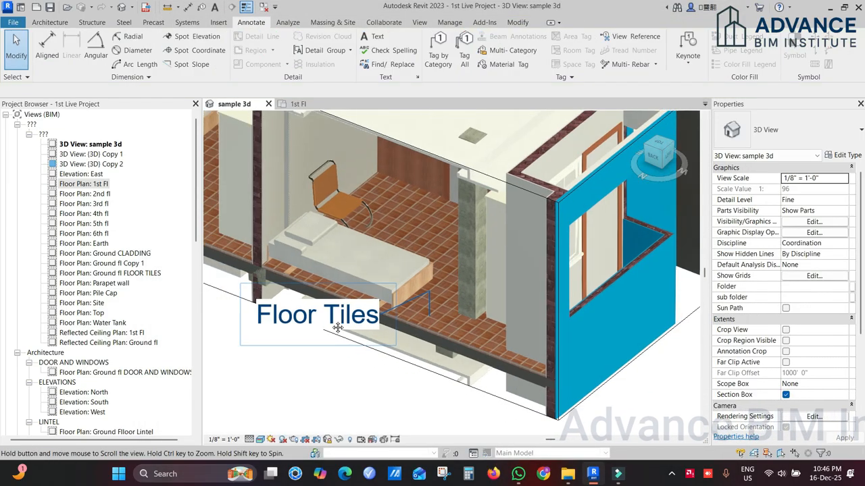
scroll(448, 299, "up", 4)
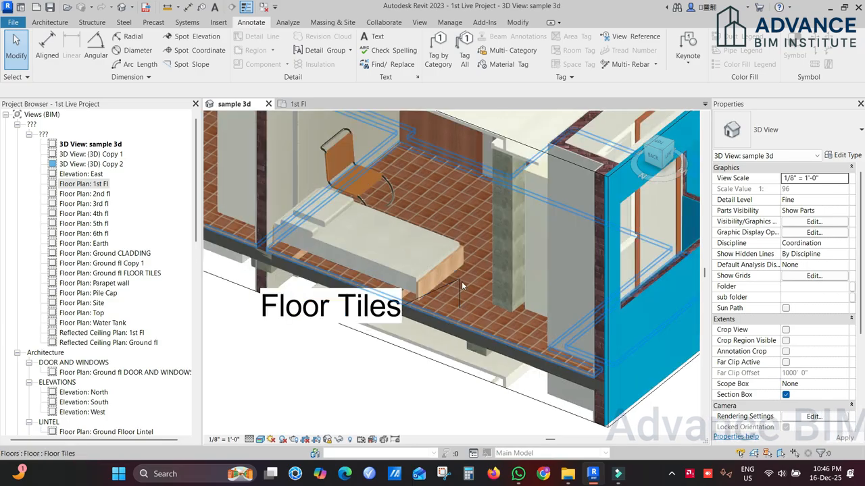
middle_click_drag(455, 298, 425, 299)
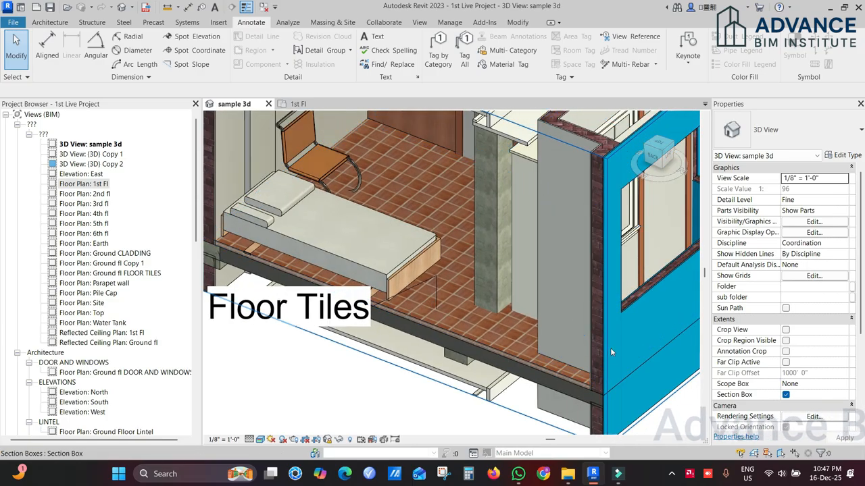
left_click(523, 66)
middle_click_drag(606, 346, 493, 302)
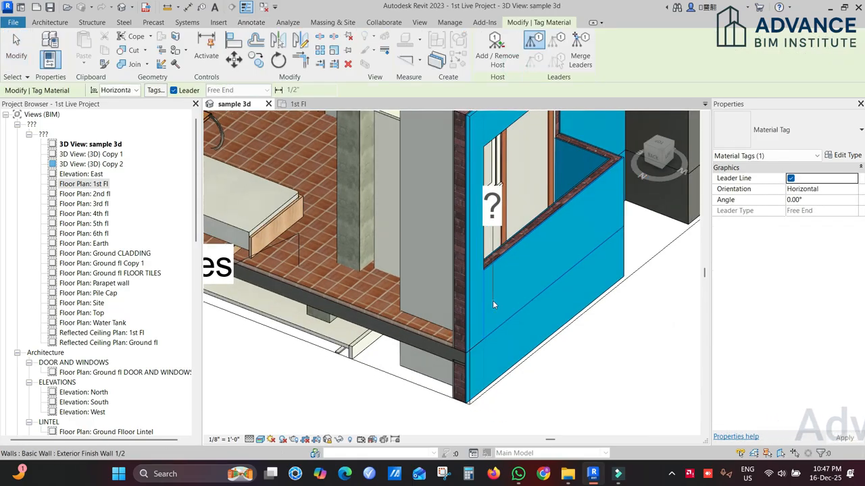
left_click(492, 302)
left_click(607, 336)
left_click(647, 361)
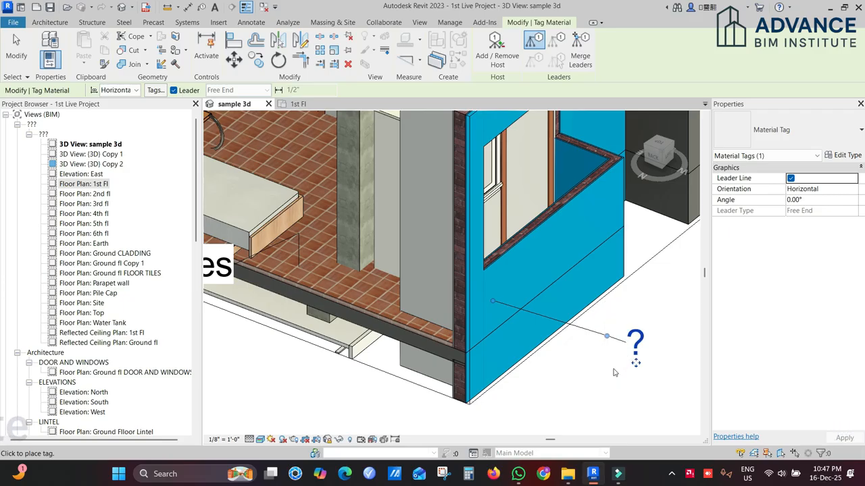
key("Escape")
key("Escape")
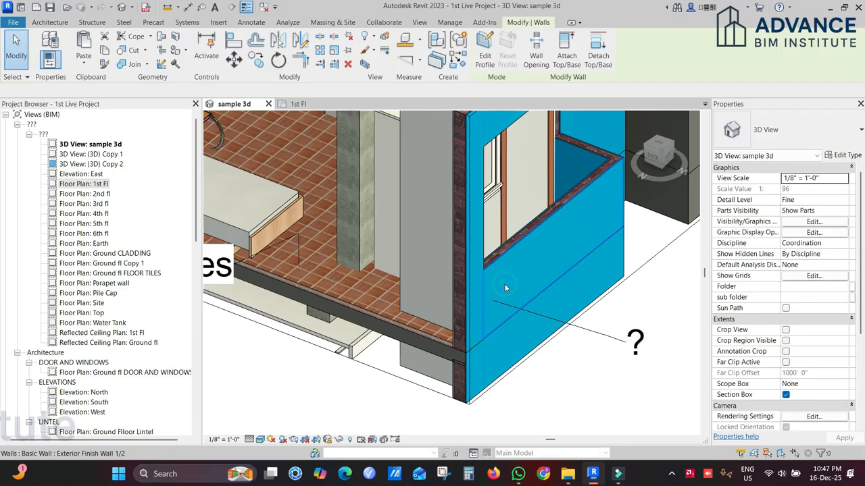
Step: Open the structure layer's material from the type properties of the blue exterior finish wall below the window
left_click(504, 284)
left_click(840, 155)
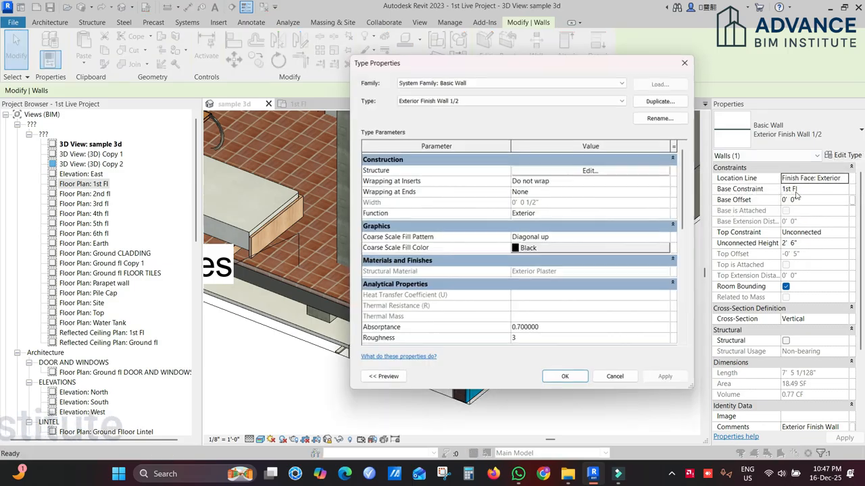
left_click(616, 173)
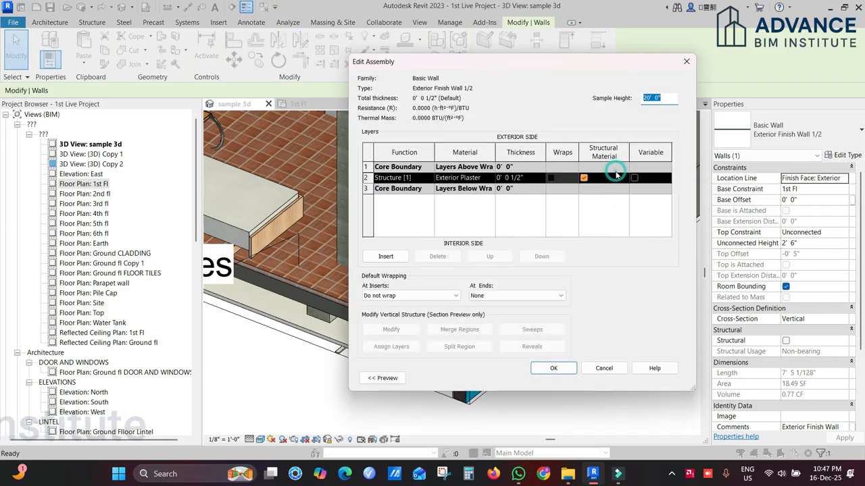
left_click(492, 178)
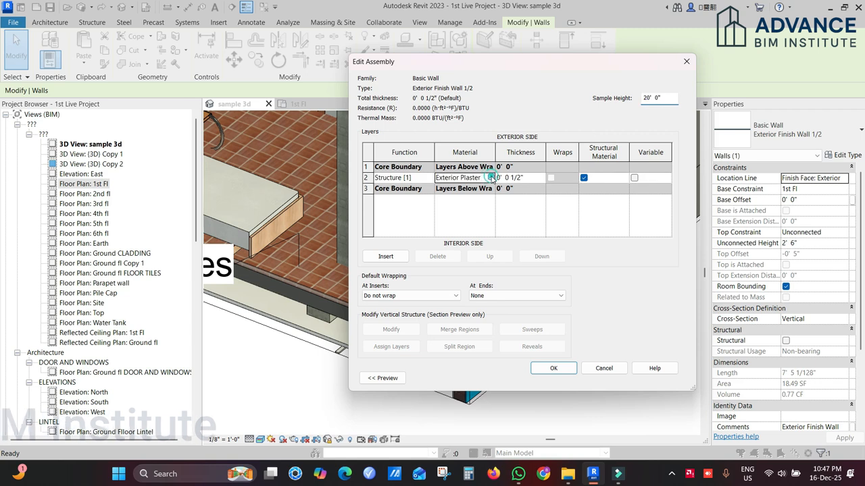
left_click(491, 178)
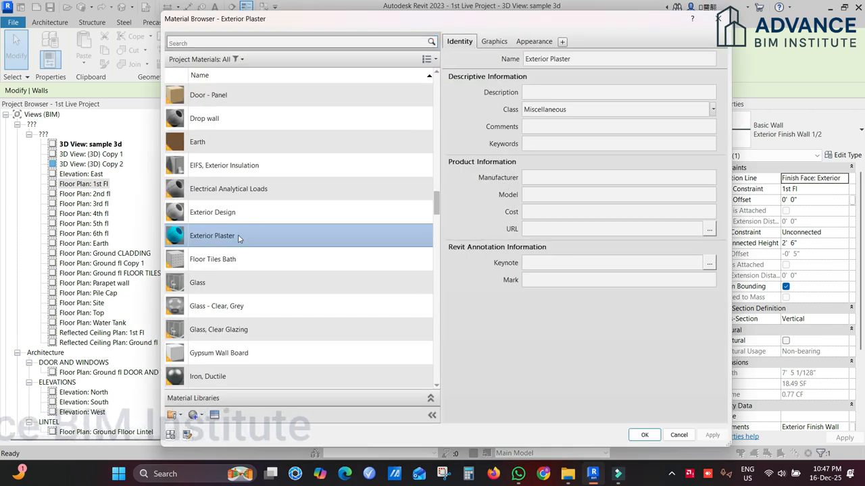
Step: Copy the material's name into its description as "Exterior Plaster" and confirm the material, assembly and type changes
right_click(238, 238)
left_click(270, 276)
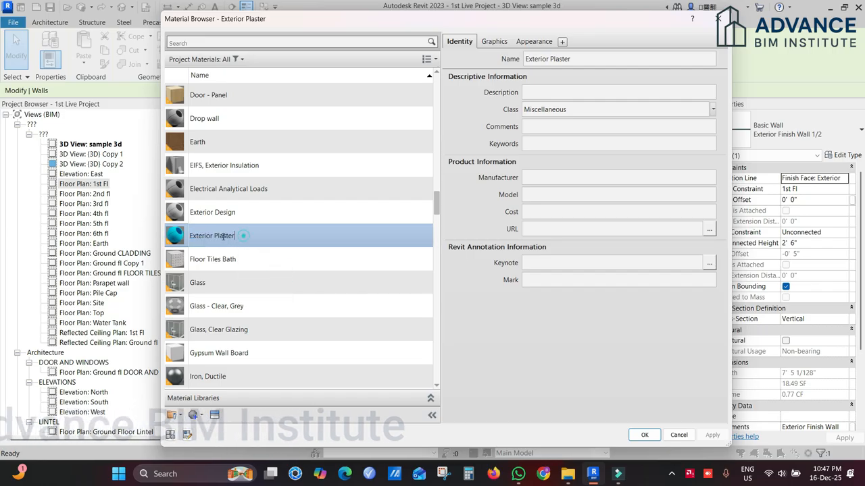
left_click(537, 338)
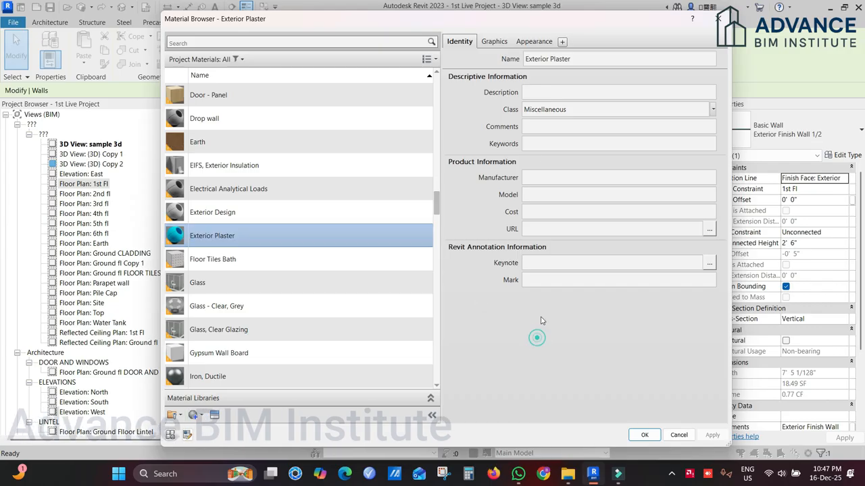
left_click(549, 94)
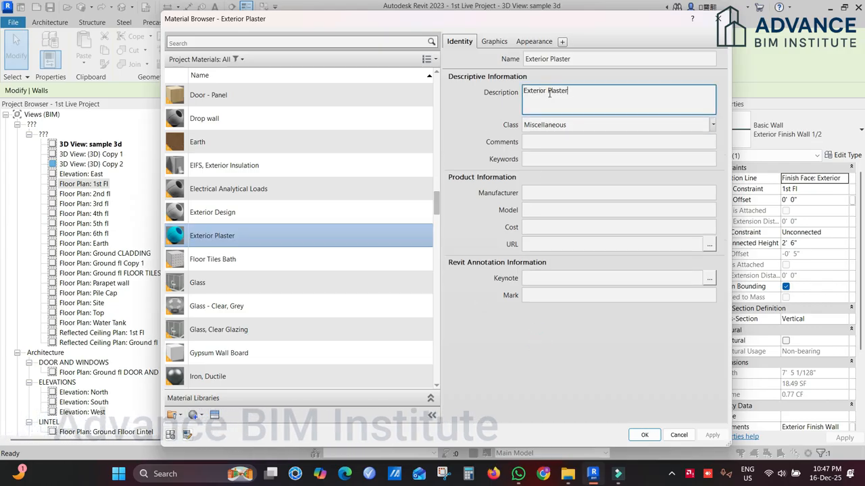
left_click(646, 435)
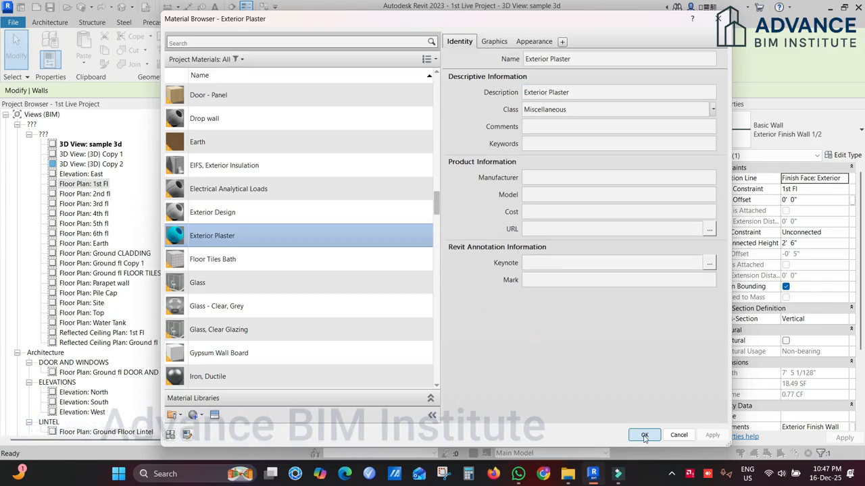
left_click(645, 435)
left_click(554, 367)
left_click(568, 378)
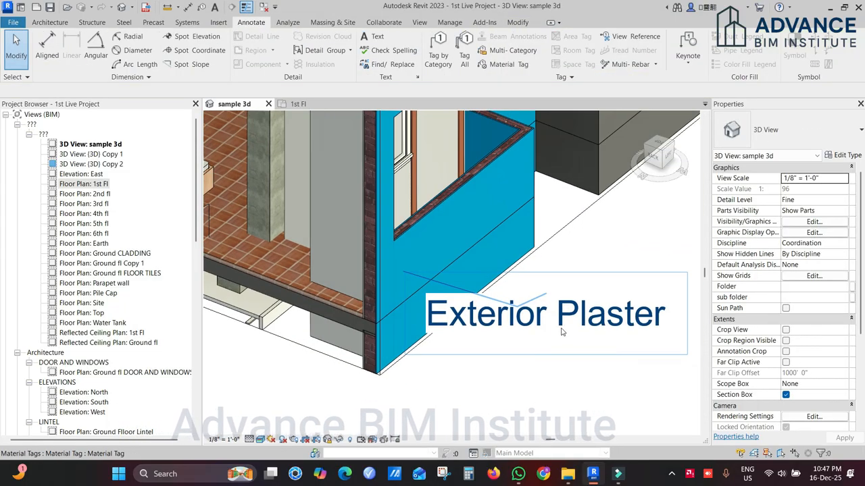
Step: Delete the Floor Tiles and Exterior Plaster material tags from the 3D view
scroll(605, 323, "down", 1)
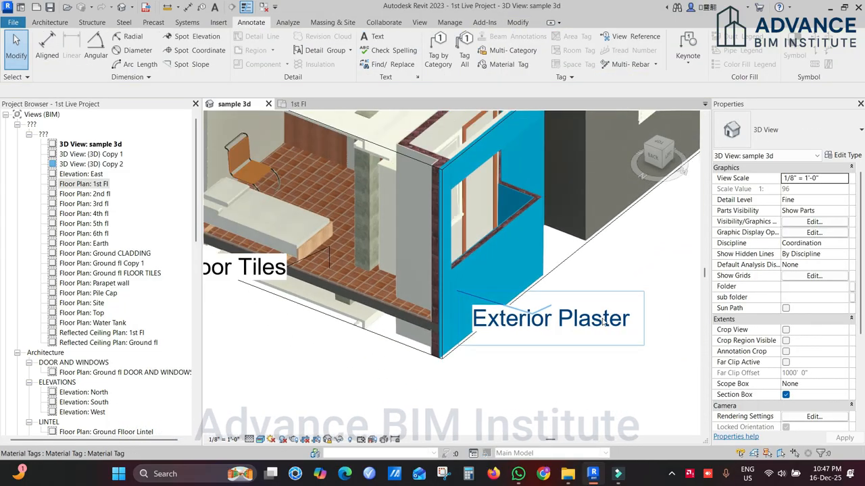
left_click(577, 366)
middle_click_drag(486, 345, 613, 375)
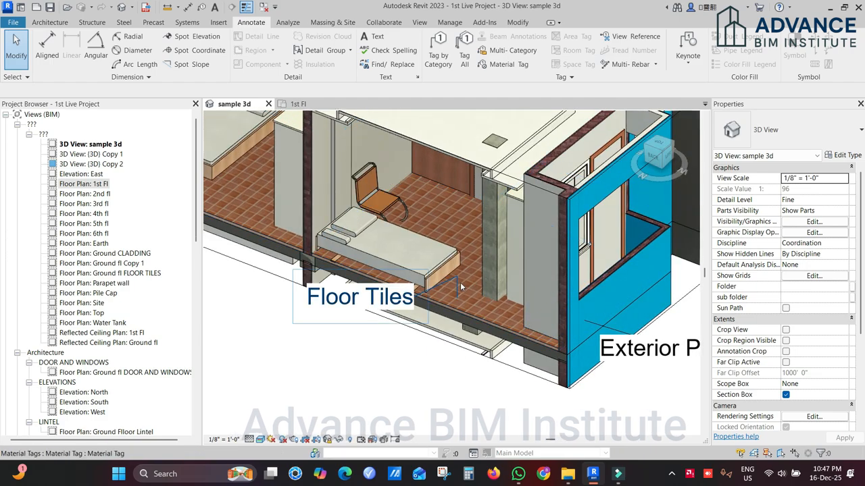
scroll(461, 287, "up", 3)
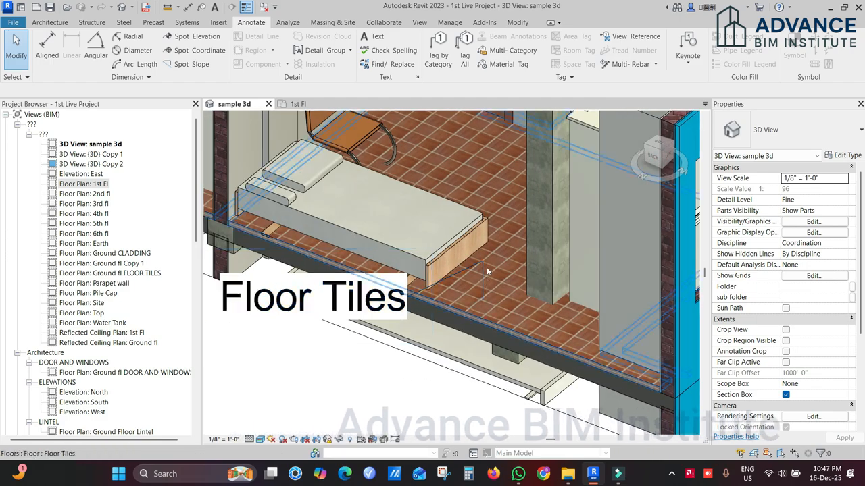
left_click(481, 263)
key("Delete")
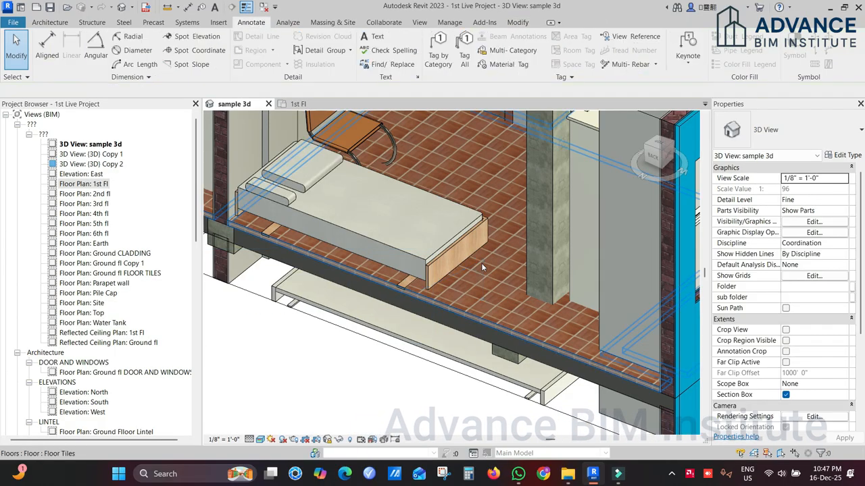
scroll(481, 263, "down", 3)
left_click(650, 310)
key("Delete")
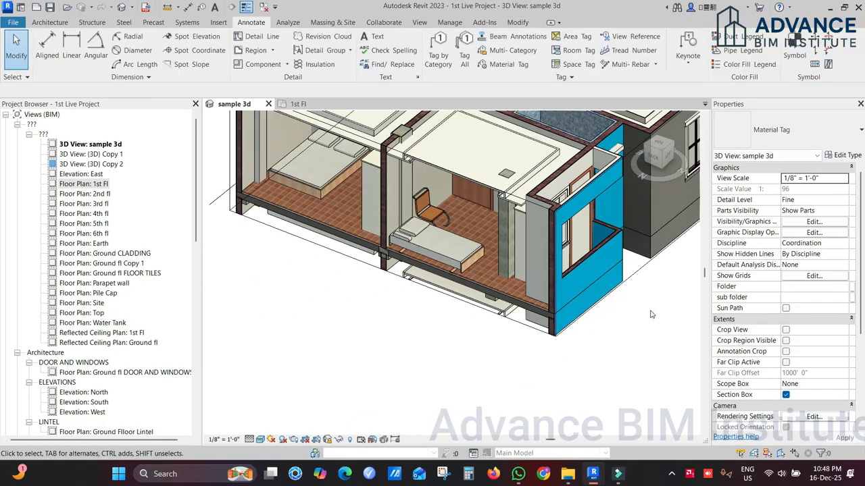
Step: Open the structure layer's material from the type properties of the Floor Tiles floor in the bedroom
scroll(508, 295, "up", 5)
scroll(500, 344, "down", 3)
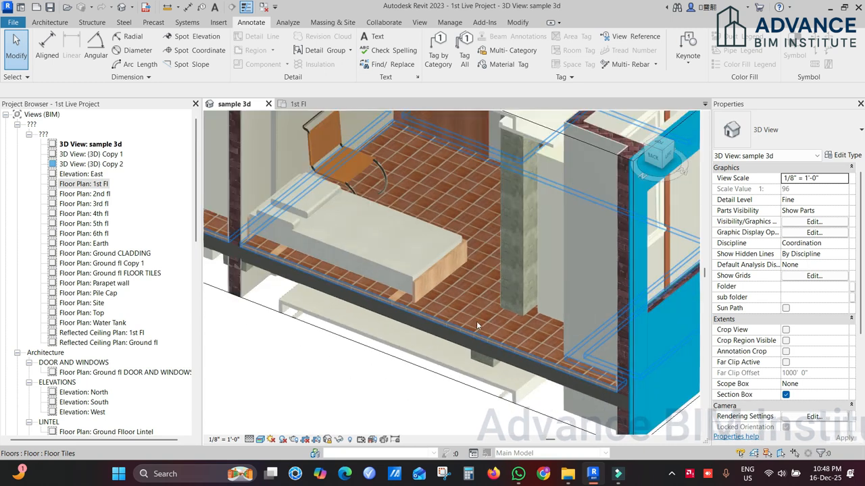
left_click(453, 319)
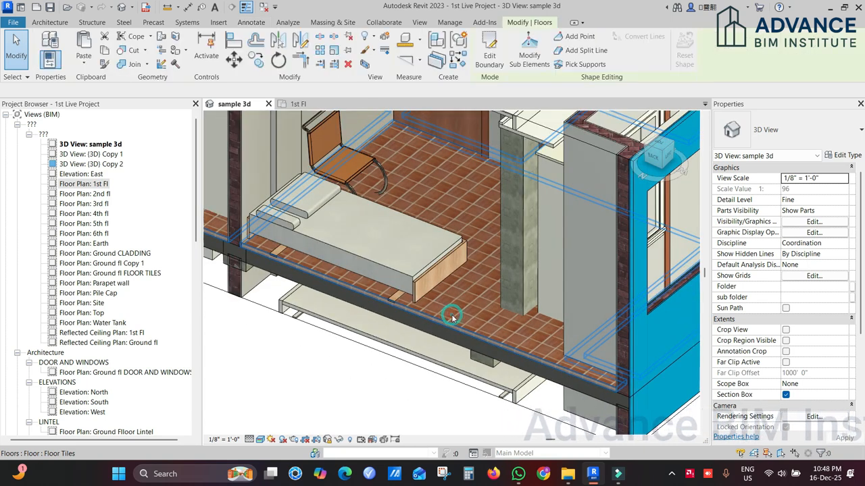
left_click(842, 156)
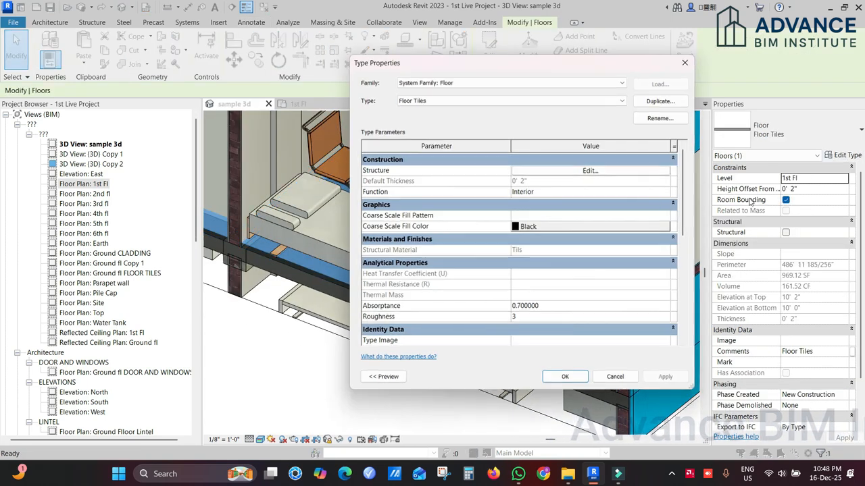
left_click(591, 171)
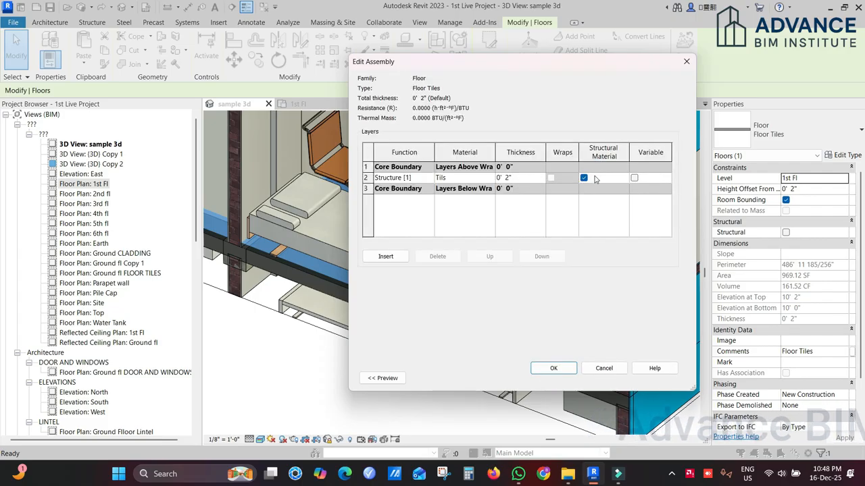
left_click(489, 179)
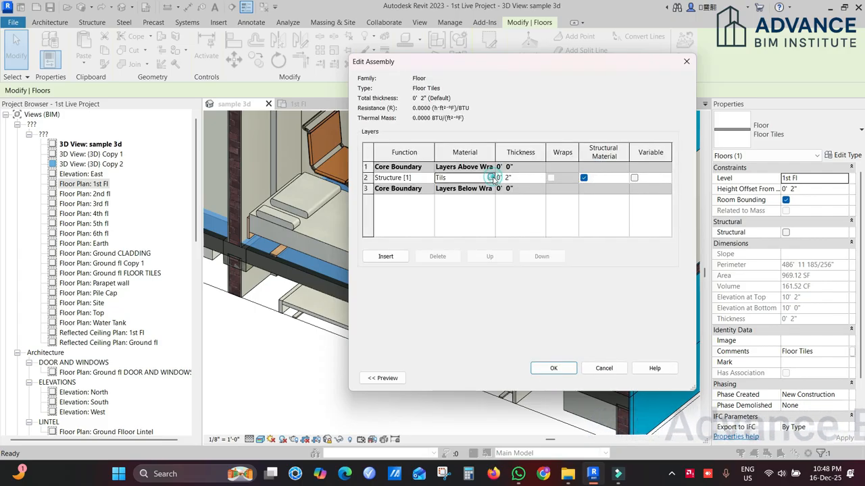
left_click(491, 177)
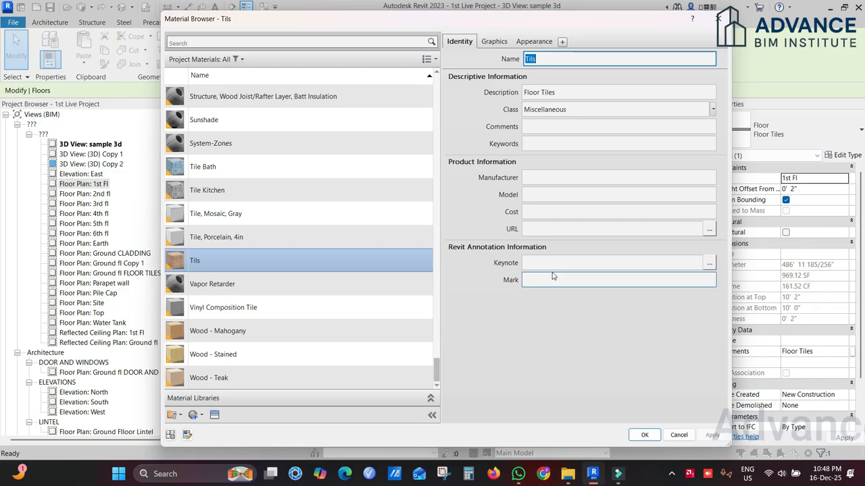
Step: Review the Tils material's descriptive, product and annotation fields and its graphics settings, and open its appearance properties
left_click(549, 179)
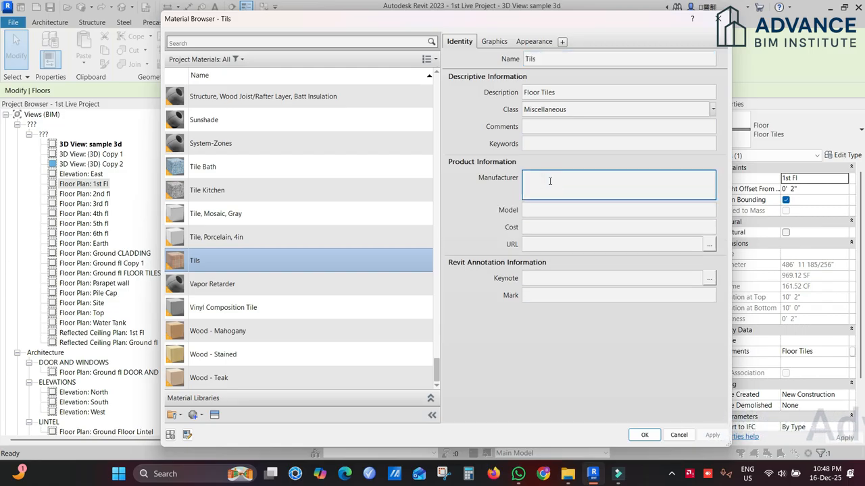
left_click(550, 211)
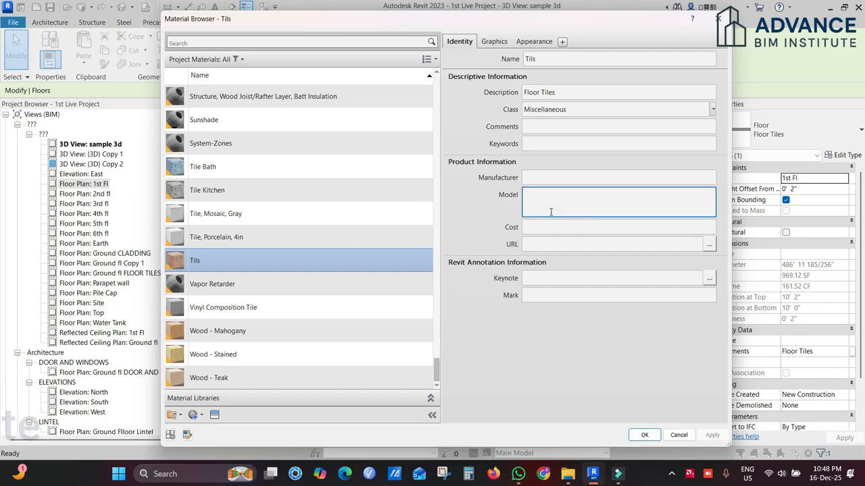
left_click(564, 223)
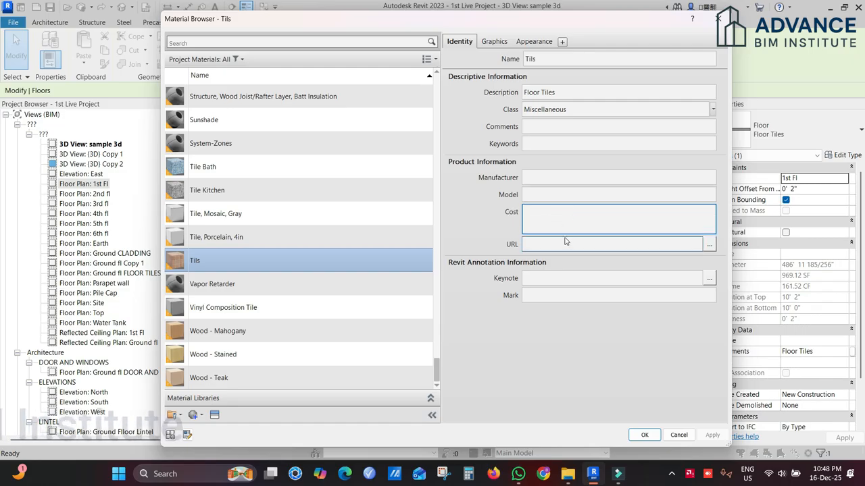
left_click(565, 242)
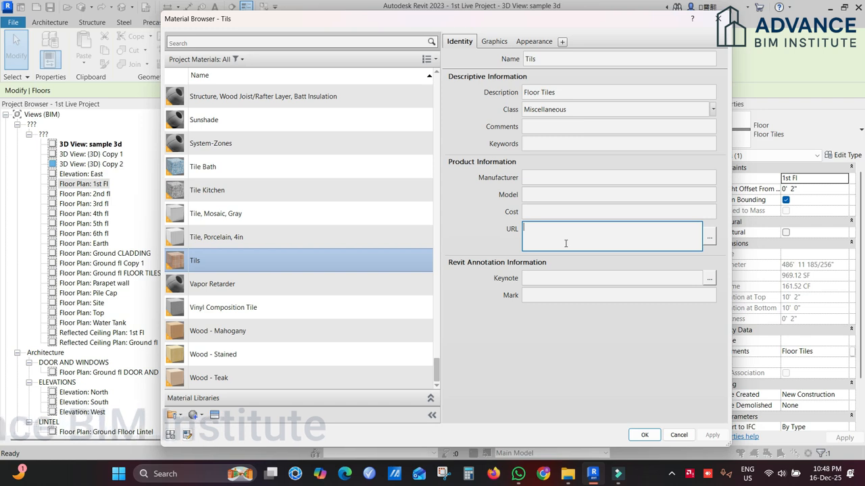
left_click(547, 225)
left_click(540, 130)
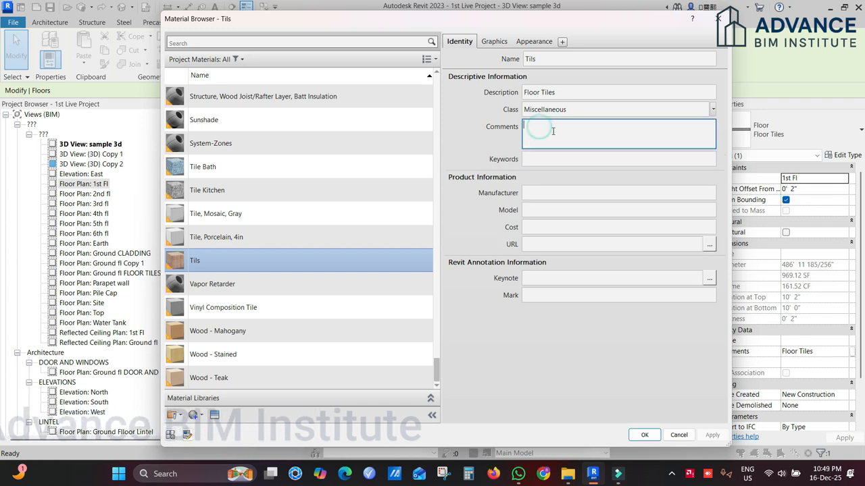
left_click(544, 160)
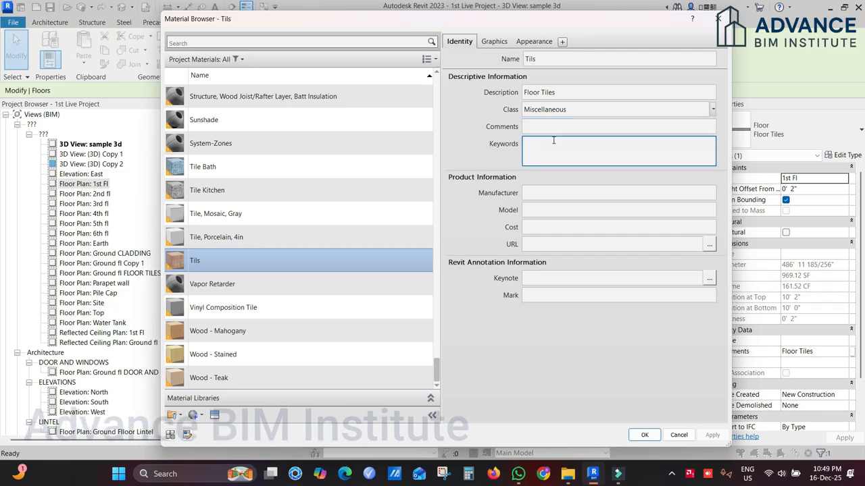
left_click(566, 278)
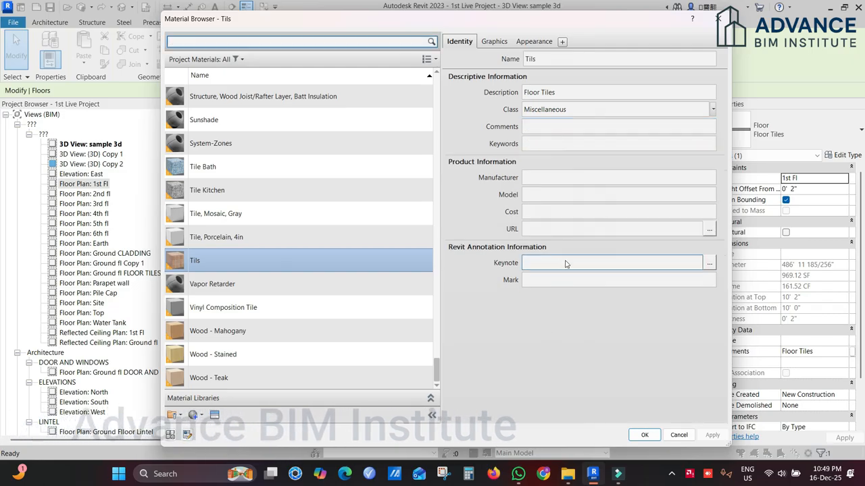
double_click(556, 266)
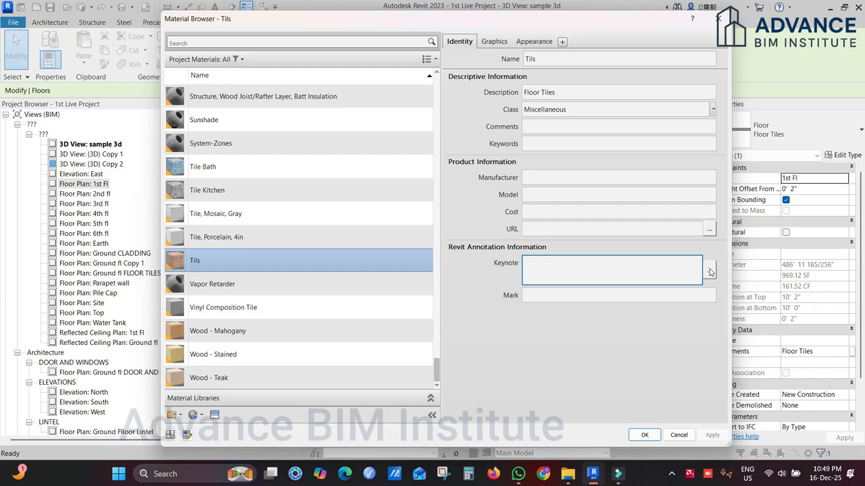
left_click(498, 369)
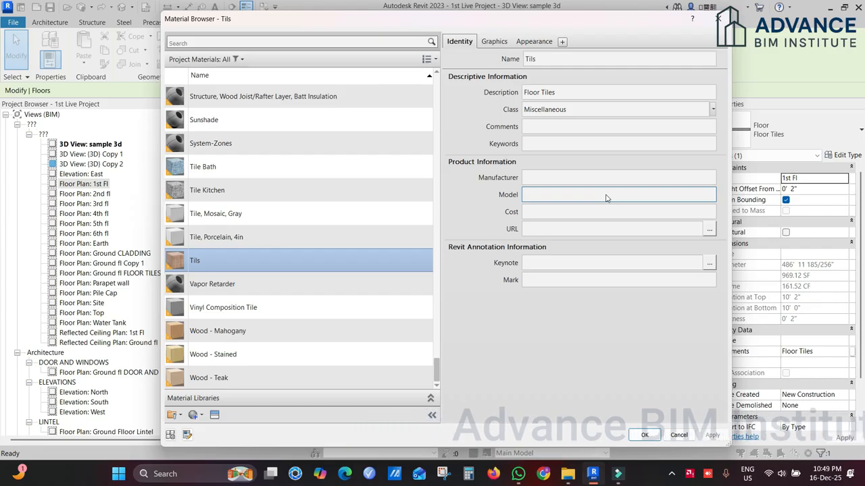
left_click(492, 42)
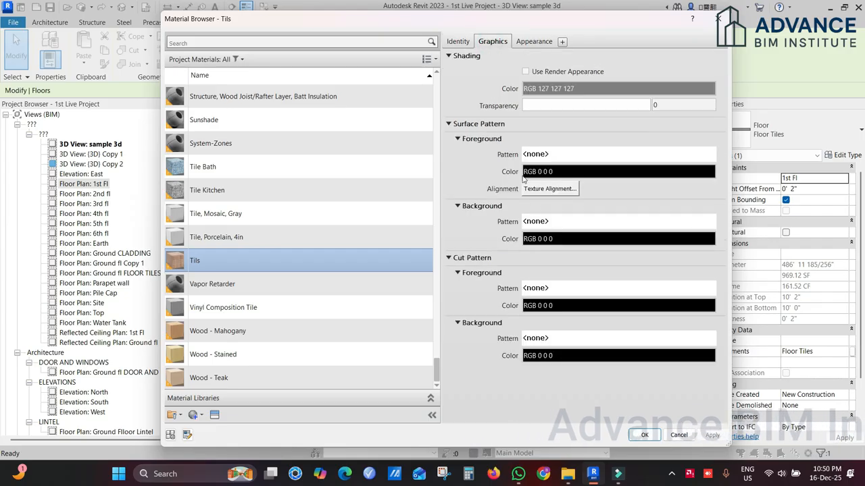
left_click(533, 41)
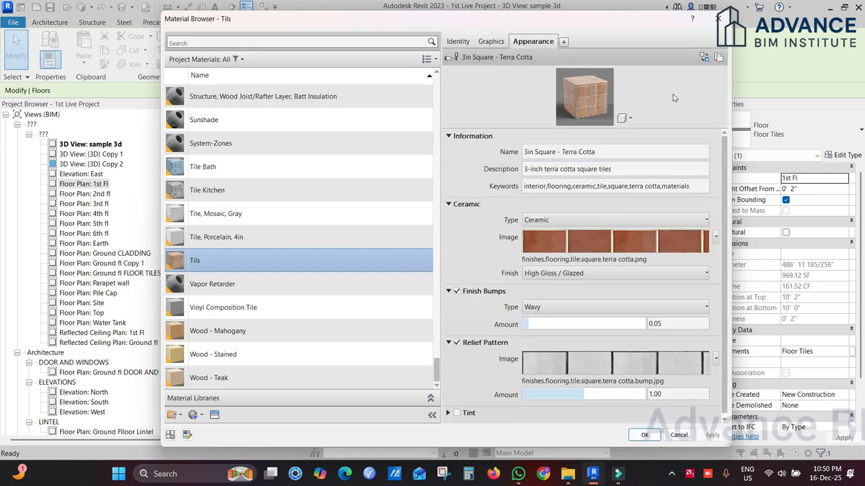
Step: Preview the Tils appearance on the Sphere scene, and switch the preview scene back to Cube
left_click(630, 119)
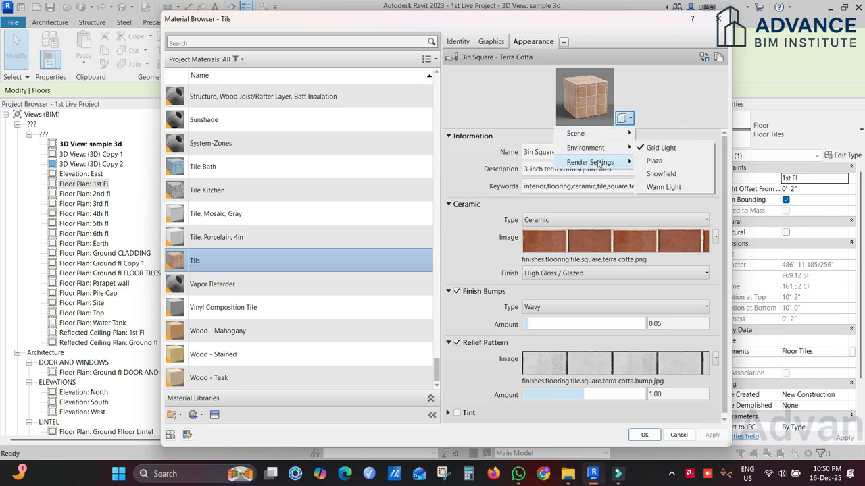
mouse_move(626, 135)
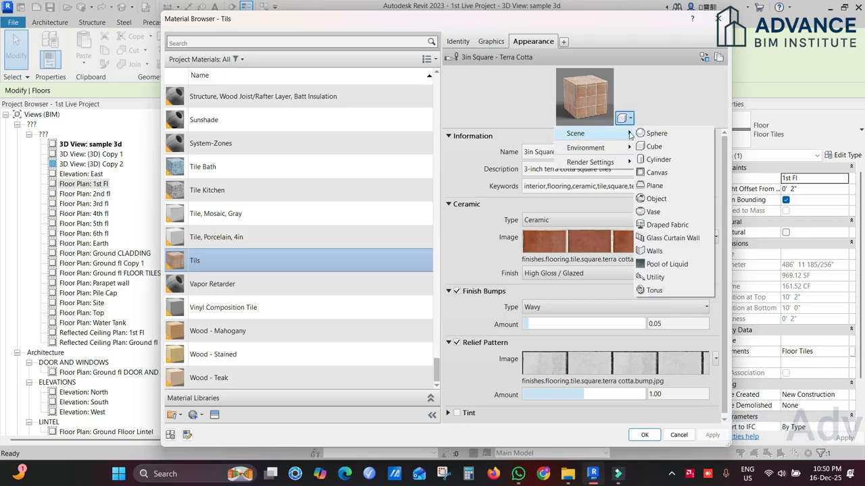
left_click(665, 136)
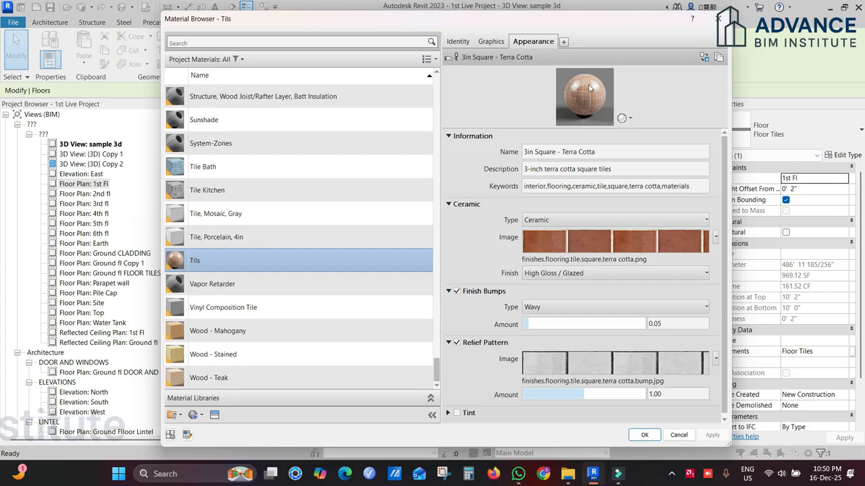
left_click(622, 119)
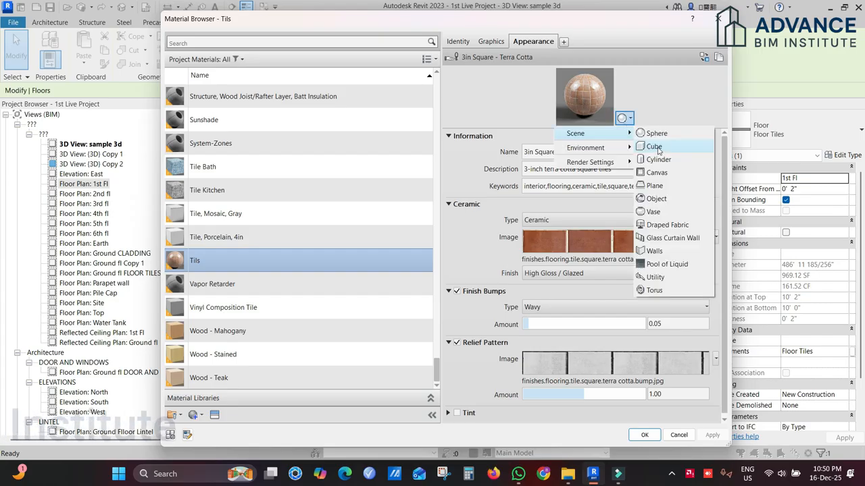
left_click(655, 148)
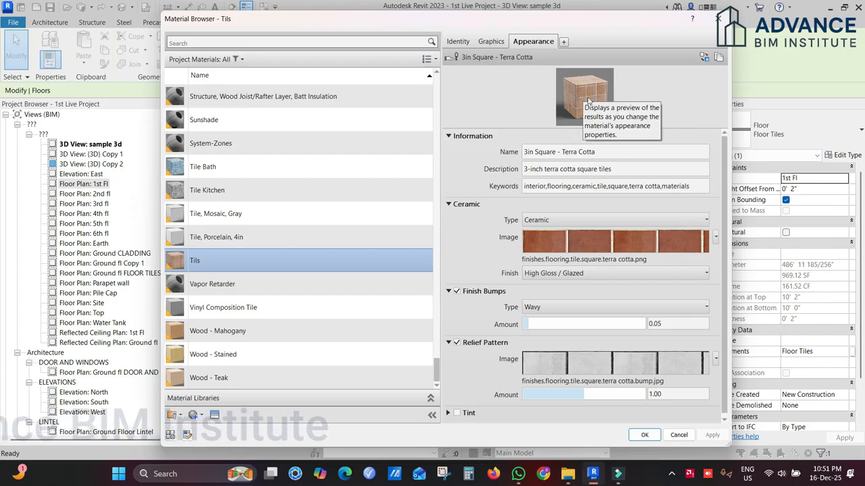
Step: Preview the terra cotta tile appearance on the Cylinder scene and on the Plane scene
left_click(625, 118)
mouse_move(576, 133)
left_click(656, 158)
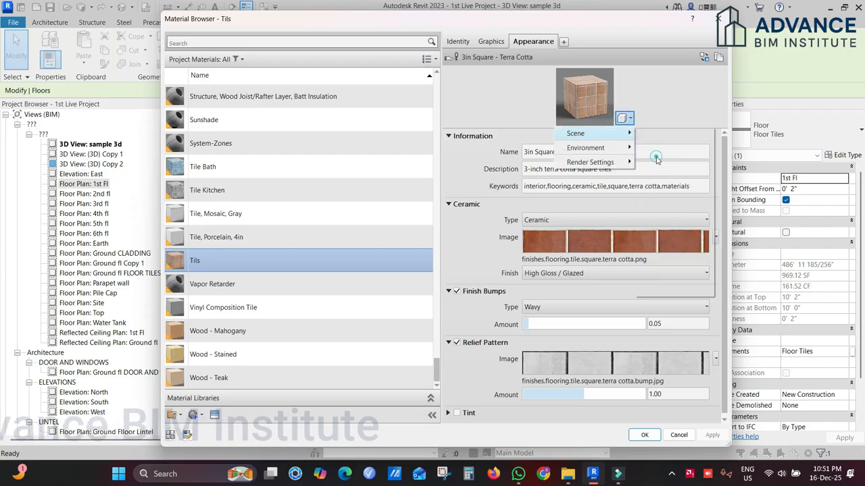
left_click(625, 118)
mouse_move(608, 134)
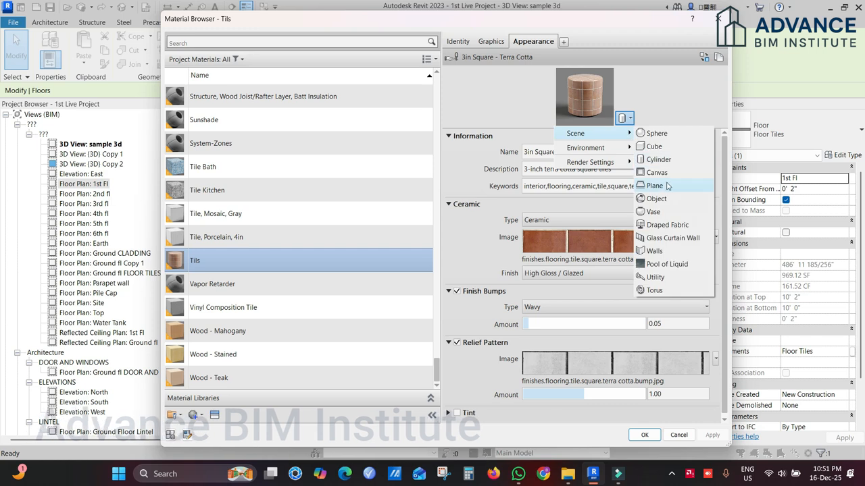
left_click(655, 186)
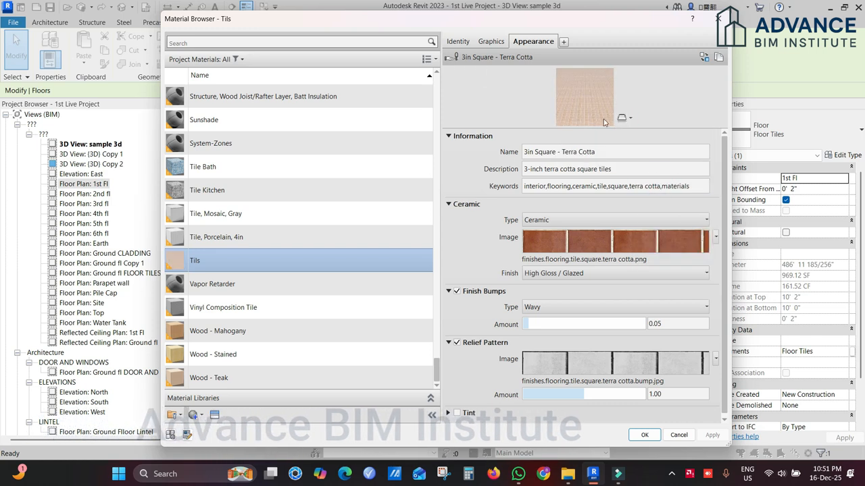
Step: Preview the tile appearance on the Canvas scene, and return the preview scene to Plane
left_click(625, 118)
mouse_move(581, 134)
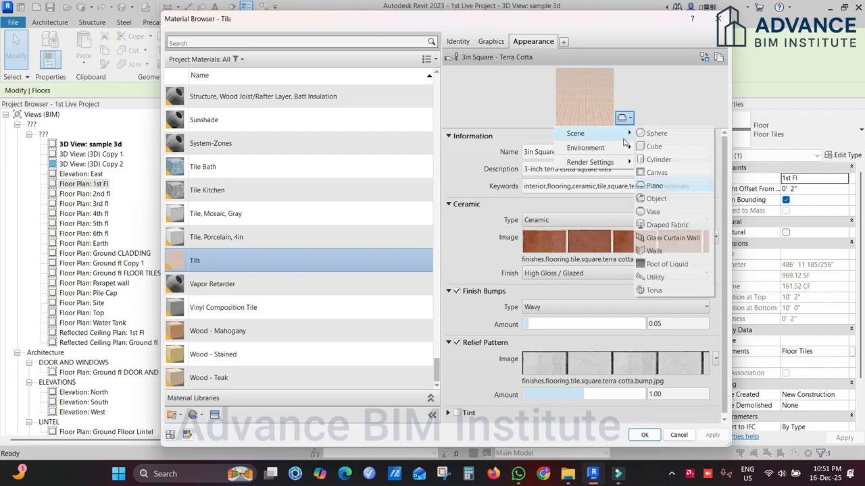
left_click(656, 173)
left_click(631, 119)
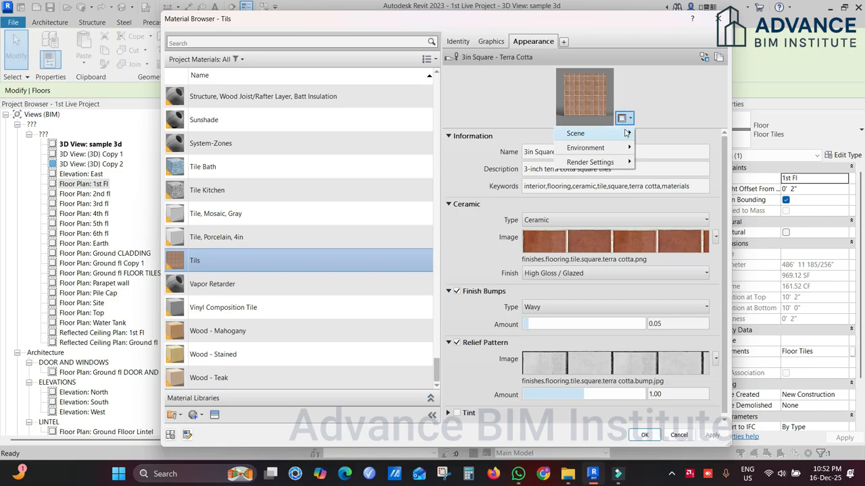
mouse_move(626, 133)
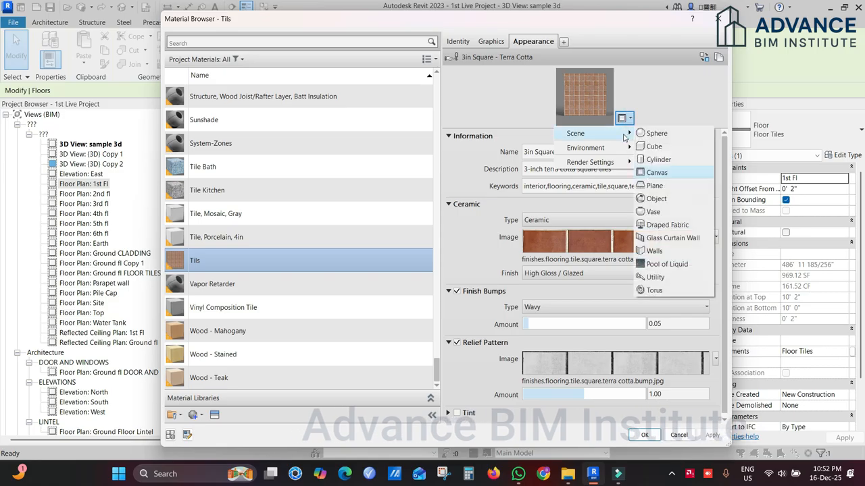
left_click(655, 186)
Step: Preview the tile appearance on the Object scene and on the Vase scene
left_click(630, 119)
mouse_move(594, 133)
left_click(656, 133)
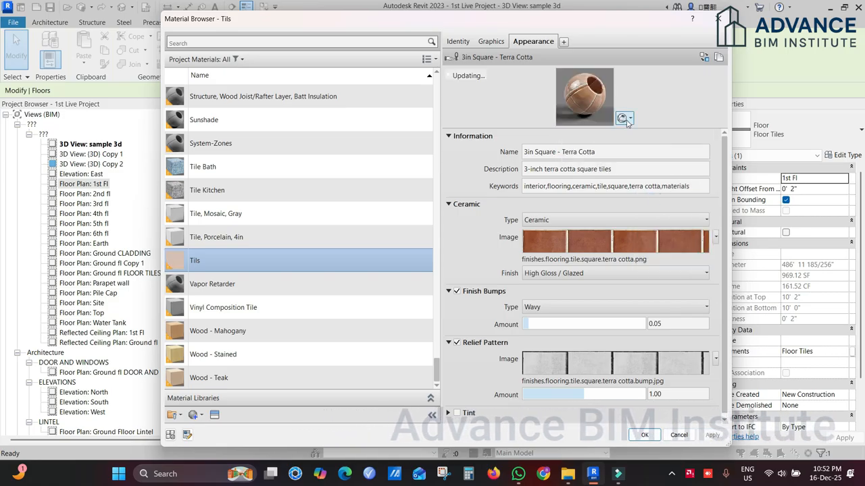
left_click(628, 123)
mouse_move(626, 134)
left_click(653, 212)
Step: Preview the tile appearance on a wall scene, and set the preview scene back to Cube
left_click(630, 122)
left_click(652, 252)
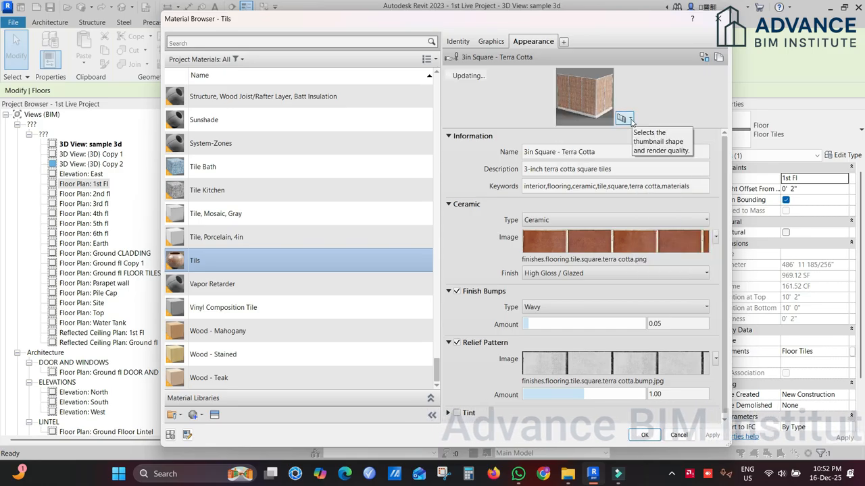
left_click(631, 120)
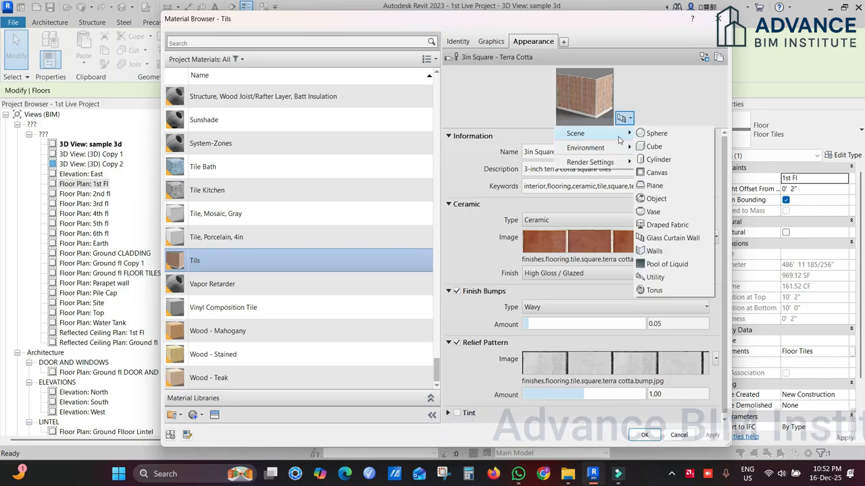
left_click(665, 146)
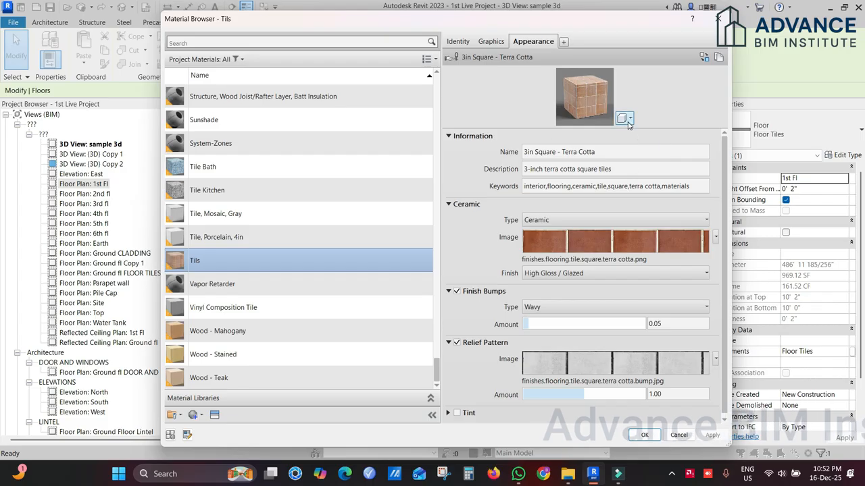
Step: Preview the tile appearance in the Plaza and Snowfield environments, and set the preview environment back to Grid Light
left_click(625, 118)
mouse_move(620, 150)
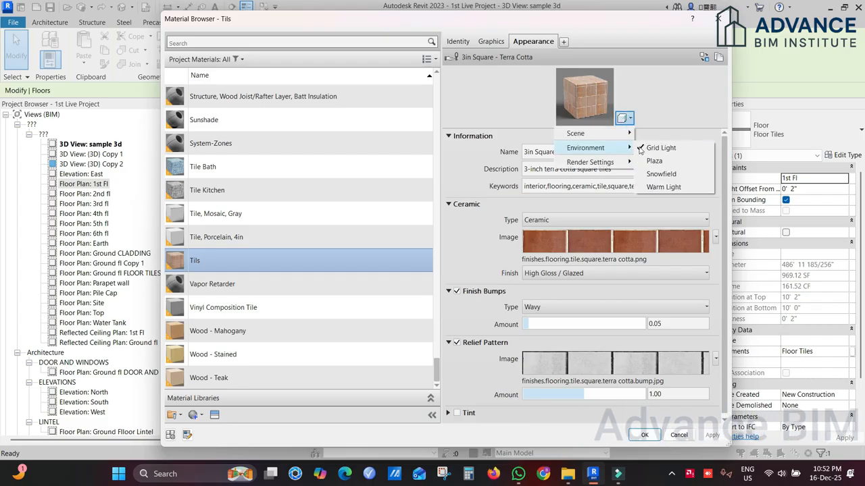
left_click(654, 160)
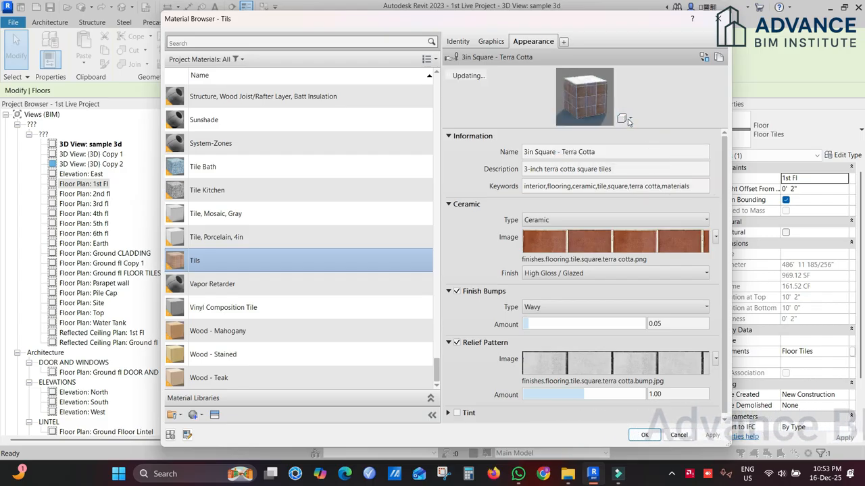
left_click(626, 120)
mouse_move(622, 151)
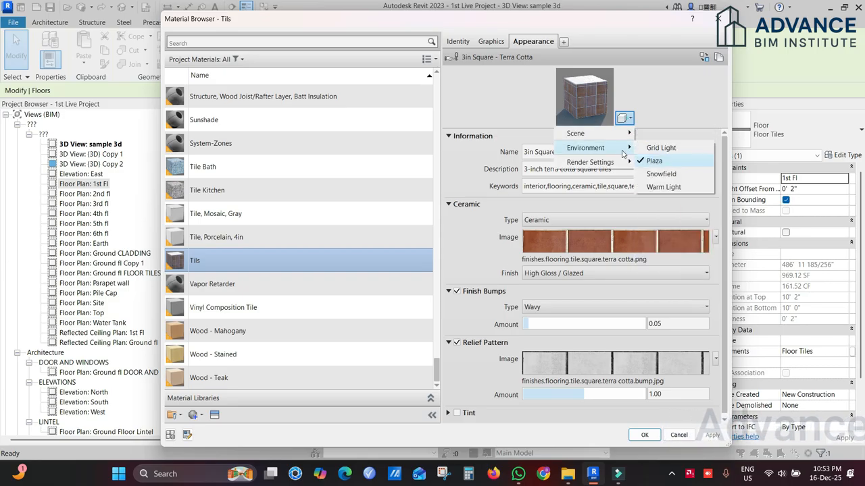
left_click(659, 173)
left_click(625, 118)
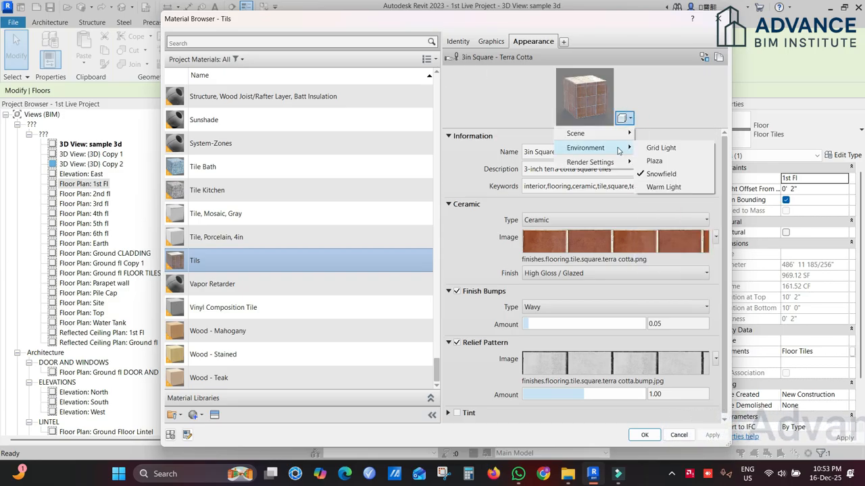
left_click(651, 148)
Step: Set the tile appearance preview's render settings to Production Quality
left_click(625, 119)
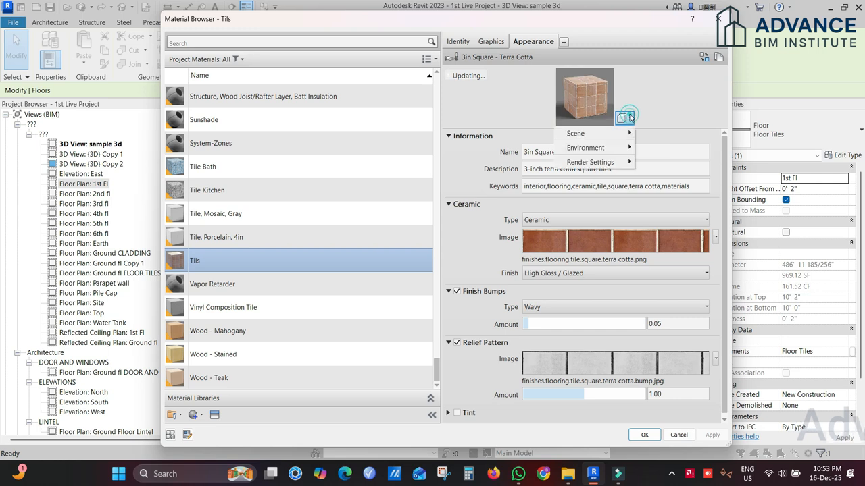
mouse_move(616, 163)
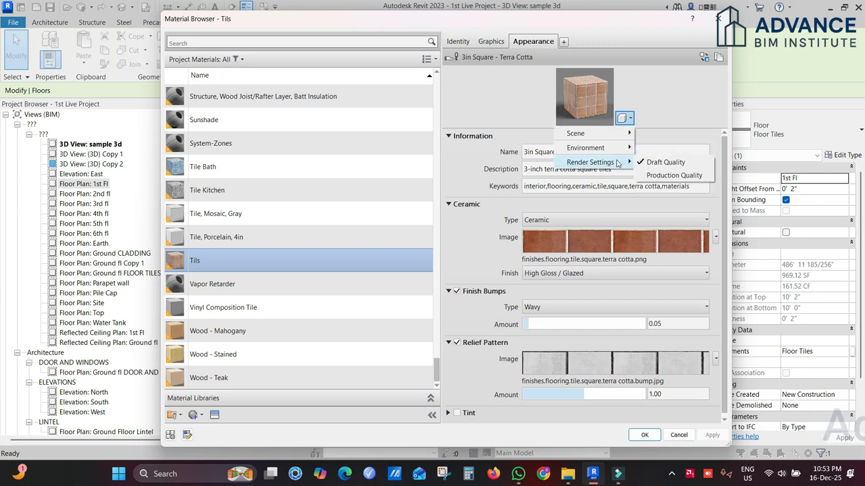
left_click(668, 176)
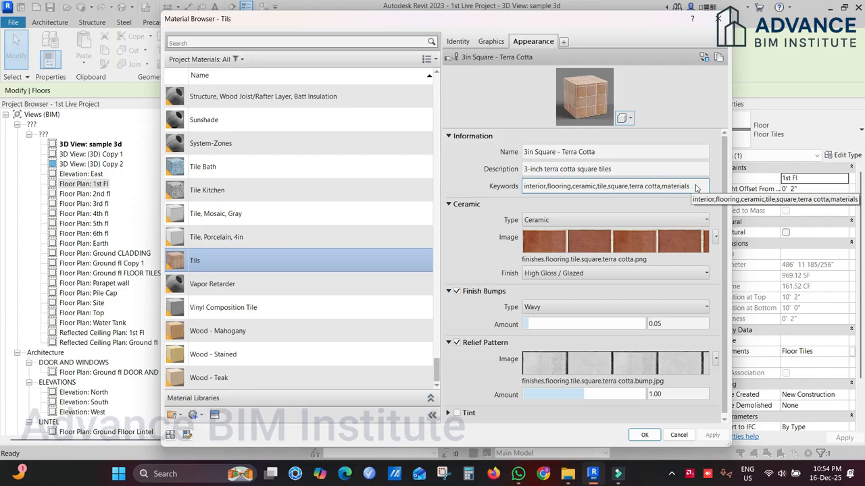
left_click(720, 134)
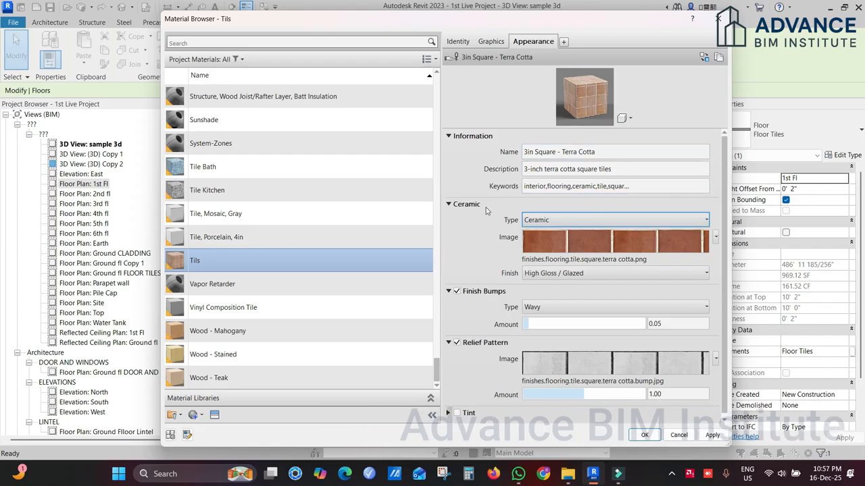
Step: Set the terra cotta image's sample size to 2'-0" wide and 2'-0" high, and apply the changes to the floor type
left_click(532, 237)
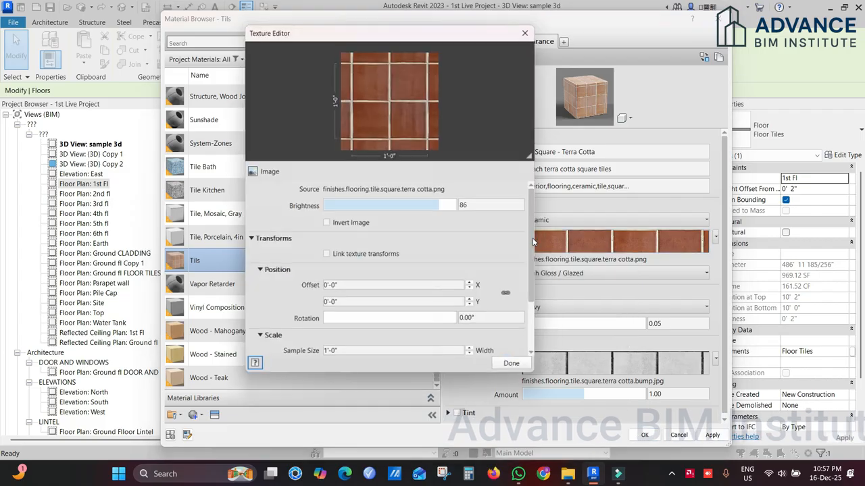
left_click_drag(445, 34, 470, 70)
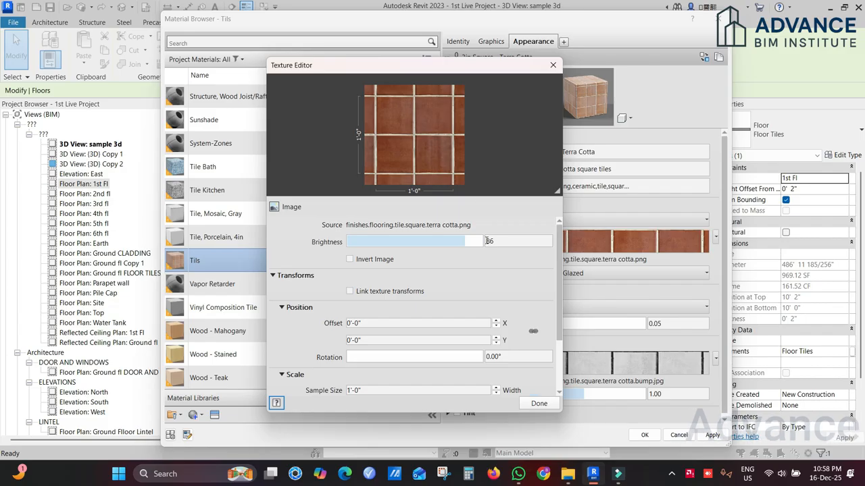
scroll(498, 287, "down", 4)
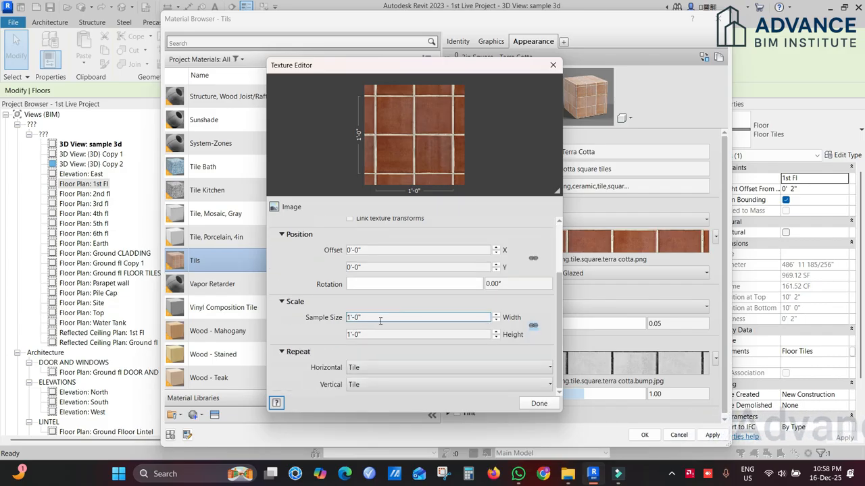
left_click(348, 317)
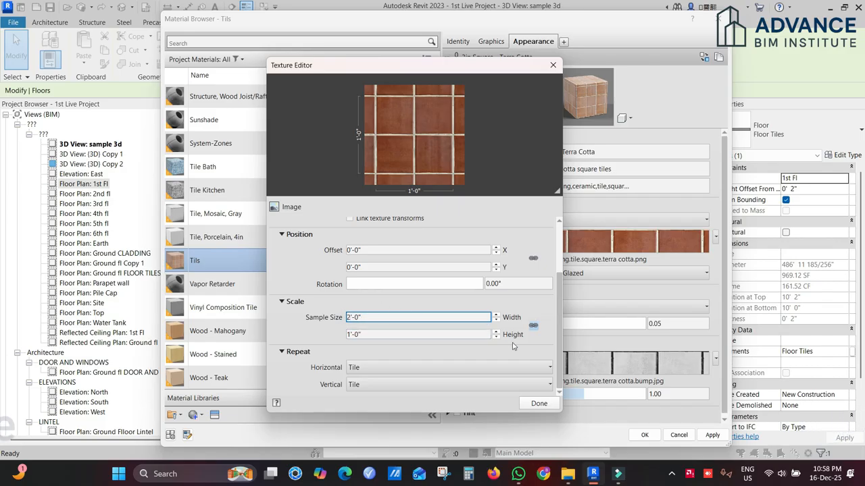
key("Tab")
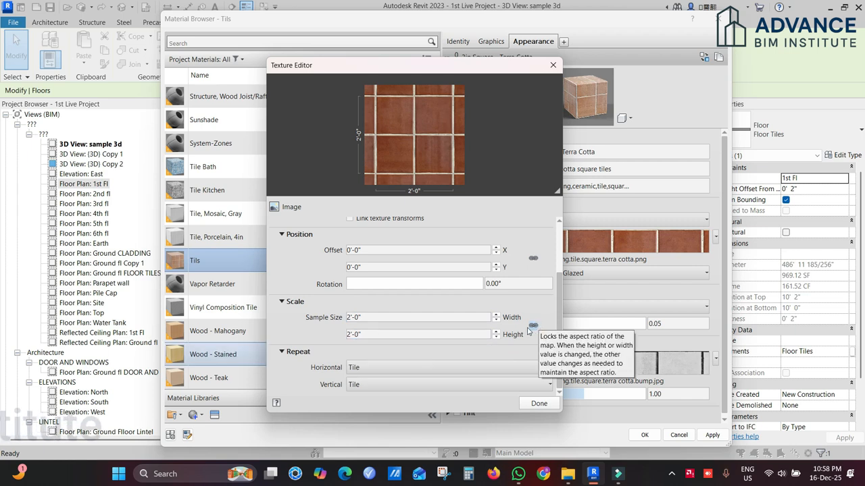
left_click(538, 404)
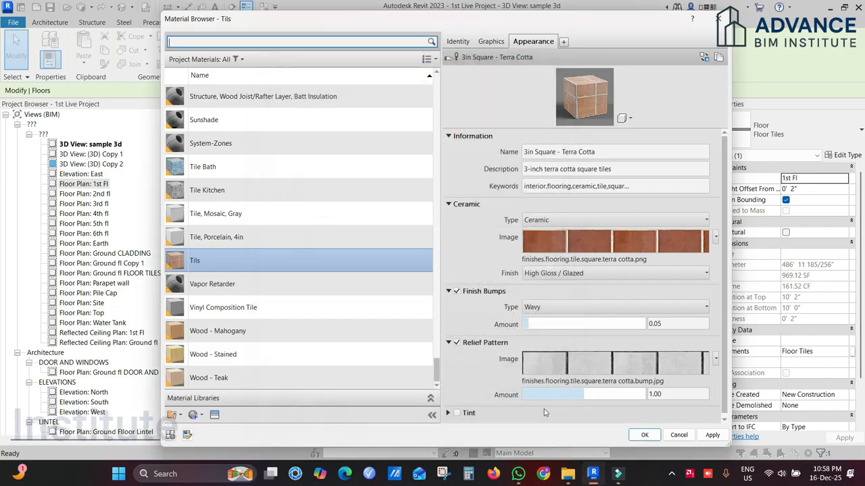
left_click(643, 435)
left_click(564, 373)
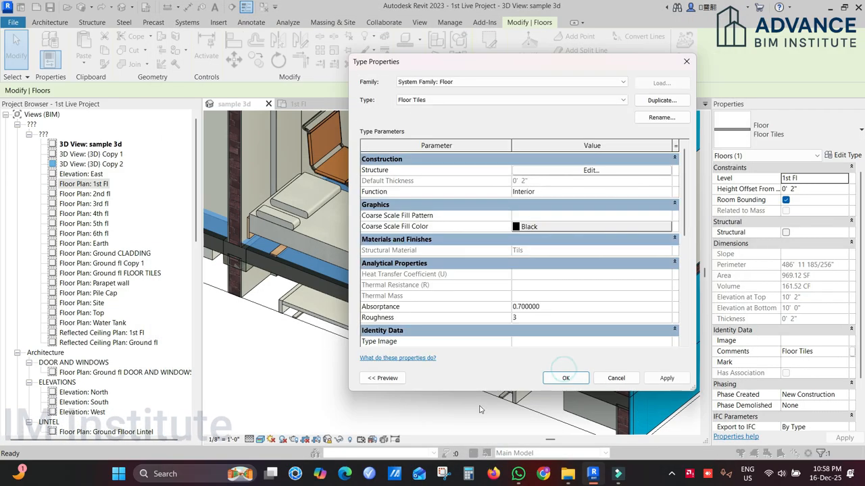
left_click(558, 376)
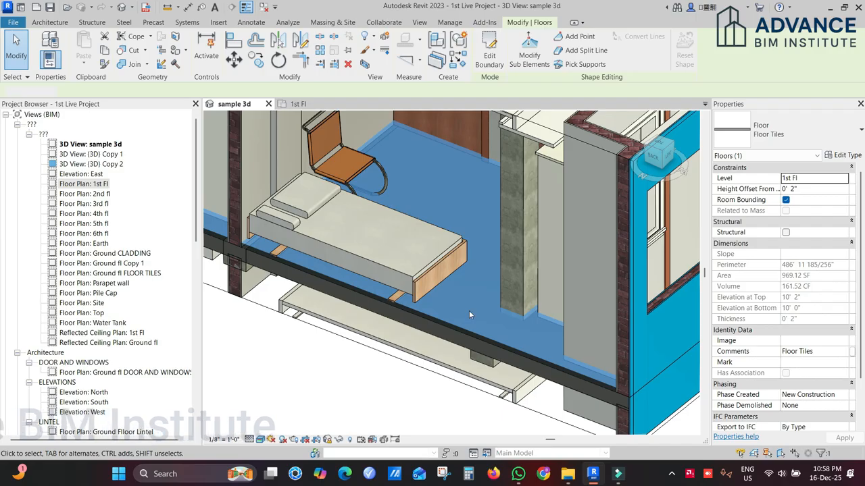
key("Escape")
scroll(469, 310, "up", 1)
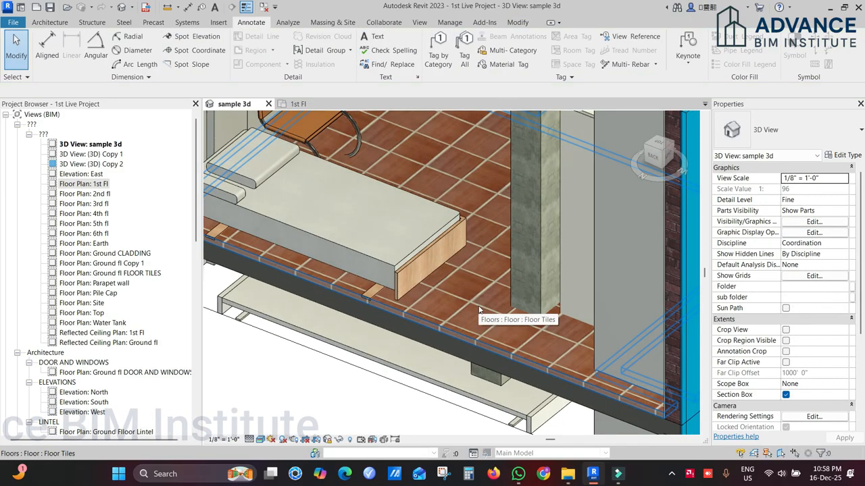
Step: Set the floor tile texture's sample size to 0'-6" by 0'-6", and apply the changes to the floor type
left_click(480, 310)
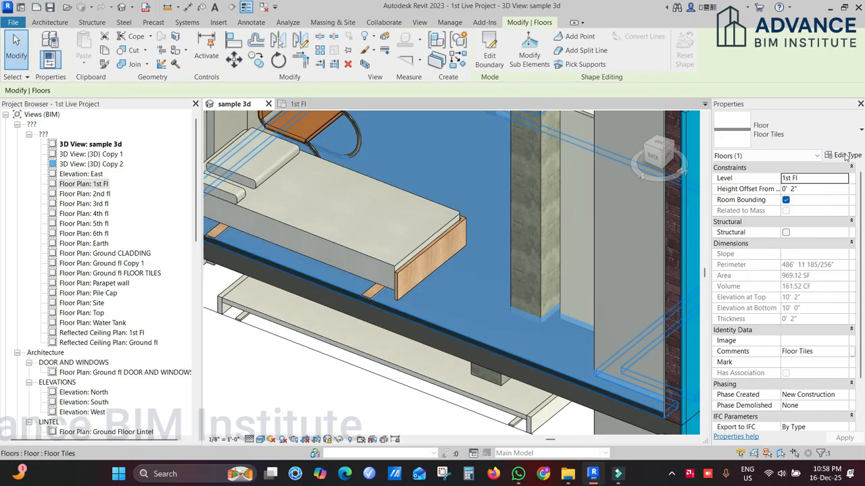
left_click(846, 157)
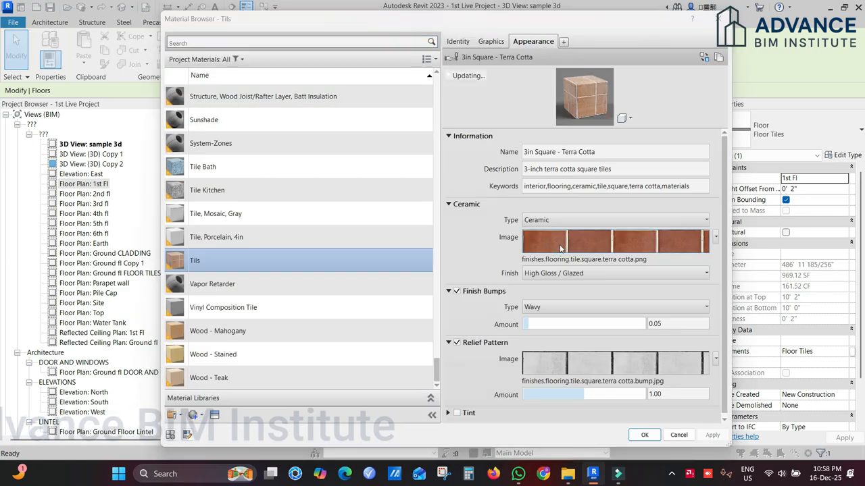
double_click(356, 363)
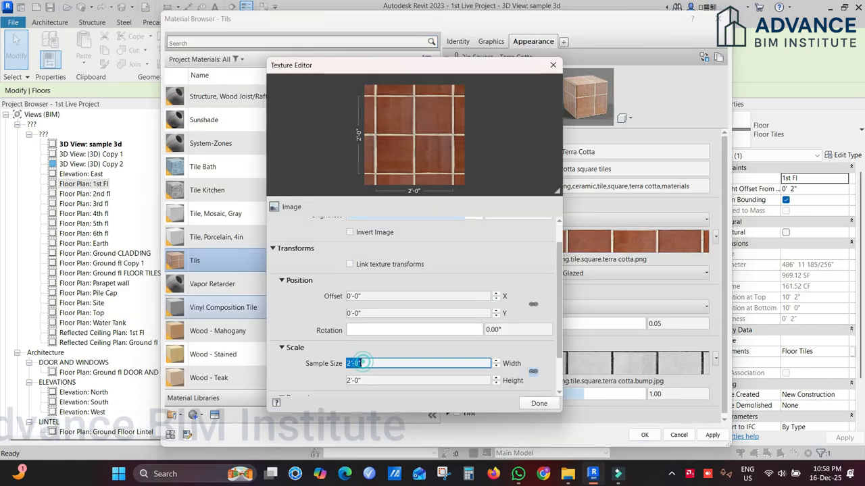
type("6\"")
left_click(368, 379)
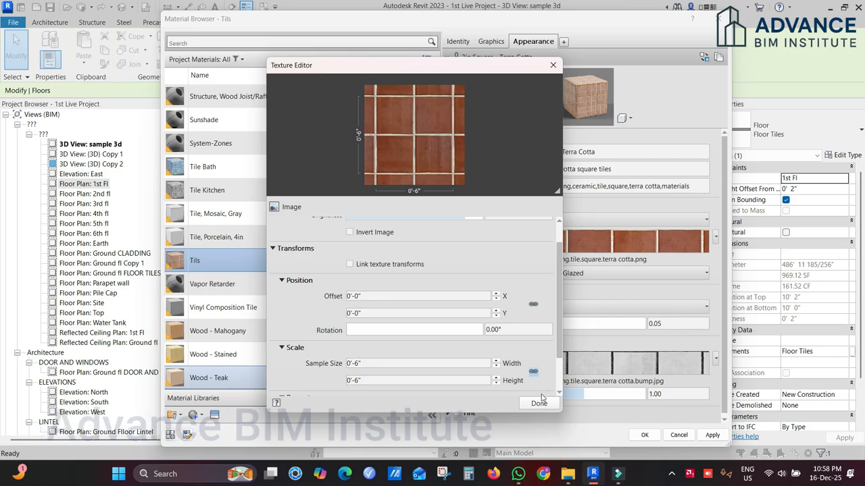
left_click(539, 402)
left_click(644, 434)
left_click(560, 432)
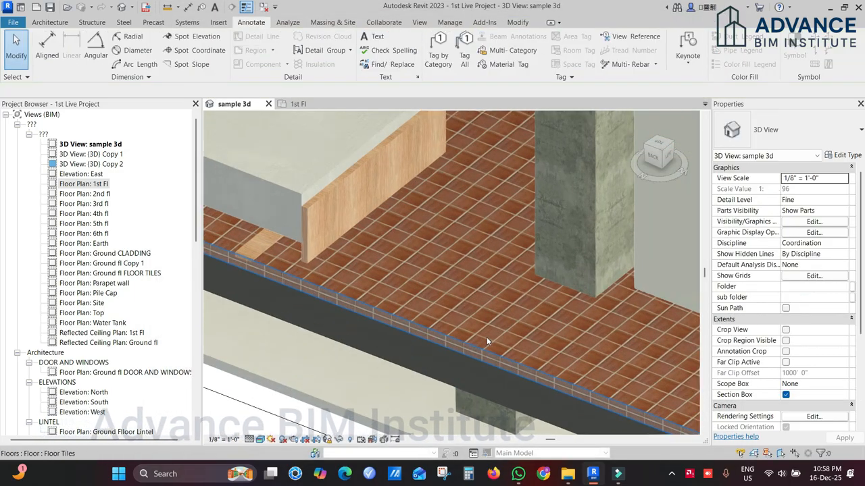
scroll(459, 318, "up", 3)
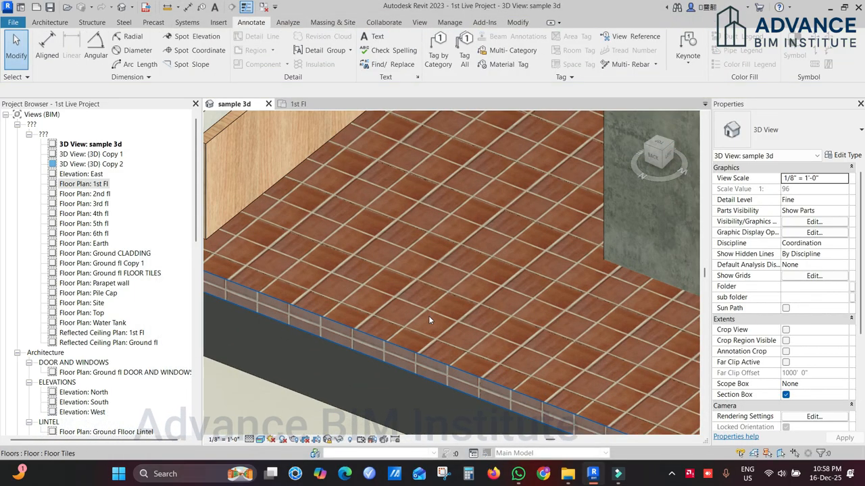
scroll(428, 320, "down", 5)
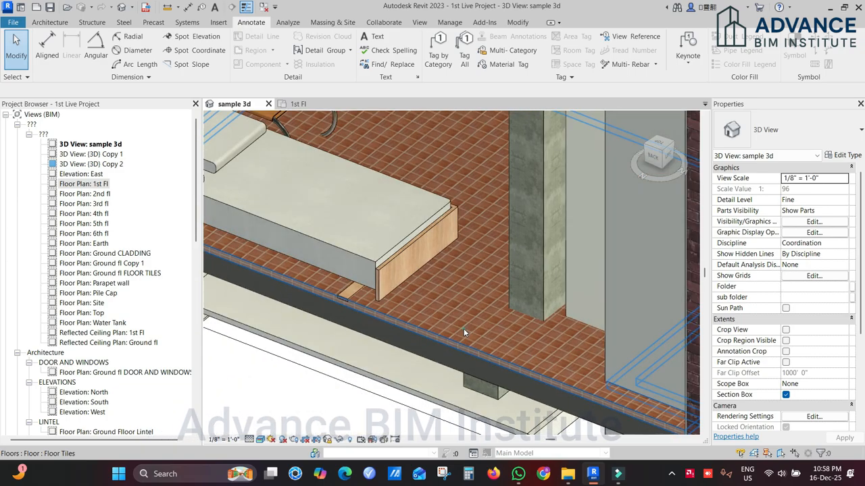
Step: Reopen the floor tile's texture image, link its sample width and height, and set the sample size to 2'-0"
left_click(463, 332)
left_click(839, 156)
left_click(525, 180)
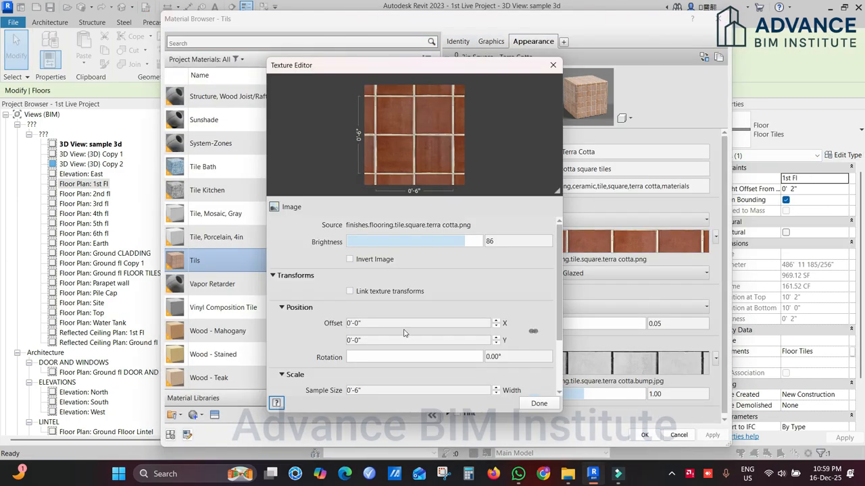
scroll(405, 334, "down", 2)
left_click(376, 317)
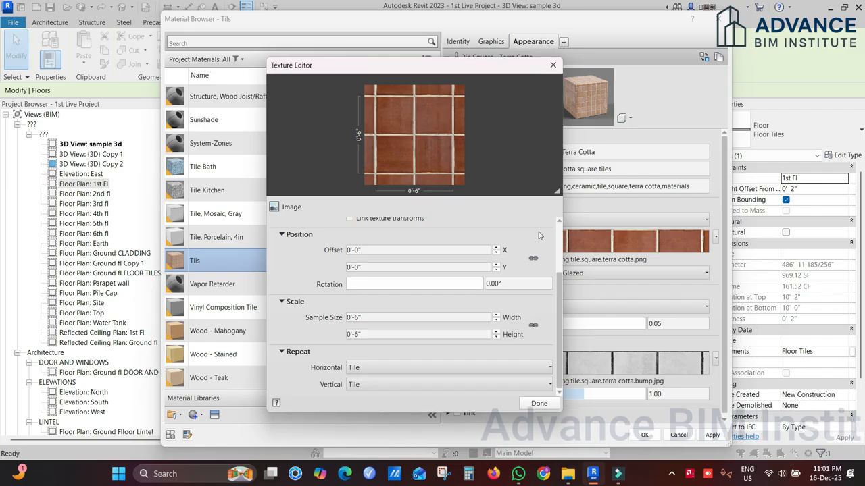
left_click(533, 327)
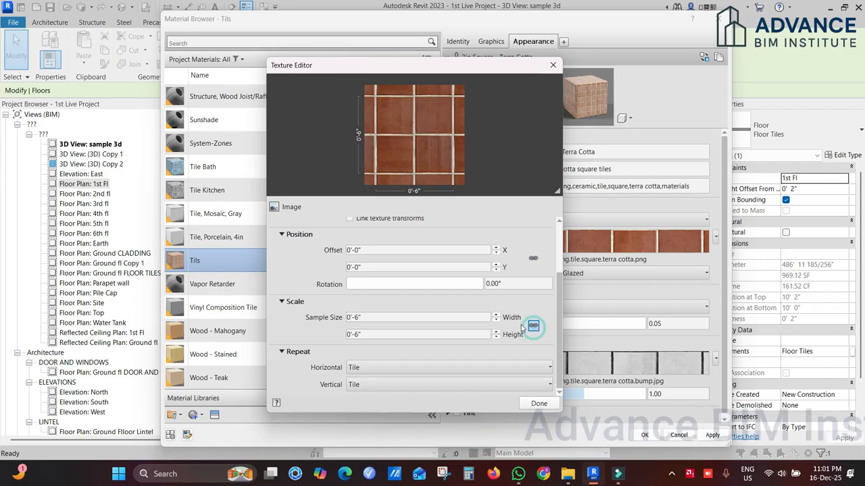
left_click(415, 315)
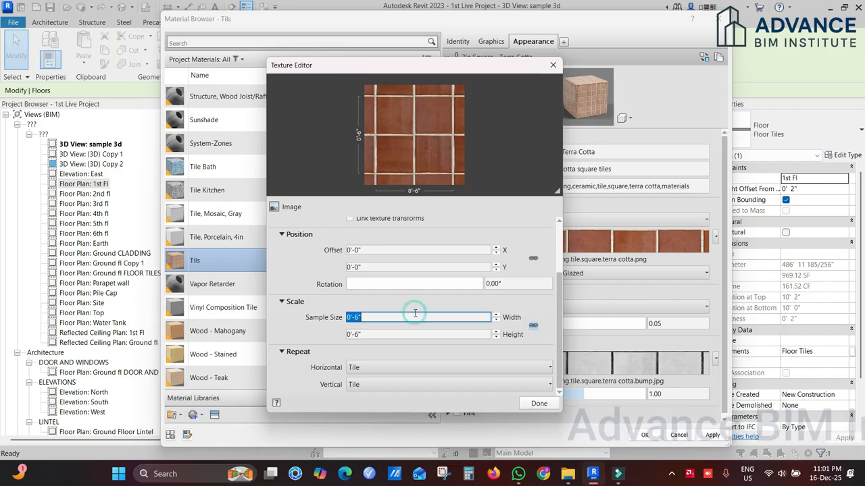
type("24")
key("Return")
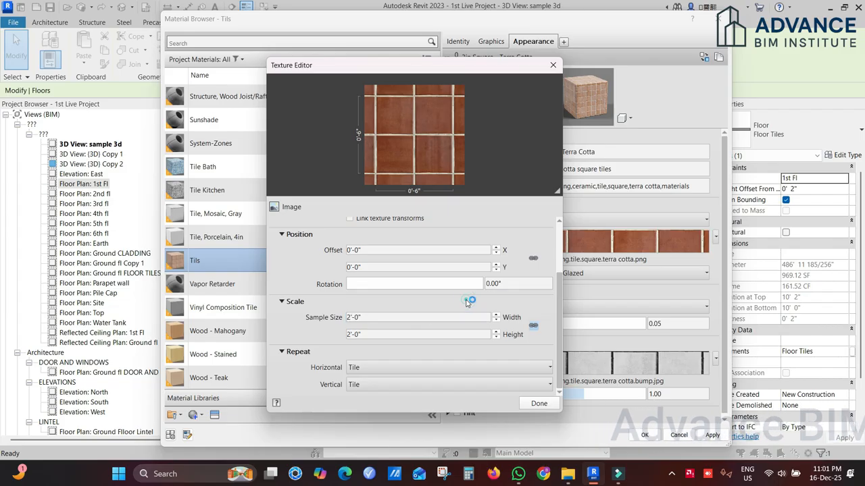
Step: Unlink the texture's sample width and height, set the height to 0'-6", and apply the changes to the floor type
left_click(529, 328)
left_click(400, 332)
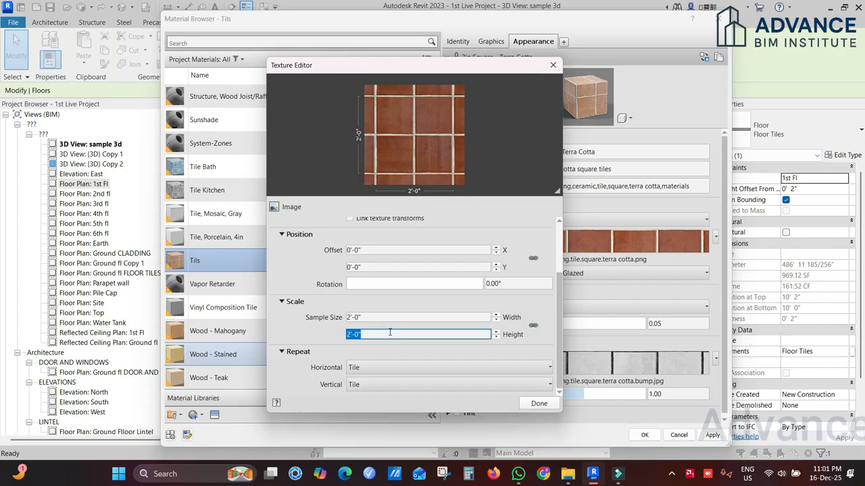
type("6")
key("Return")
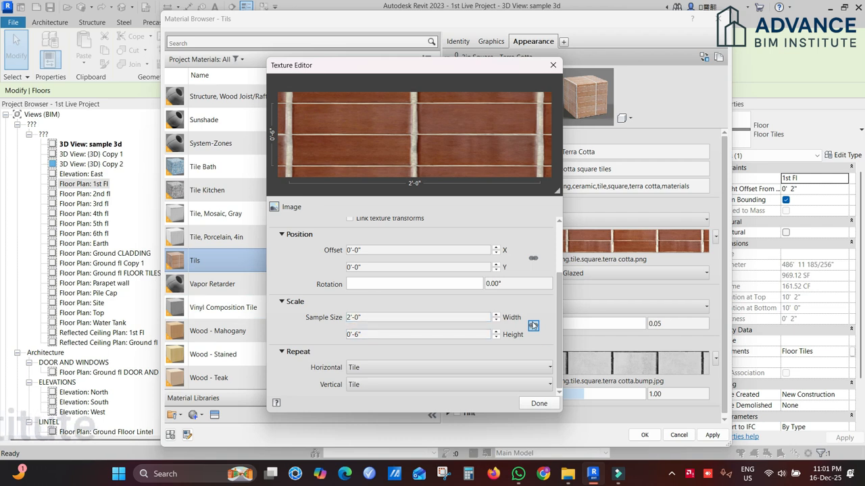
left_click(541, 404)
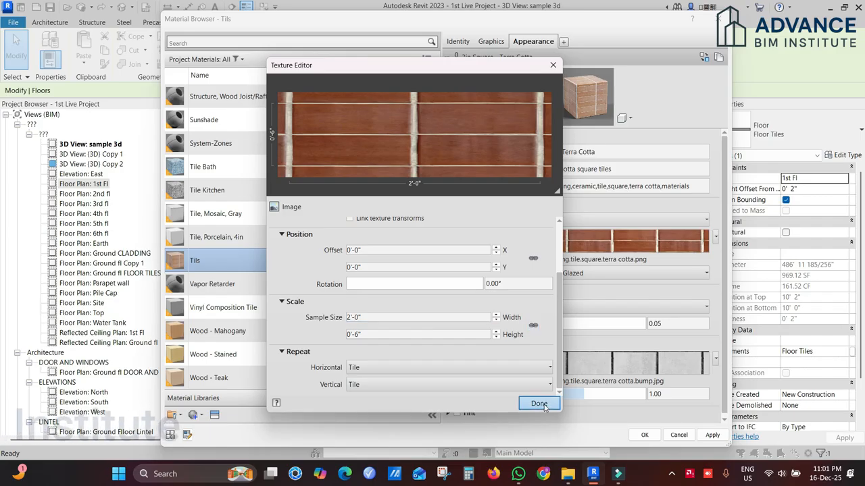
left_click(644, 435)
left_click(553, 368)
left_click(564, 377)
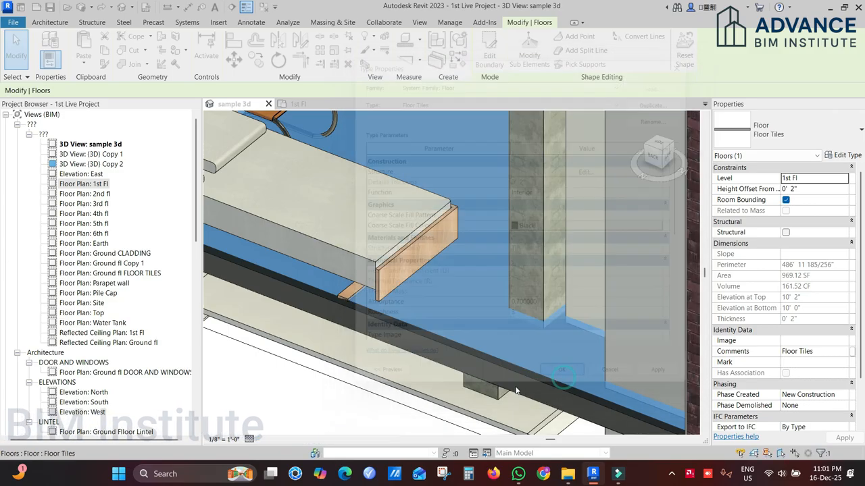
key("Escape")
scroll(411, 295, "up", 4)
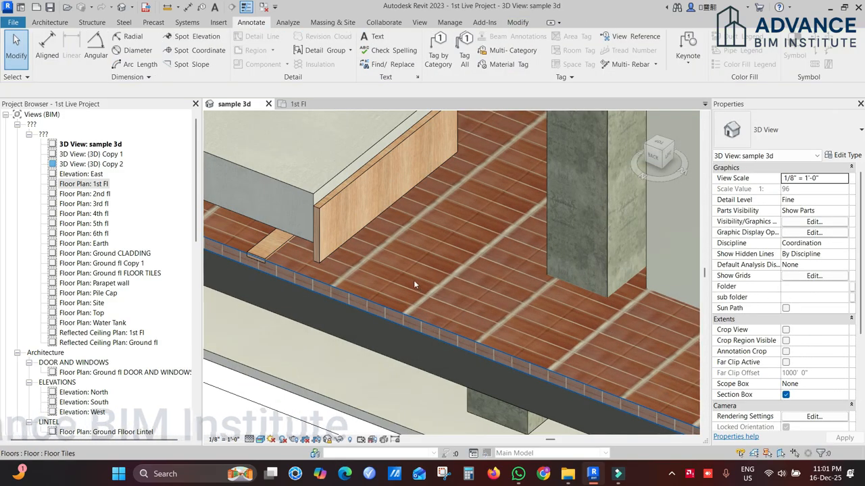
scroll(415, 284, "up", 3)
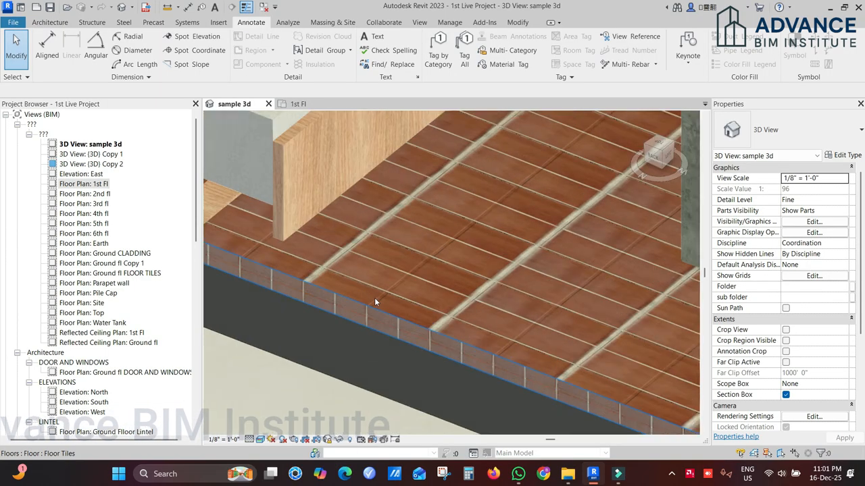
left_click(436, 258)
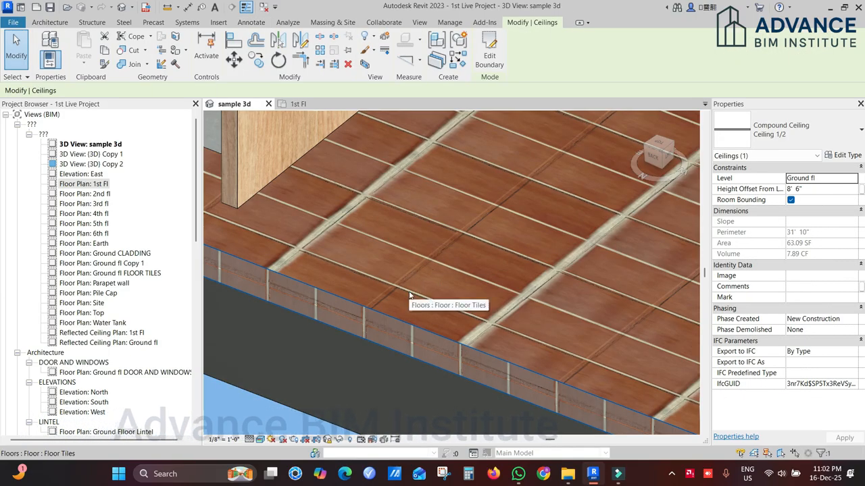
Step: Set the sample size of the floor tile material's relief pattern to 2'-0" wide and 0'-6" high, and apply the changes to the floor type
double_click(409, 295)
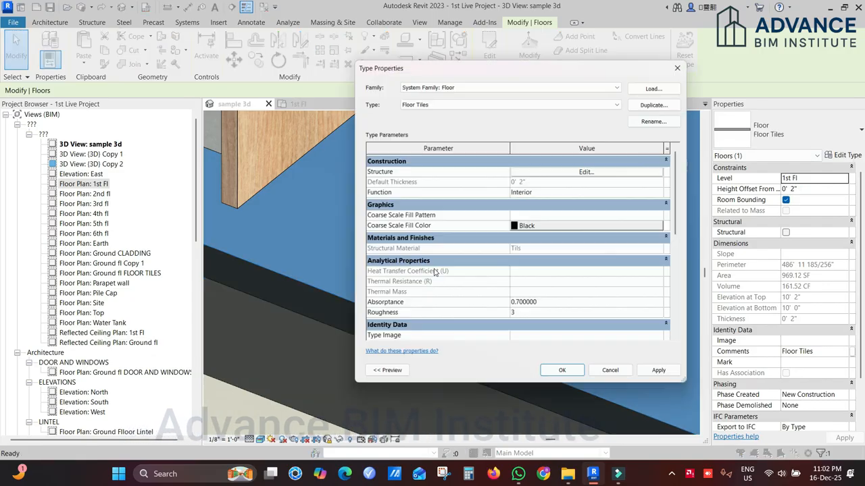
left_click(560, 173)
left_click(473, 177)
left_click(491, 177)
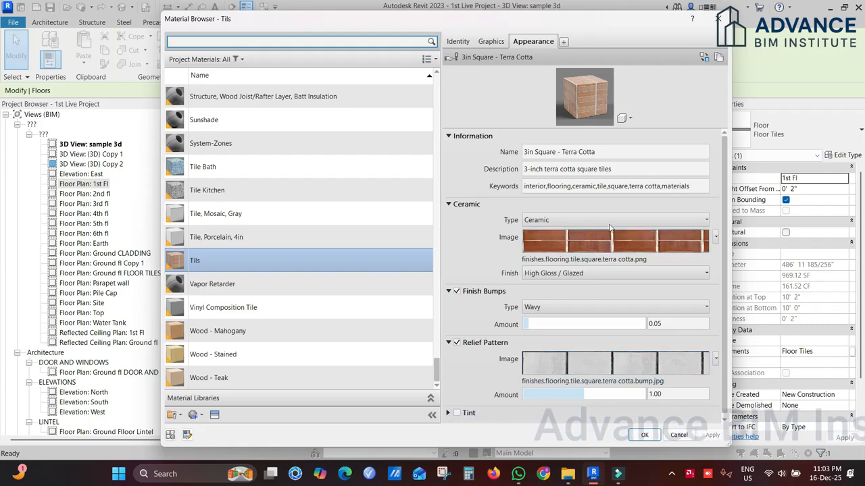
mouse_move(602, 250)
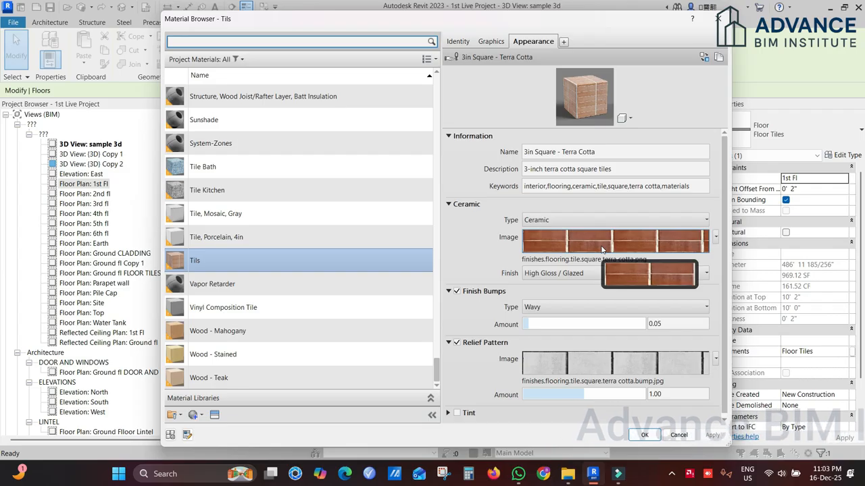
left_click(607, 364)
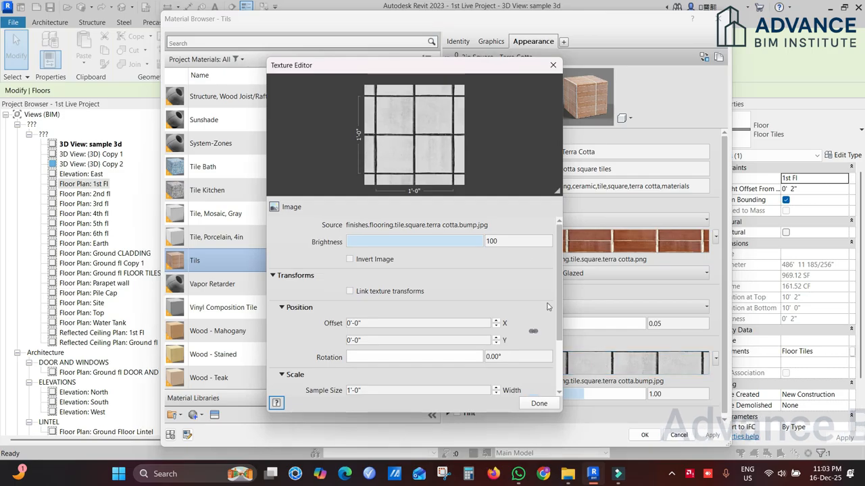
left_click_drag(556, 273, 557, 338)
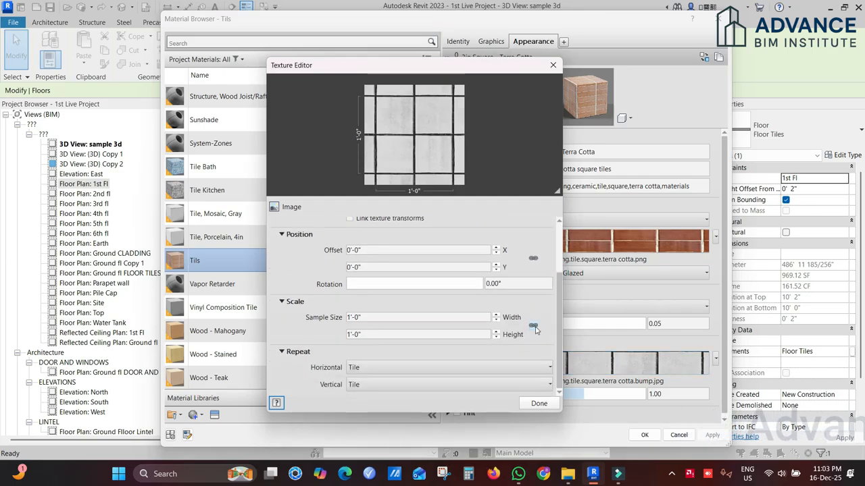
left_click(412, 319)
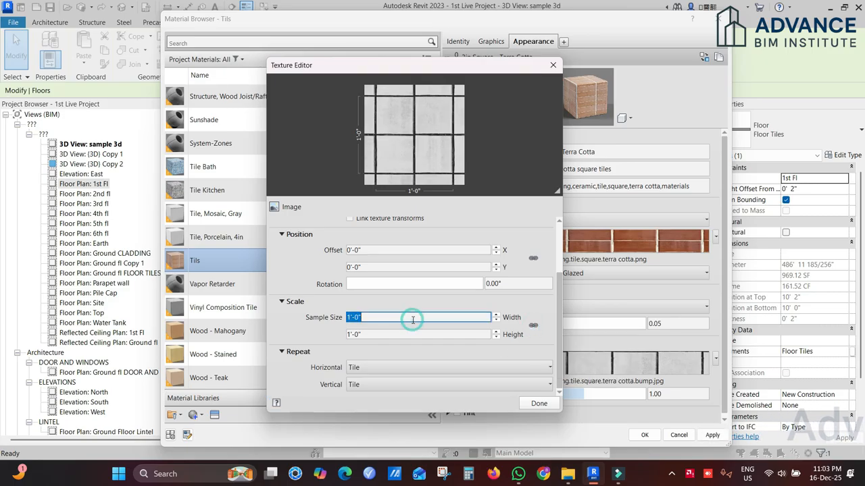
left_click(403, 334)
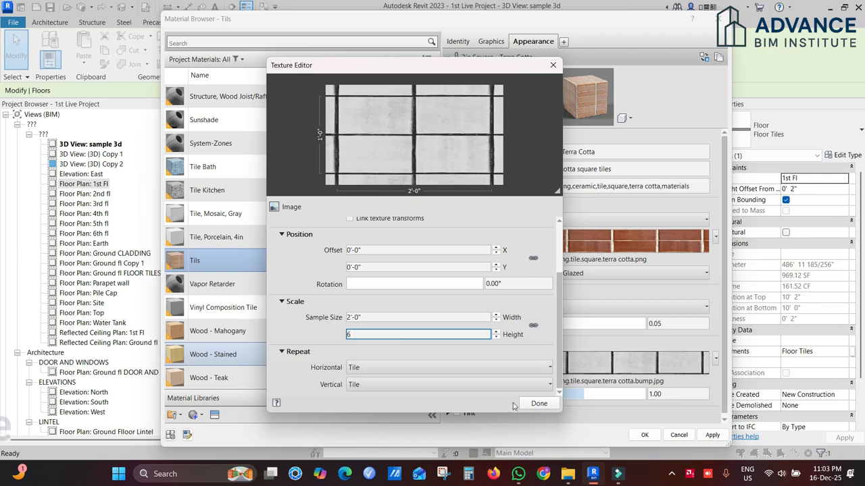
left_click(538, 403)
left_click(645, 435)
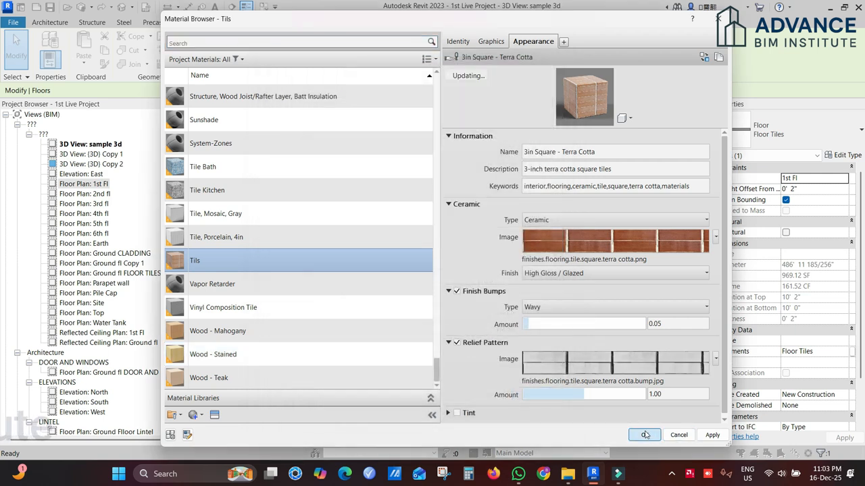
left_click(556, 368)
left_click(554, 371)
left_click(553, 325)
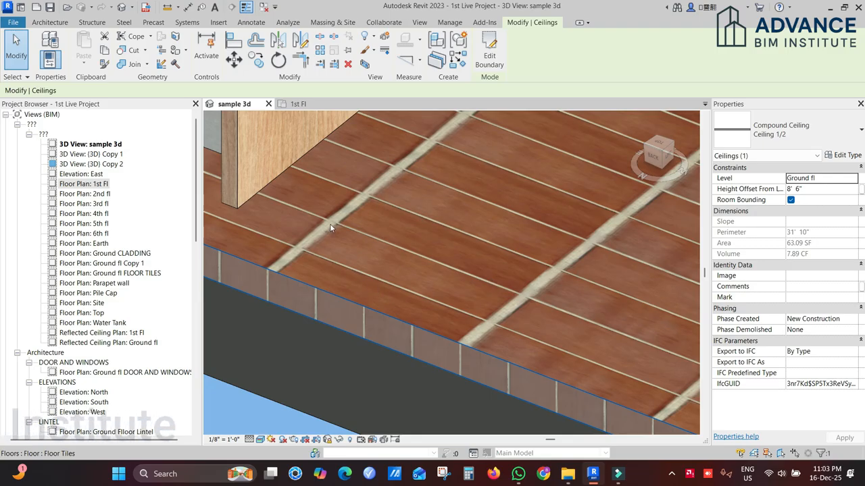
double_click(451, 337)
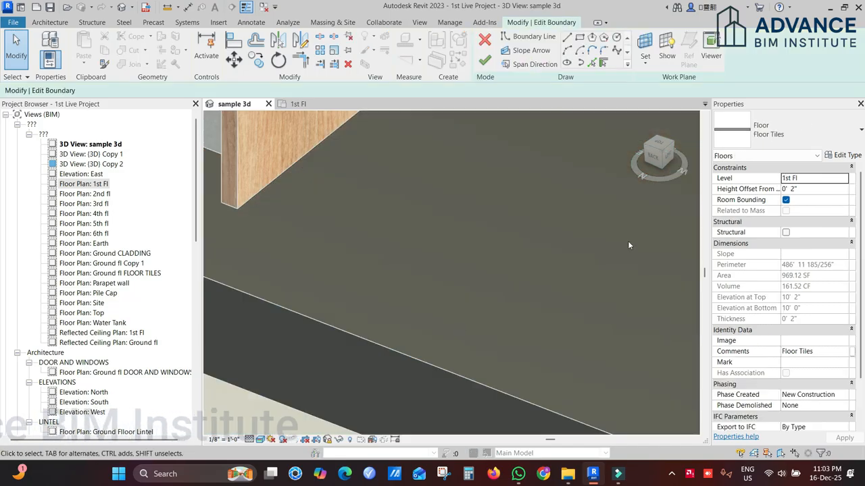
scroll(518, 291, "down", 1)
left_click(484, 40)
left_click(219, 386)
scroll(219, 386, "down", 1)
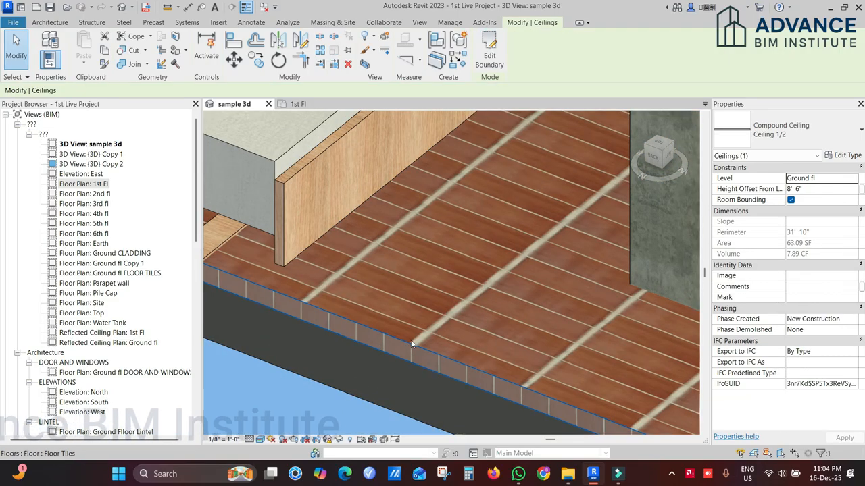
Step: Open the terra cotta image of the floor's Tils material and set its brightness to 91
left_click(412, 343)
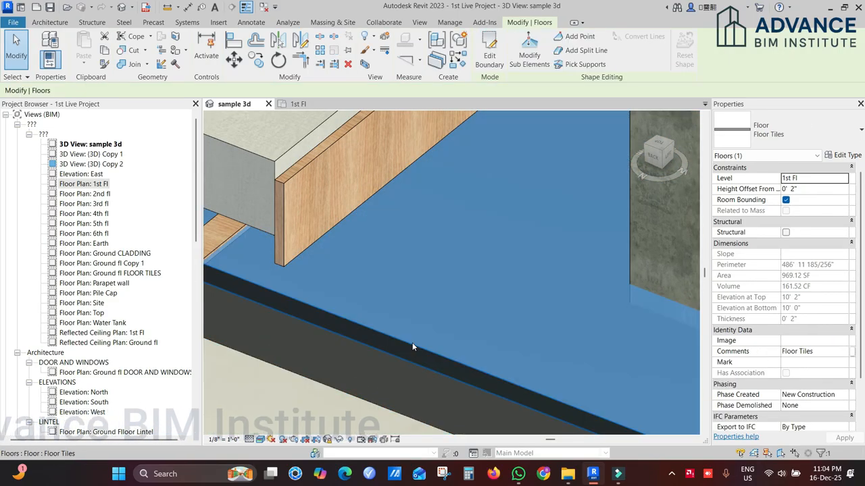
left_click(844, 156)
left_click(603, 175)
left_click(465, 178)
left_click(489, 178)
left_click(586, 234)
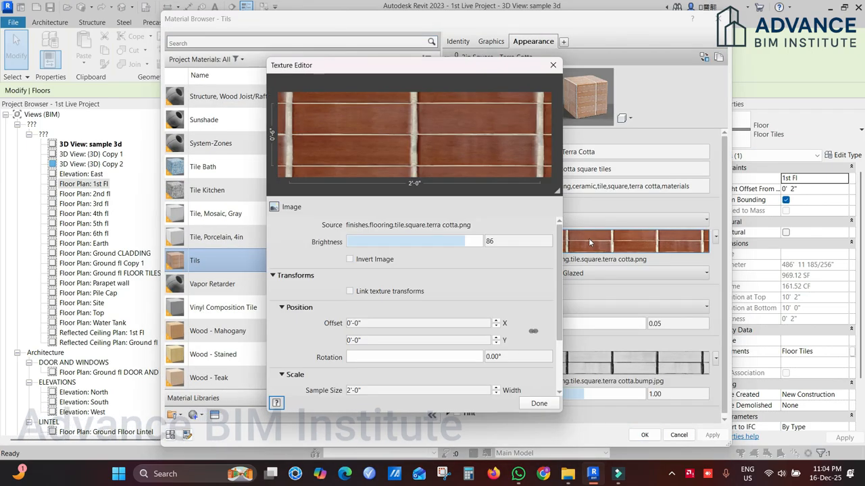
mouse_move(460, 242)
left_mouse_down()
mouse_move(400, 245)
mouse_move(469, 241)
left_mouse_up()
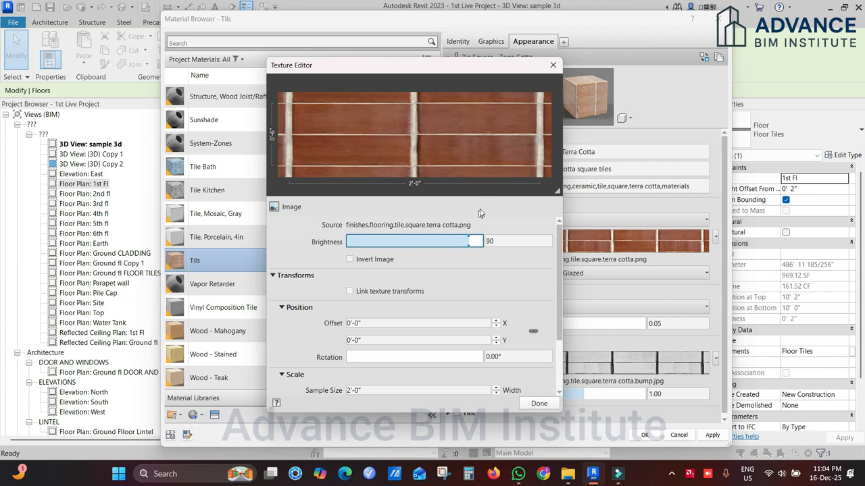
Step: Try the inverted terra cotta image on the floor type, and turn the image inversion back off
left_click(350, 260)
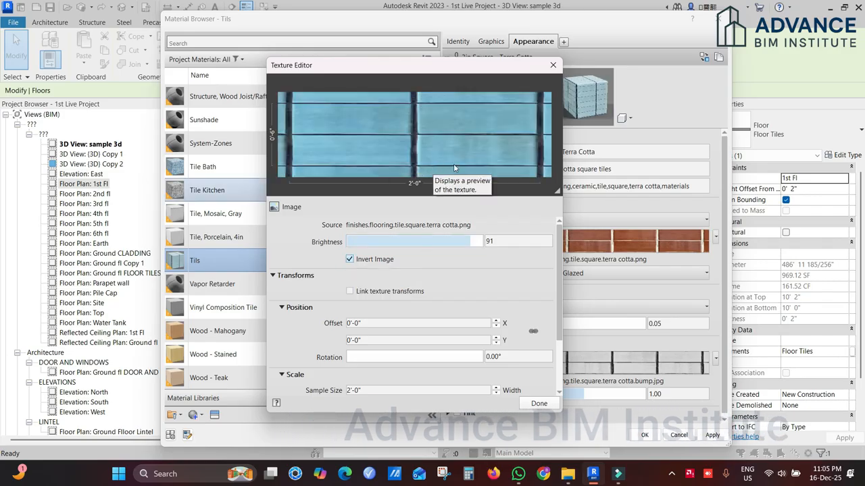
left_click(538, 404)
left_click(644, 436)
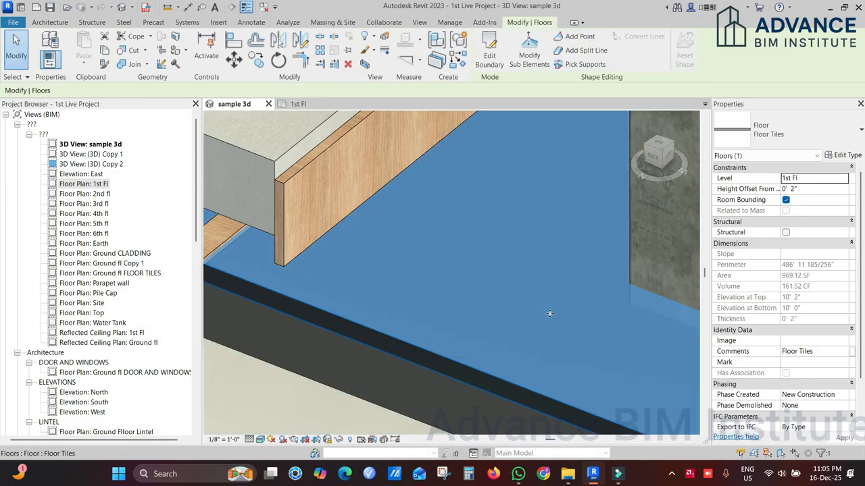
left_click(844, 155)
left_click(591, 170)
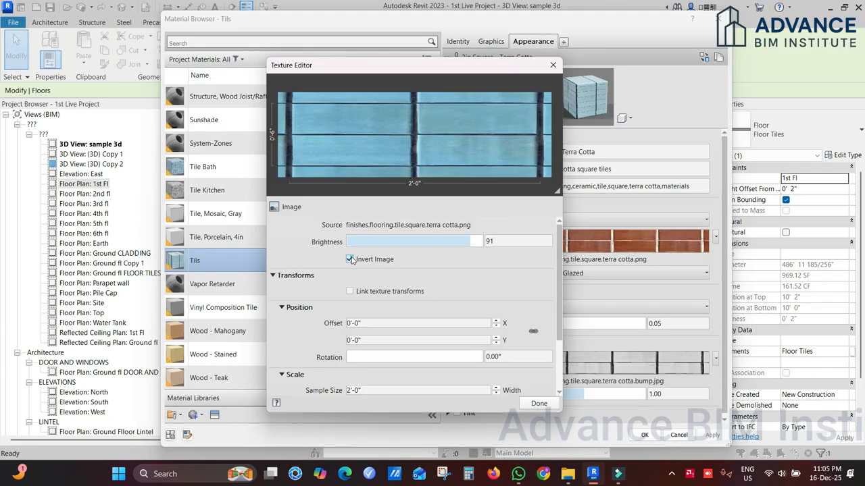
left_click(350, 259)
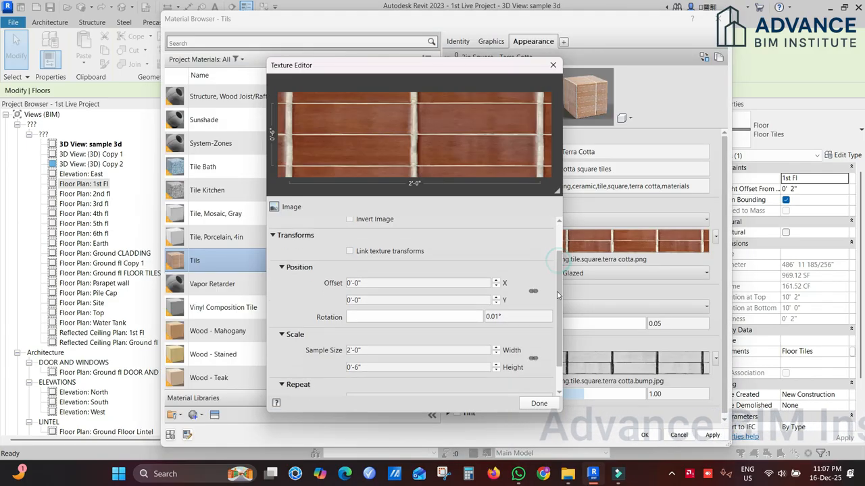
Step: Set the terra cotta image's sample size to 1'-0" wide and 1'-0" high
scroll(559, 295, "down", 1)
left_click(390, 315)
double_click(391, 314)
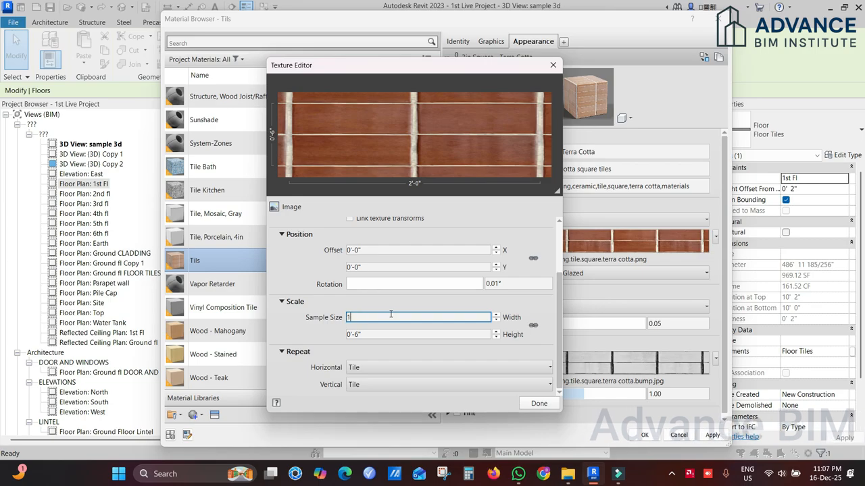
left_click(389, 335)
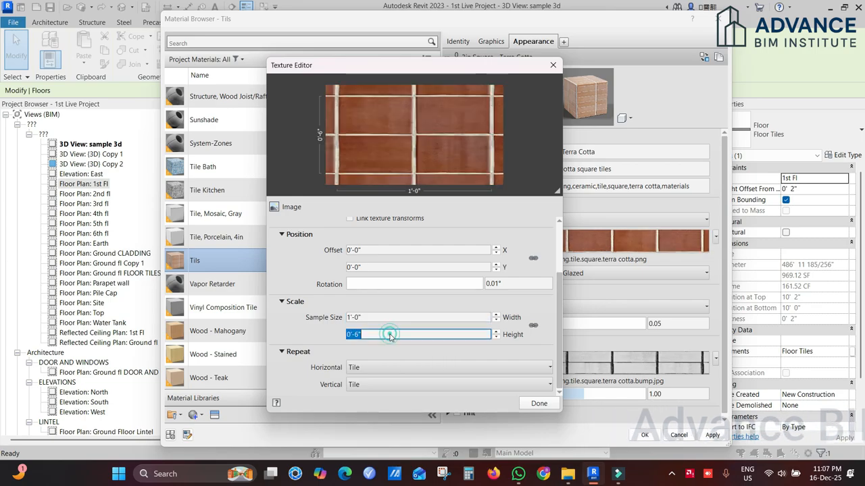
type("1")
left_click(434, 351)
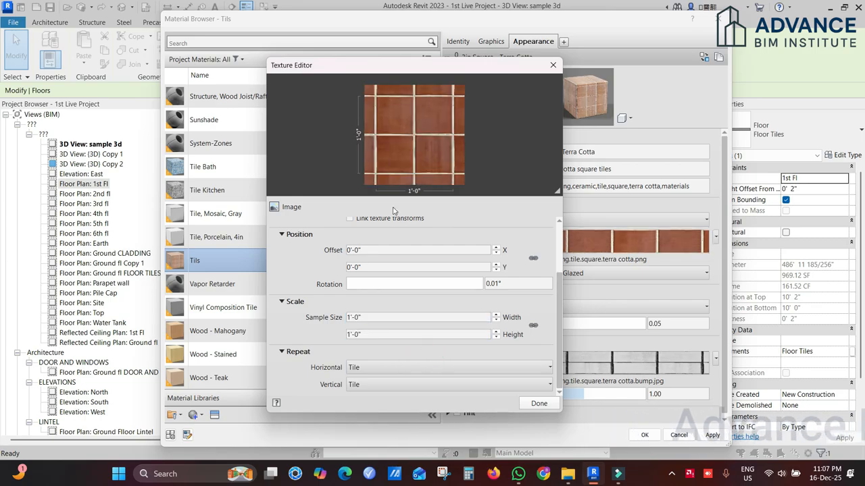
Step: Rotate the terra cotta image by 45°, and apply the changes to the floor type
scroll(547, 303, "up", 1)
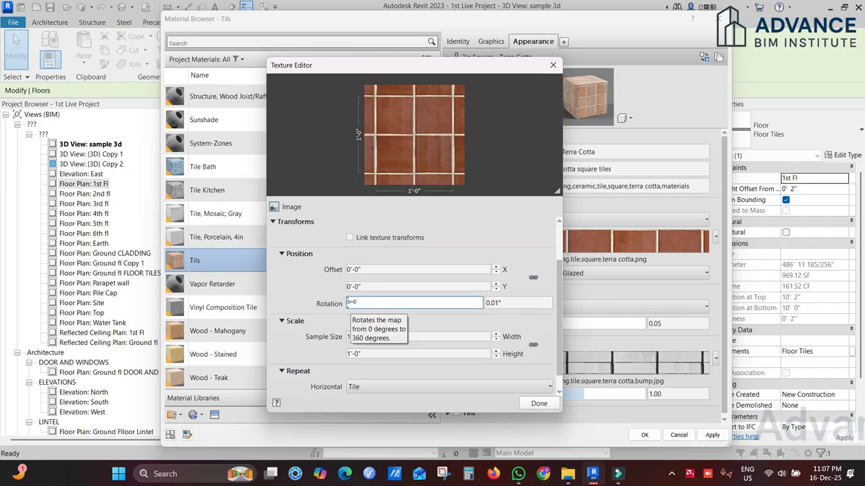
left_click_drag(347, 302, 424, 303)
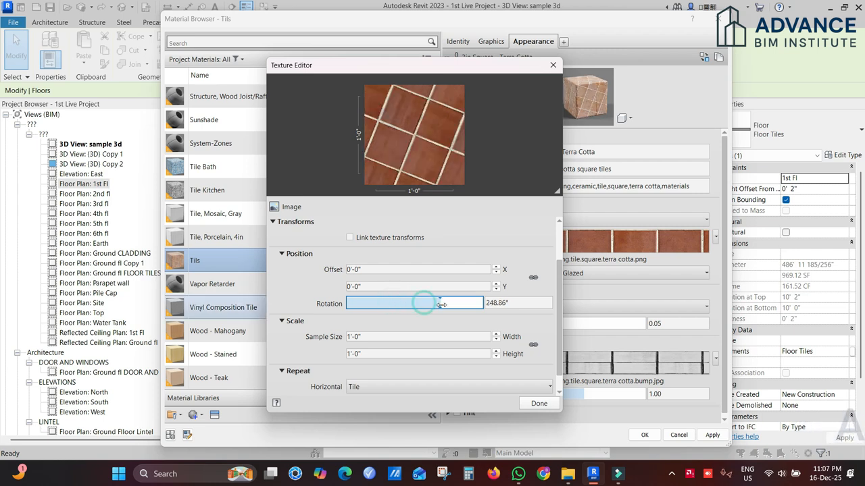
left_click(524, 302)
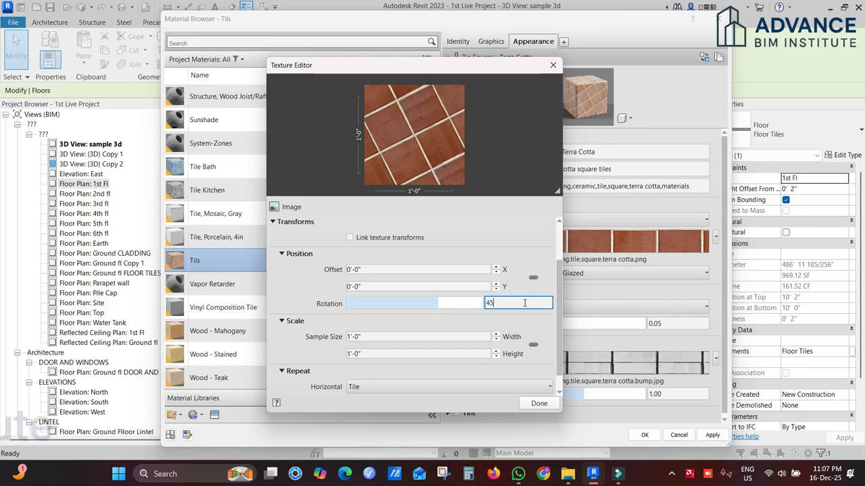
left_click(530, 321)
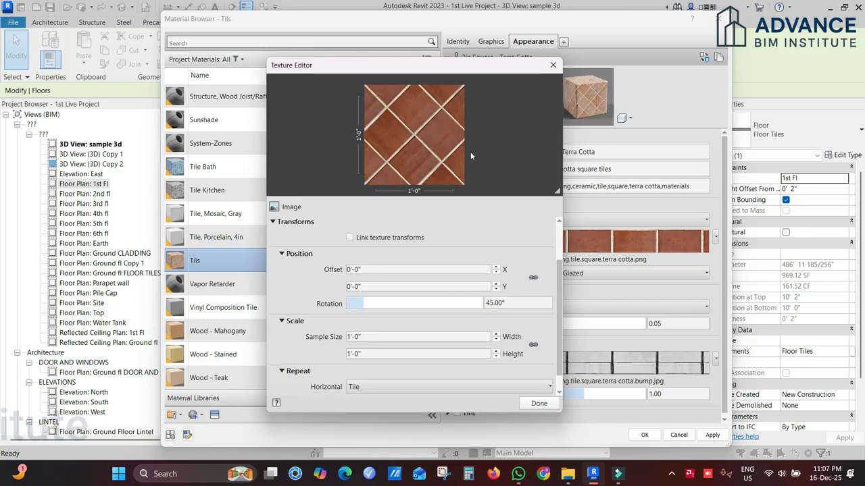
left_click(539, 404)
left_click(645, 436)
left_click(546, 368)
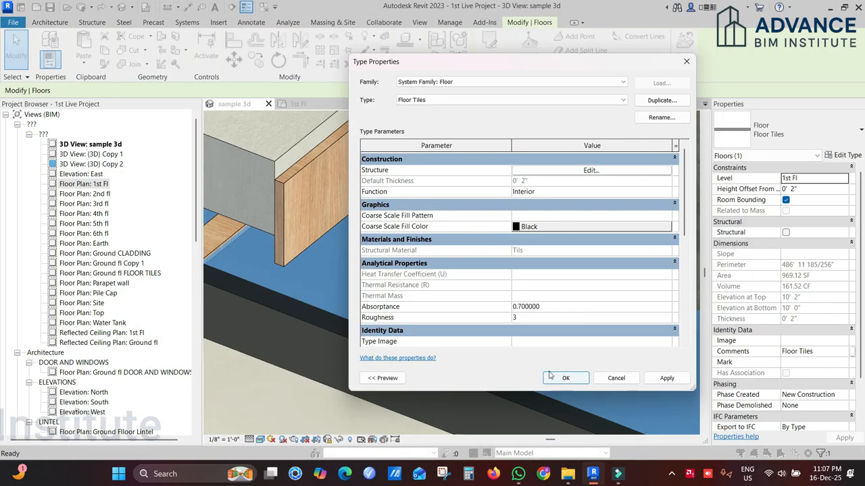
left_click(550, 376)
left_click(412, 388)
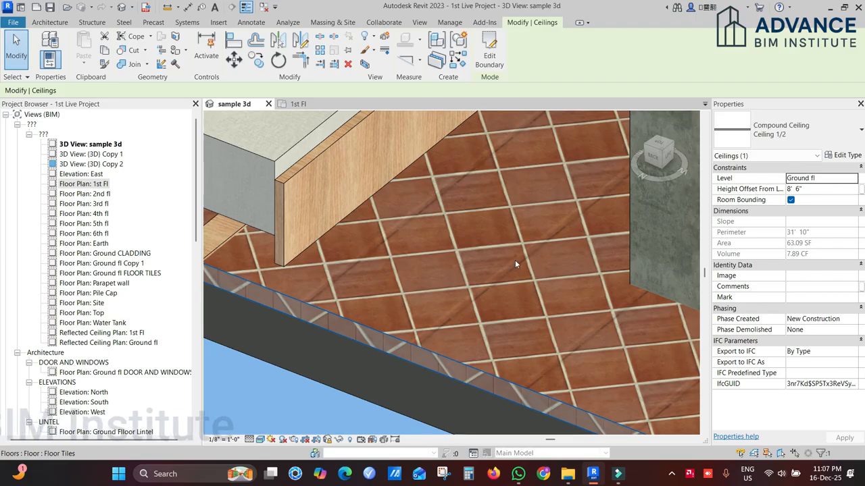
Step: Rotate the floor tile material's relief pattern image by 45°, and apply the changes to the floor type
left_click(416, 351)
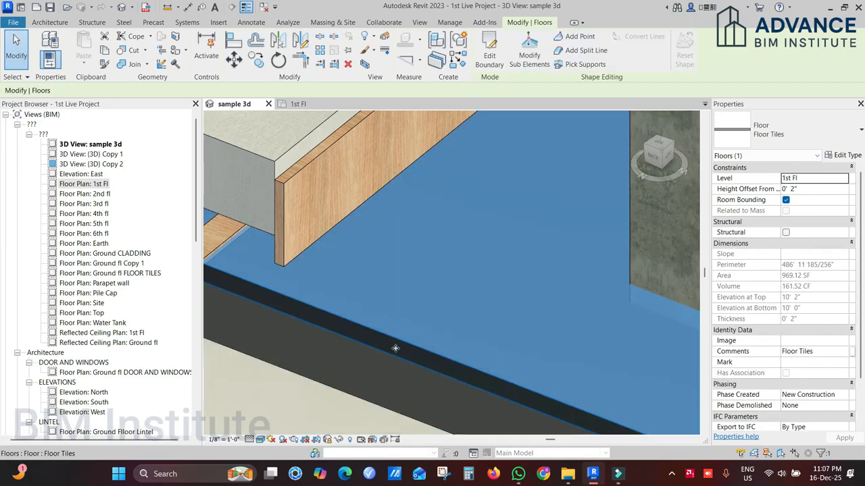
left_click(843, 156)
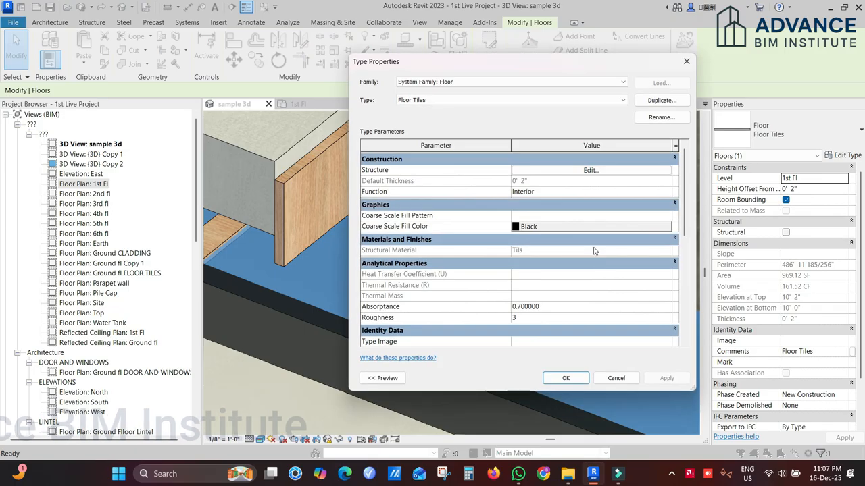
left_click(591, 170)
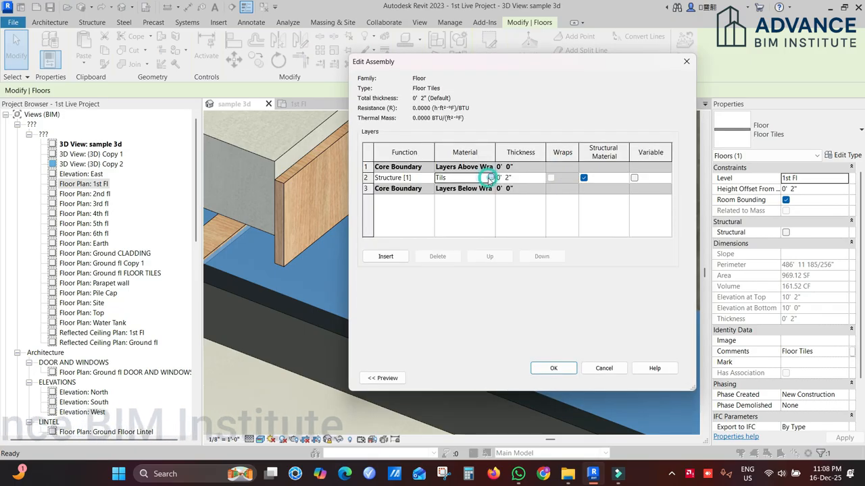
left_click(491, 177)
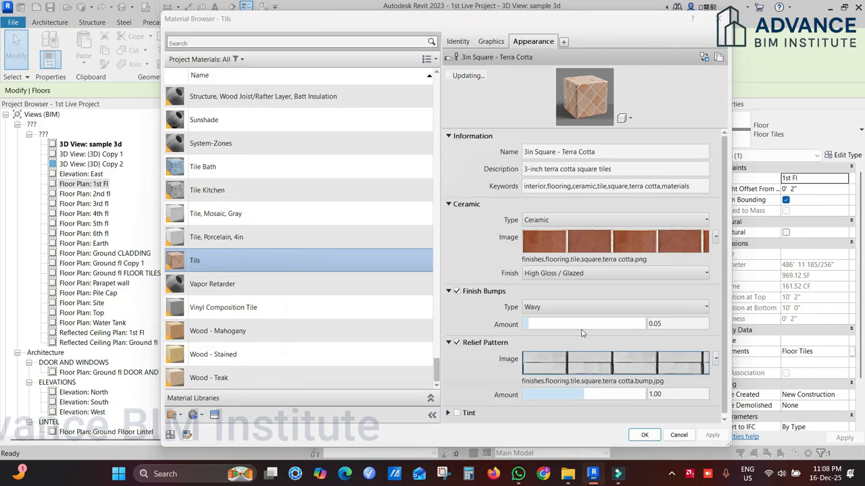
left_click(585, 363)
left_click(517, 361)
type("90")
left_click(539, 403)
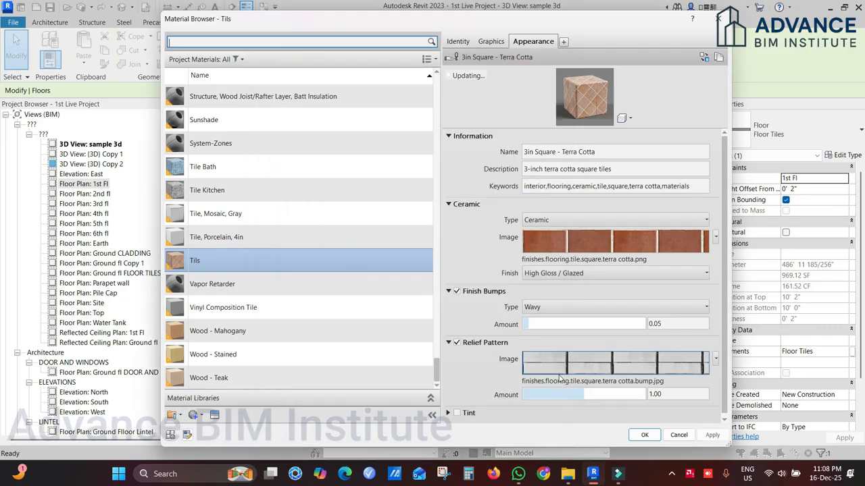
left_click(643, 436)
left_click(559, 370)
left_click(559, 374)
left_click(378, 414)
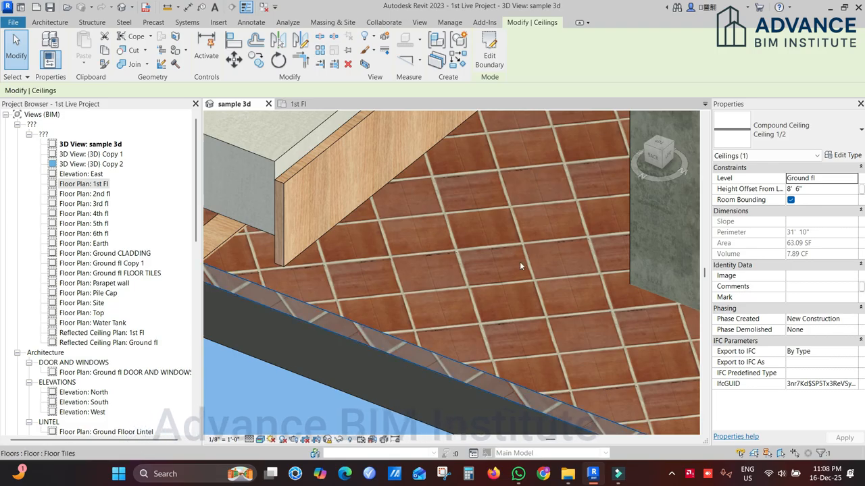
Step: Set the floor tile material's relief pattern sample size to 12 wide and 12 high, and apply the changes to the floor type
left_click(466, 366)
left_click(844, 155)
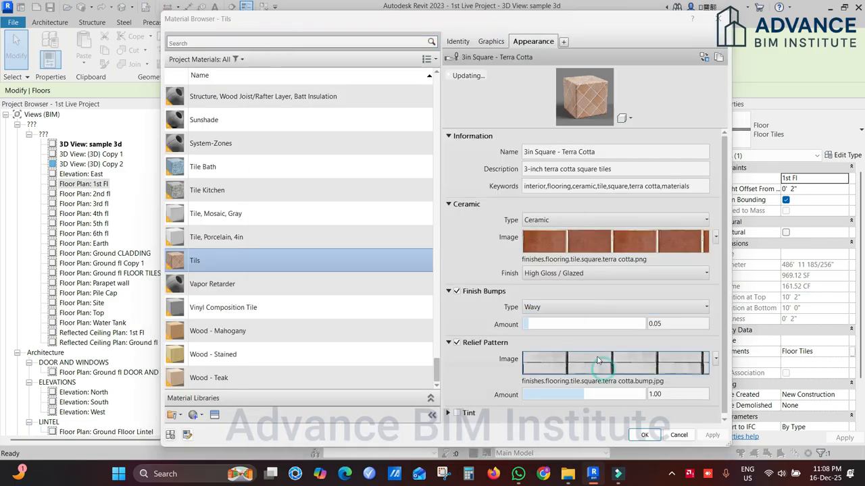
left_click(635, 242)
scroll(378, 307, "down", 2)
double_click(379, 316)
type("1")
double_click(385, 332)
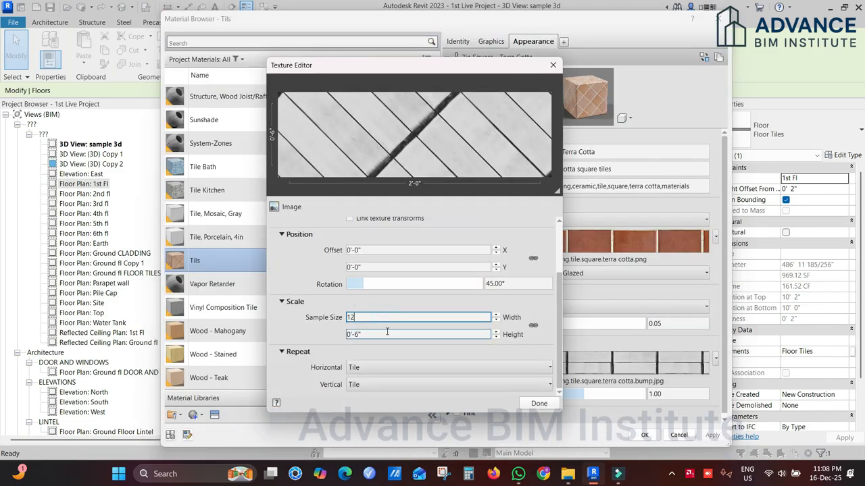
type("12")
left_click(534, 404)
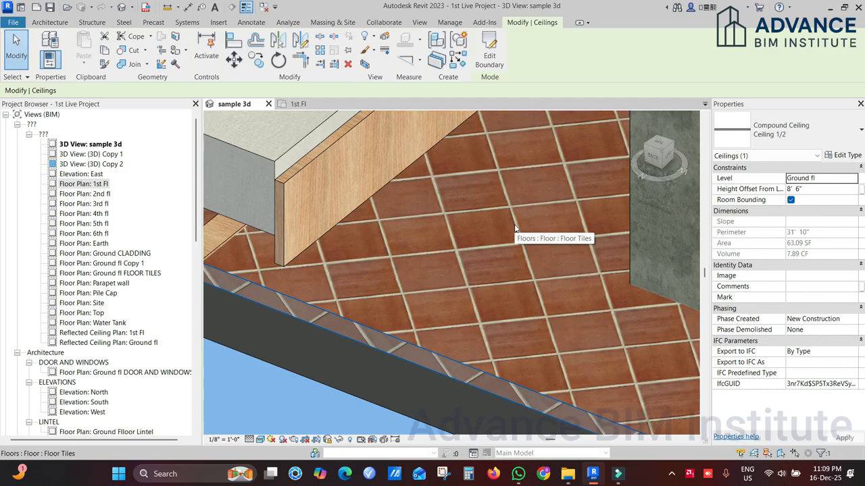
Step: Reopen the floor tile material's terra cotta image and set its rotation to 0°
left_click(515, 228)
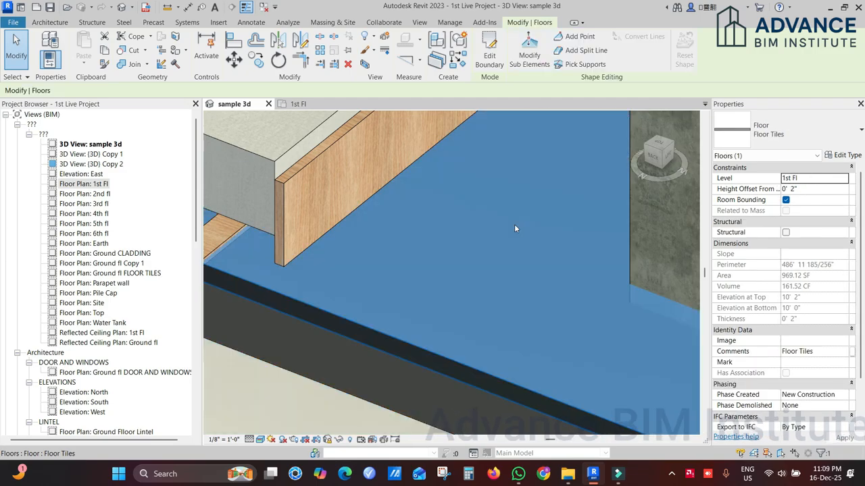
left_click(845, 155)
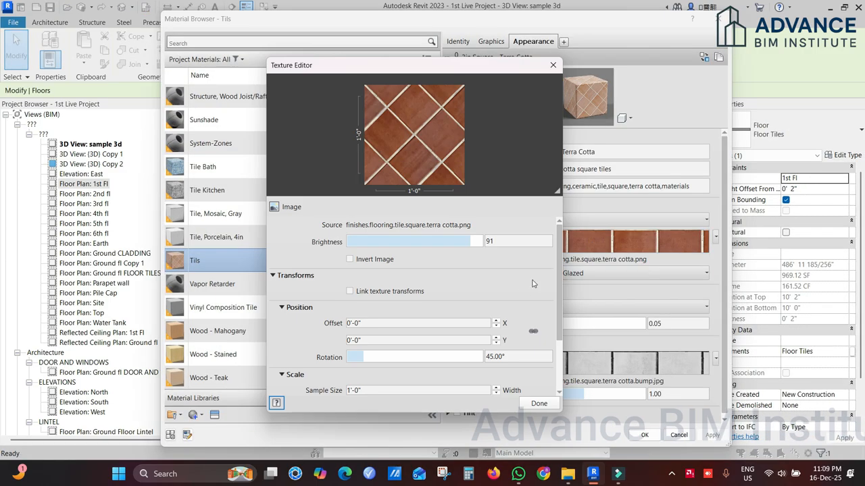
scroll(385, 298, "down", 1)
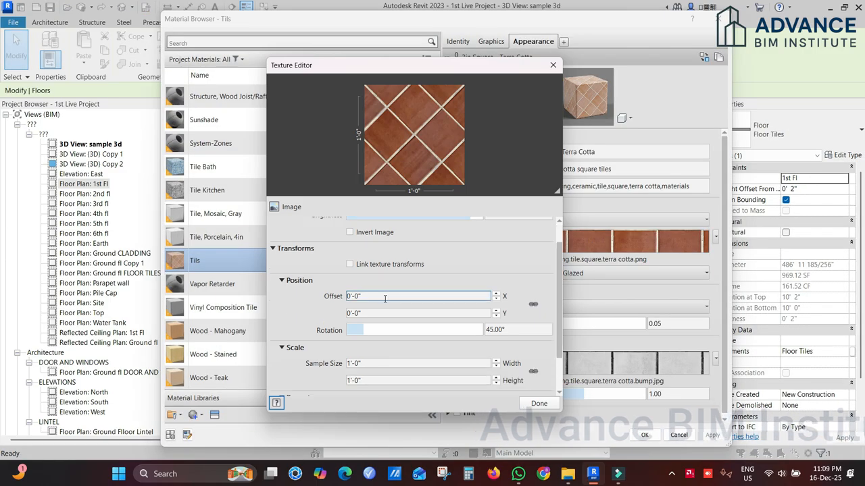
left_click(507, 329)
double_click(509, 330)
type("0")
key("Return")
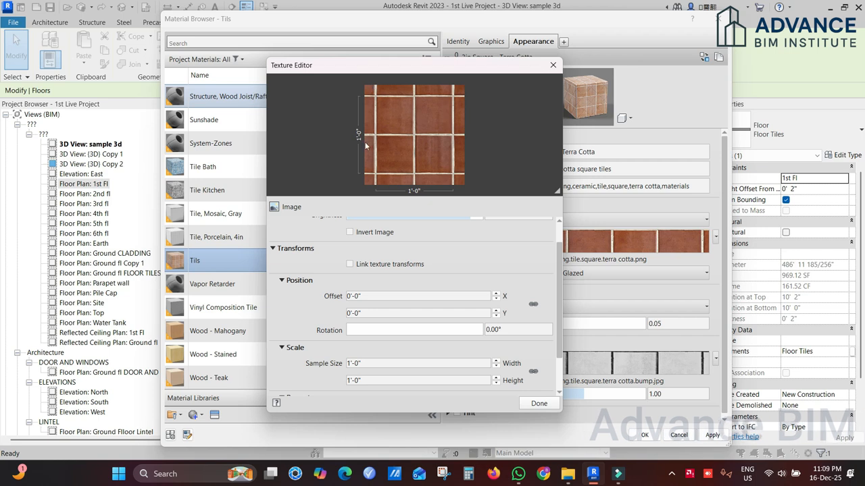
Step: Try offsetting the terra cotta image by 0'-6" in X and 0'-1" in Y, and reset both offsets to 0'-0"
double_click(446, 296)
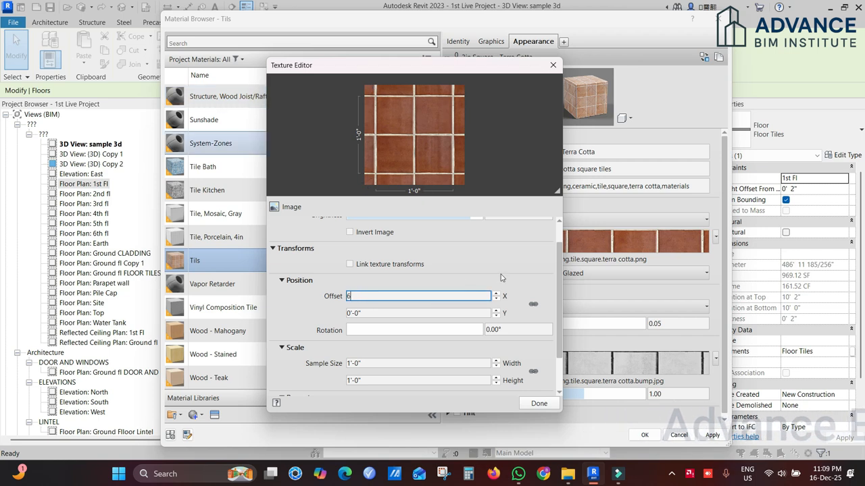
type("6")
key("Return")
double_click(391, 312)
type("1")
left_click(496, 234)
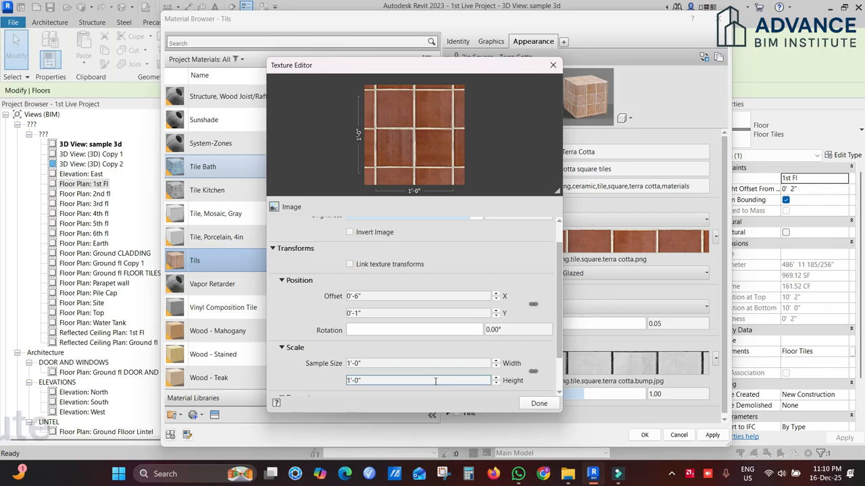
left_click(387, 298)
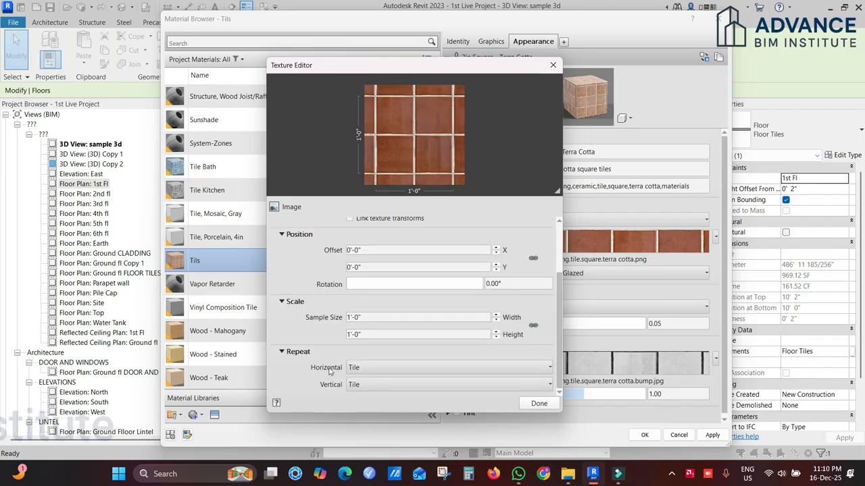
Step: Try the terra cotta image with its horizontal repeat set to None, and apply the changes to the floor type
left_click(385, 369)
left_click(386, 368)
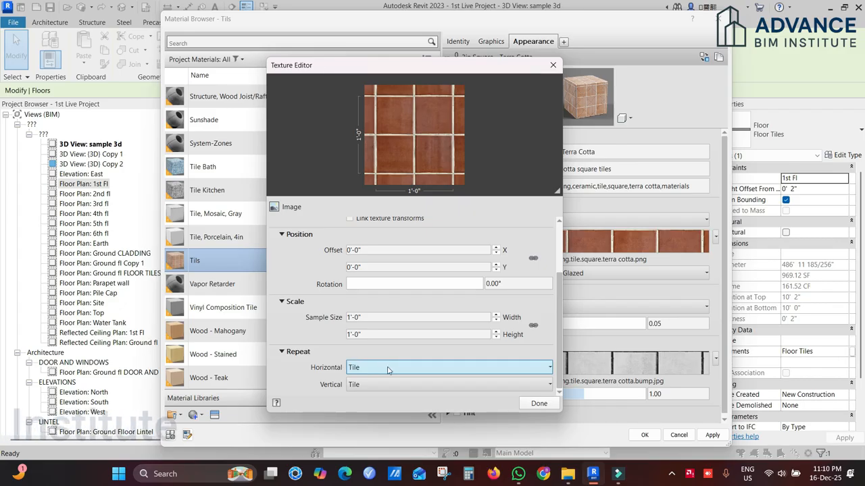
left_click(387, 369)
left_click(486, 379)
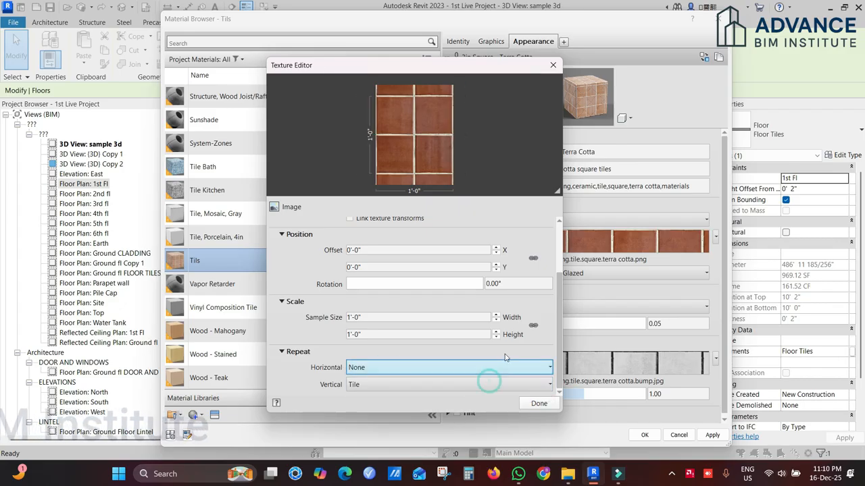
left_click(538, 404)
left_click(646, 436)
left_click(557, 368)
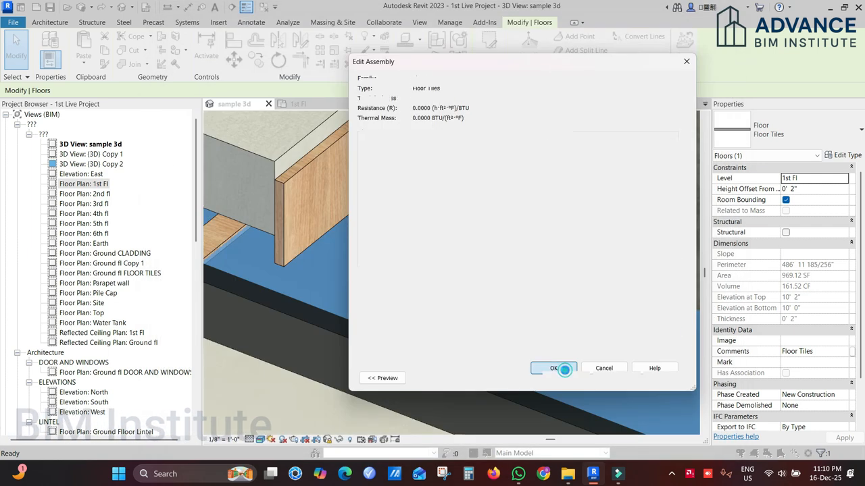
Step: Reopen the floor type's tile material and set the terra cotta image's horizontal repeat back to Tile
left_click(426, 357)
left_click(427, 350)
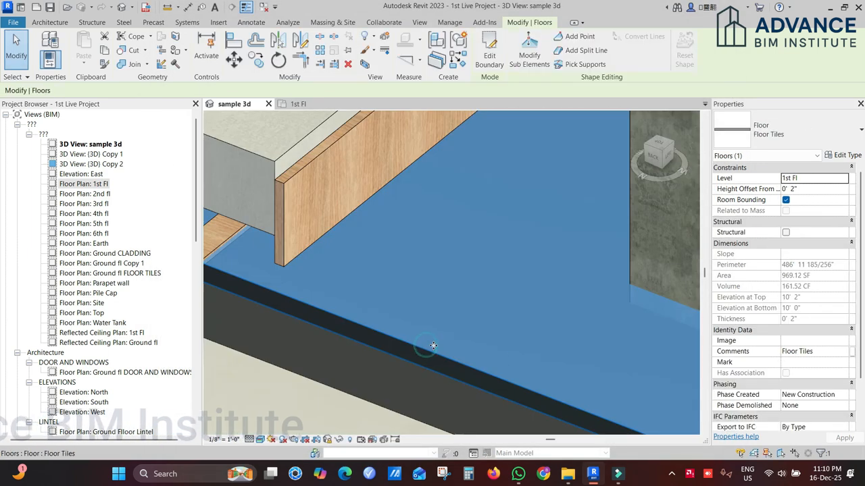
left_click(844, 155)
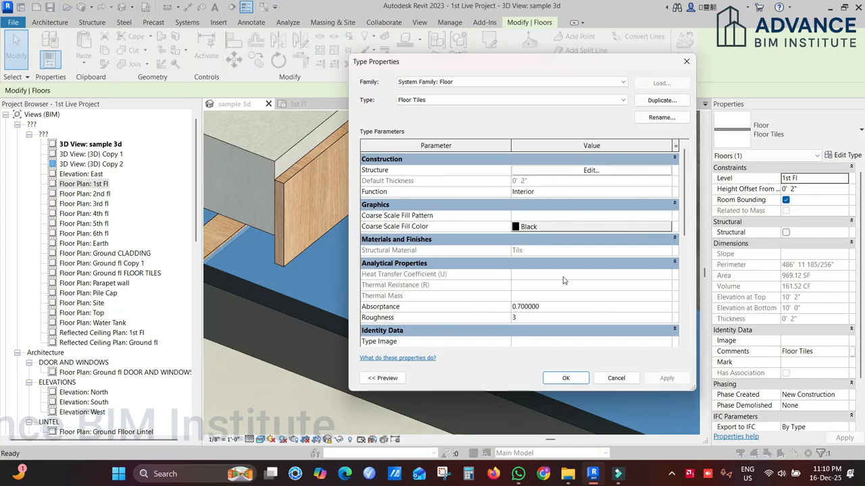
left_click(590, 170)
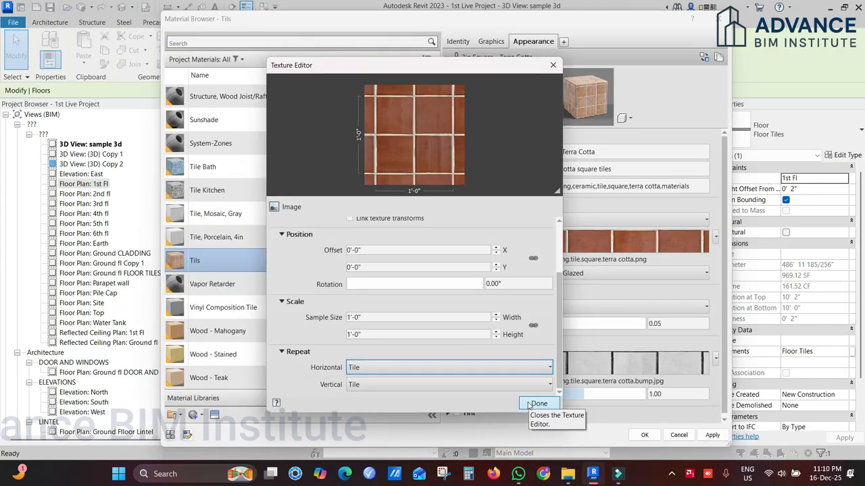
left_click(535, 401)
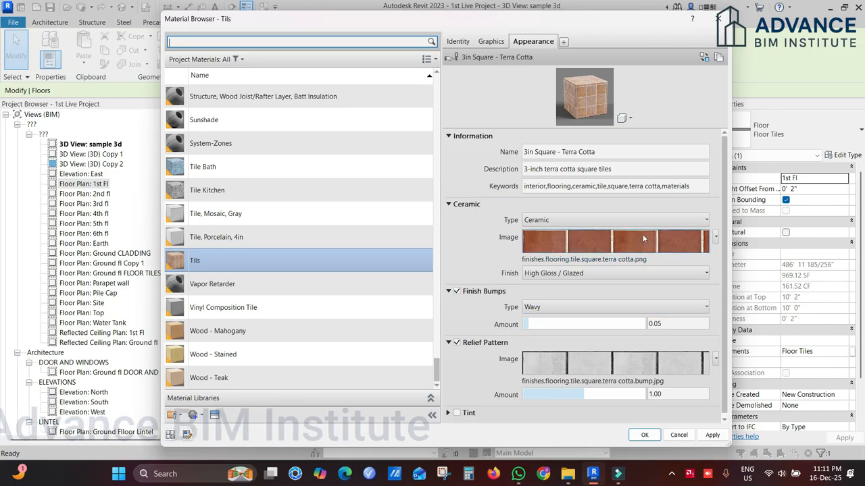
Step: Replace the tile material's ceramic image with Finishes.Masonry Flooring.Slate.1.jpg, browsing the Mats folder as large thumbnails
mouse_move(642, 240)
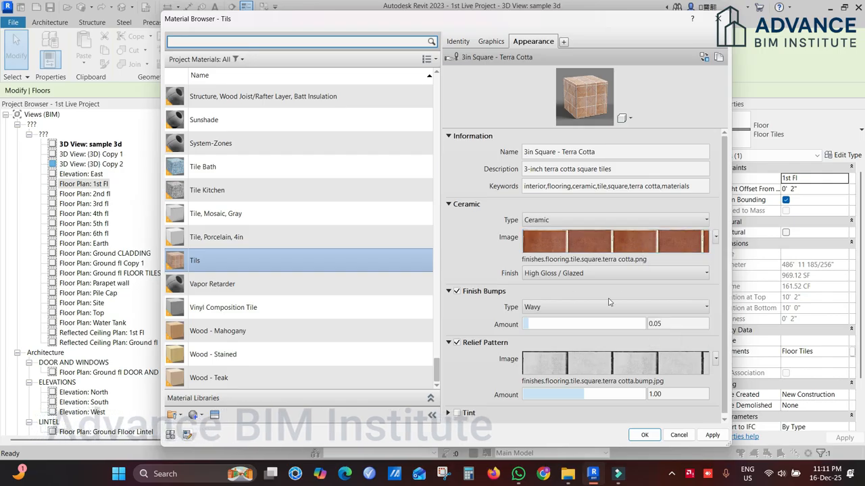
left_click(620, 262)
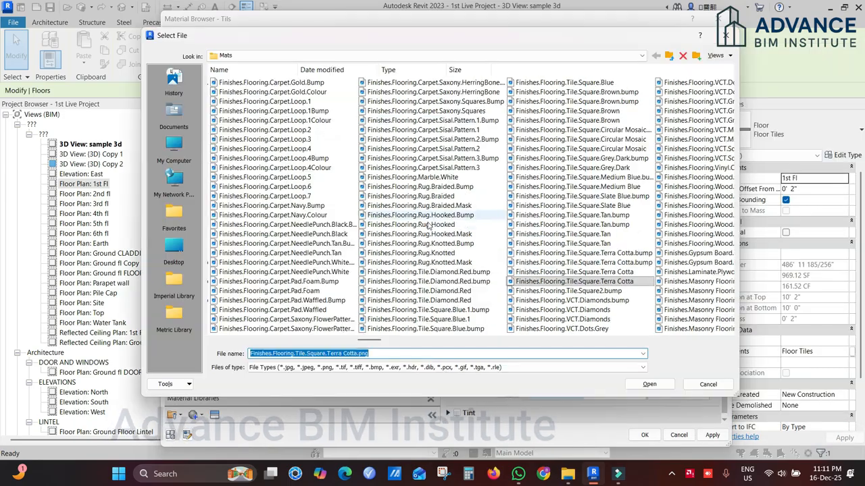
right_click(645, 333)
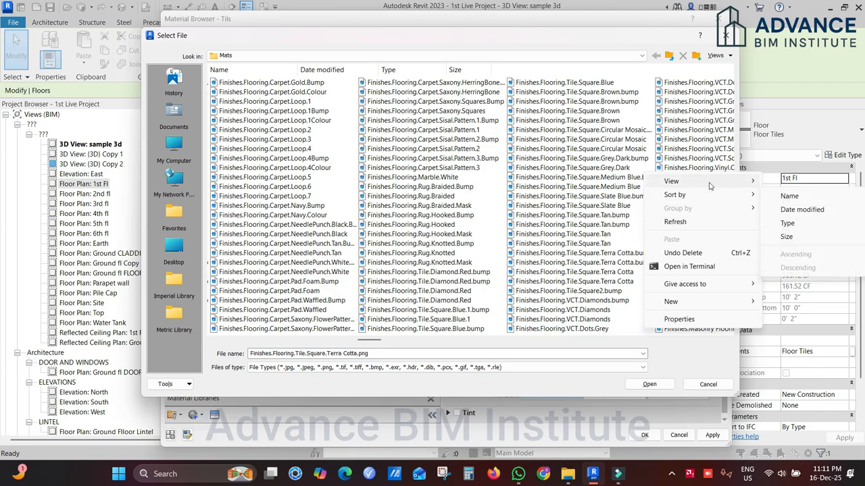
mouse_move(724, 184)
left_click(571, 194)
scroll(529, 203, "down", 3)
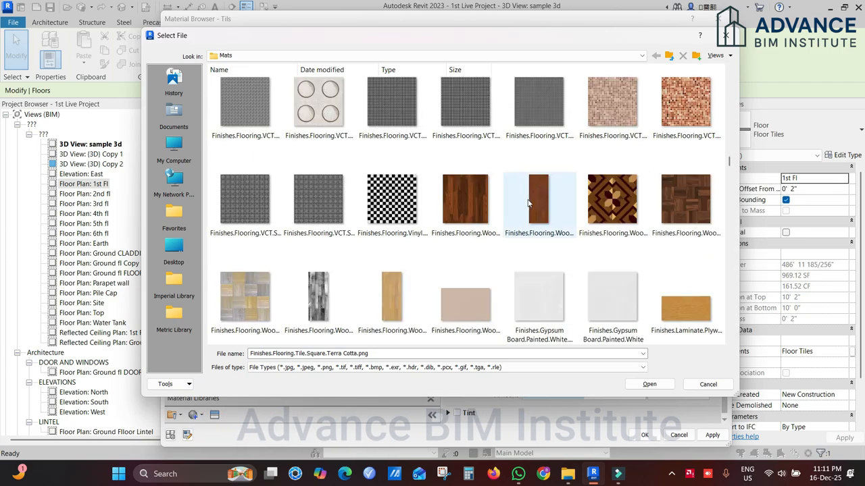
scroll(529, 202, "down", 5)
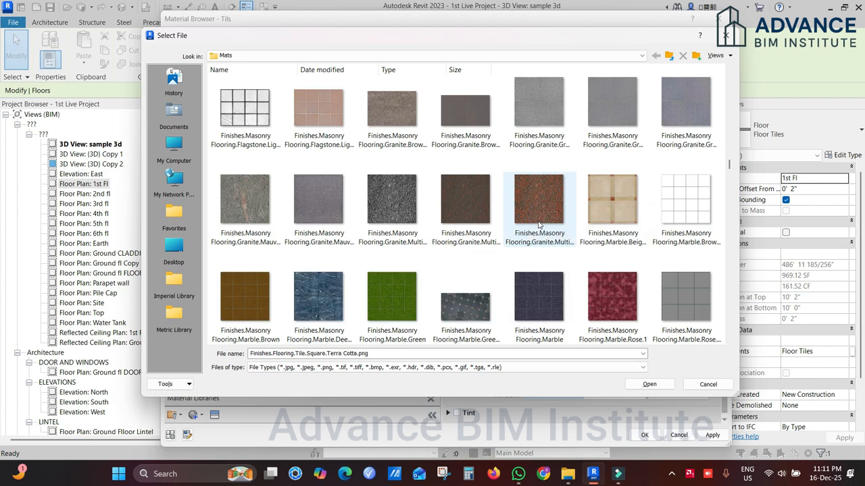
scroll(507, 197, "down", 3)
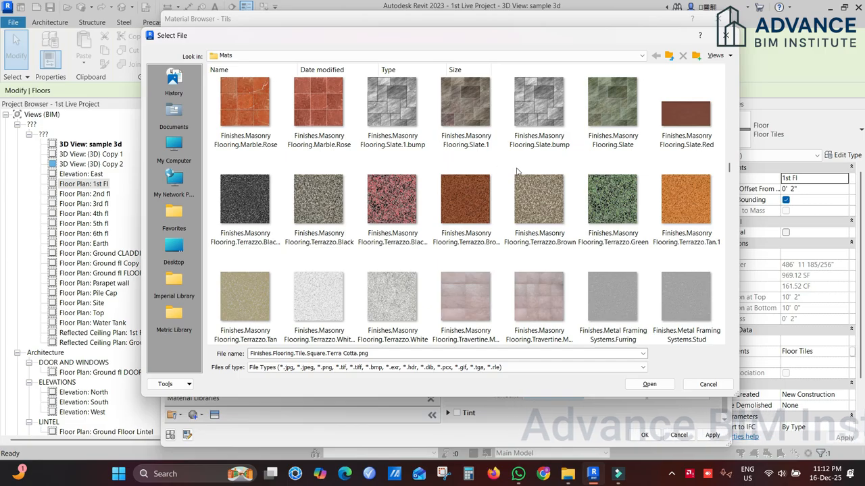
left_click(466, 99)
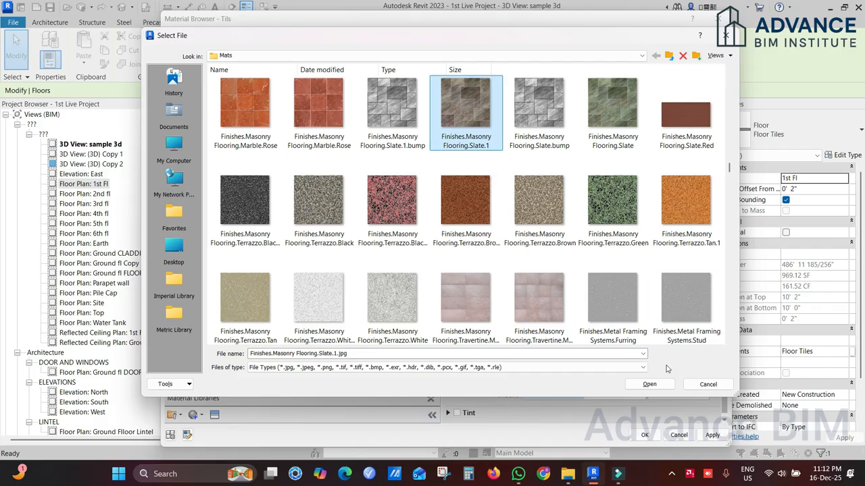
left_click(650, 384)
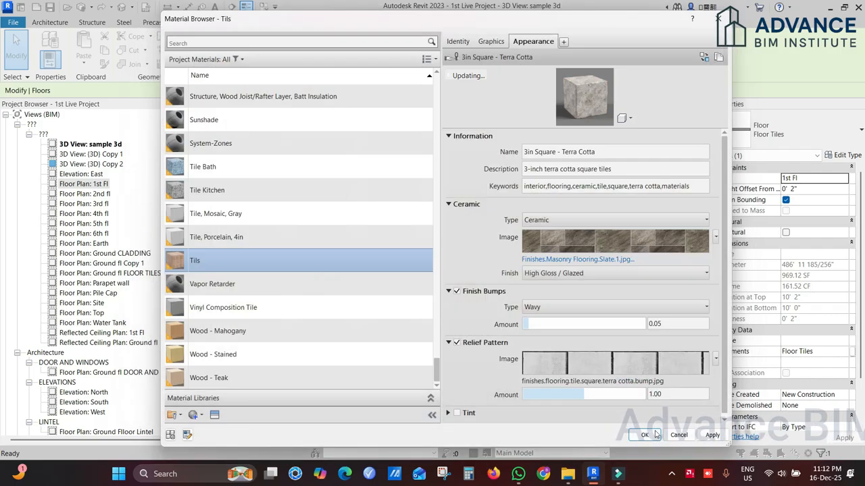
left_click(603, 383)
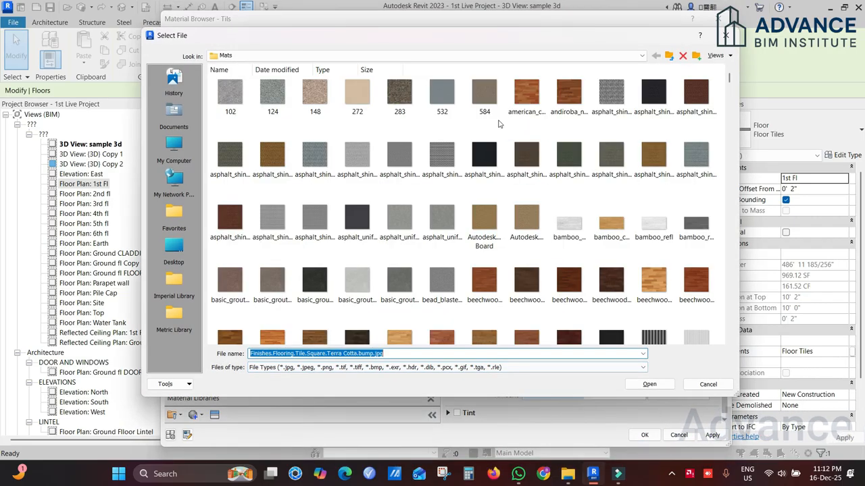
right_click(495, 129)
mouse_move(556, 136)
left_click(639, 151)
scroll(524, 176, "down", 10)
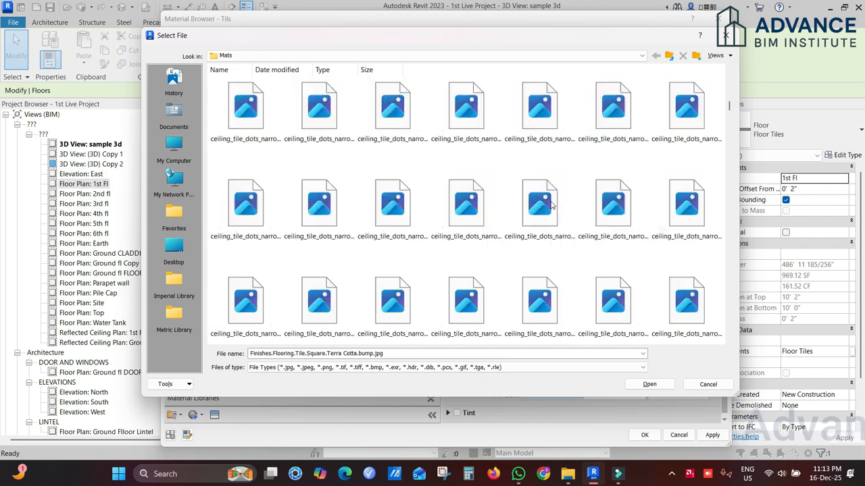
scroll(532, 201, "down", 6)
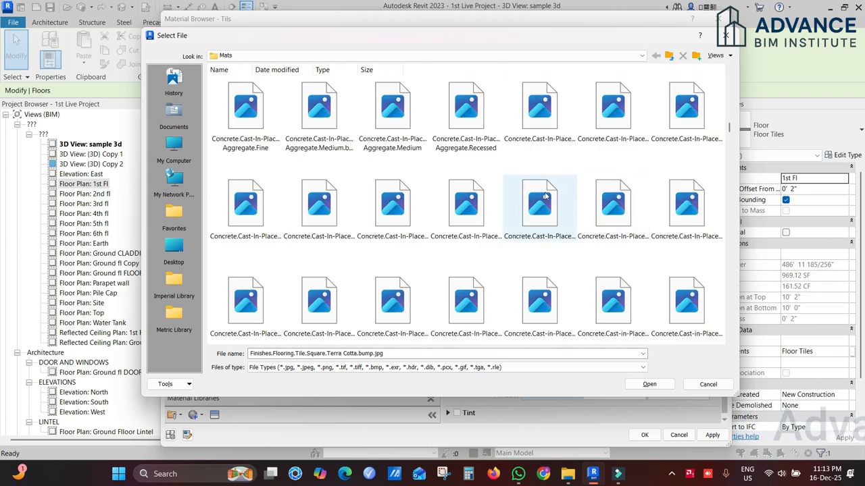
left_click(708, 384)
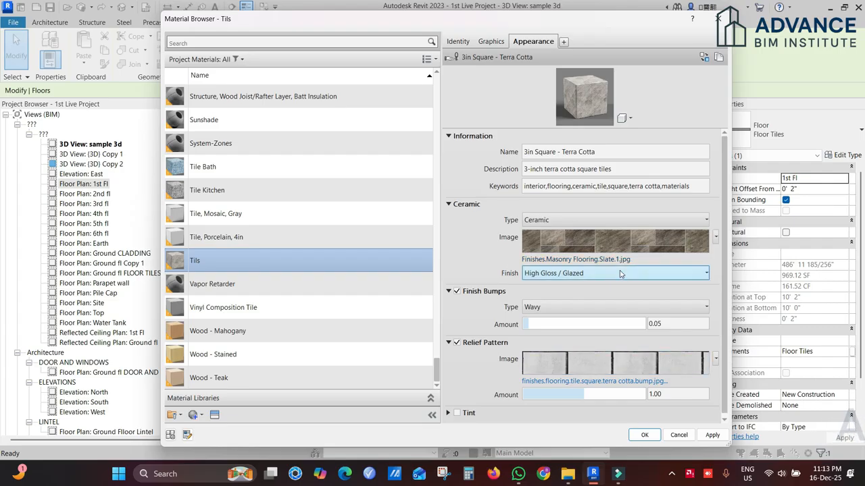
Step: Copy the ceramic image's file name and load Finishes.Masonry Flooring.Slate.1.jpg as the relief pattern image
left_click(611, 259)
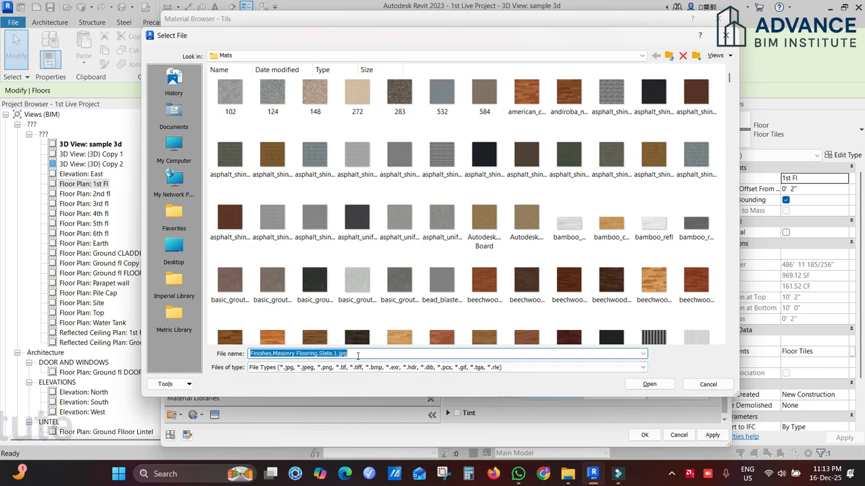
left_click(690, 388)
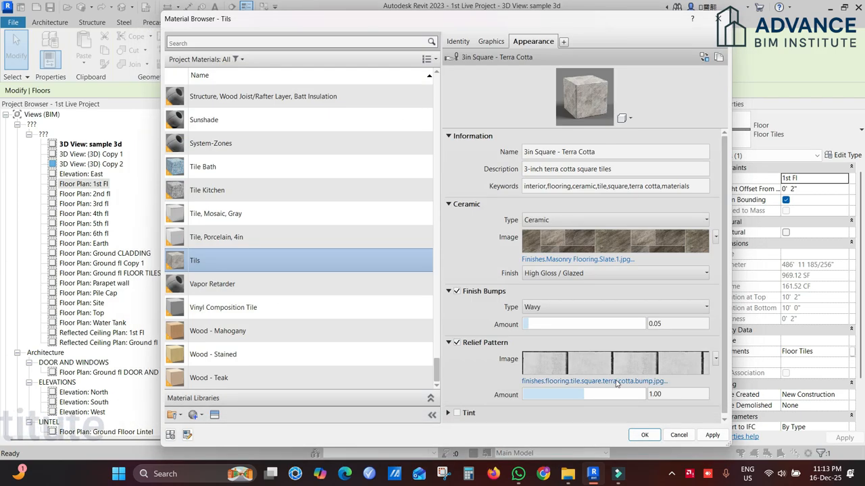
left_click(615, 382)
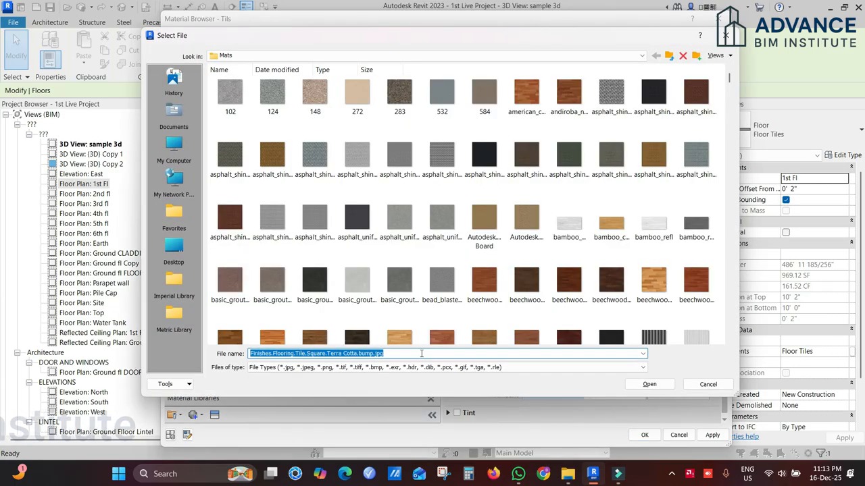
type("Finishes.Masonry Flooring.Slate.1.jpg")
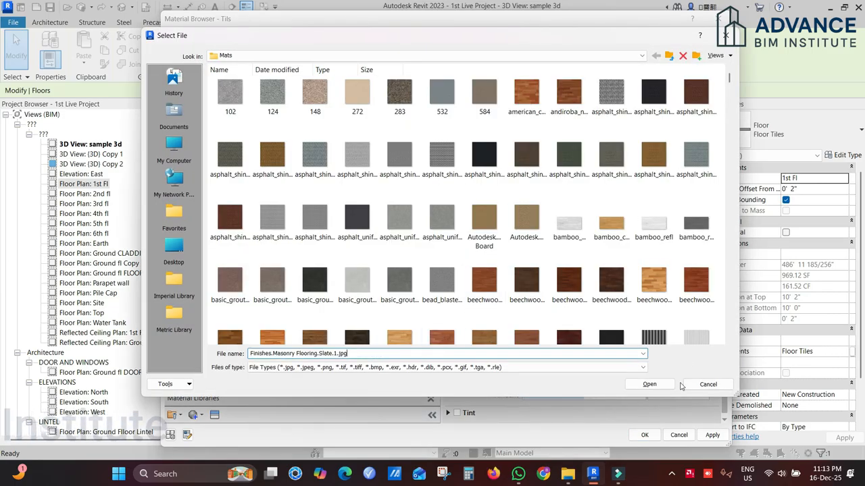
left_click(649, 385)
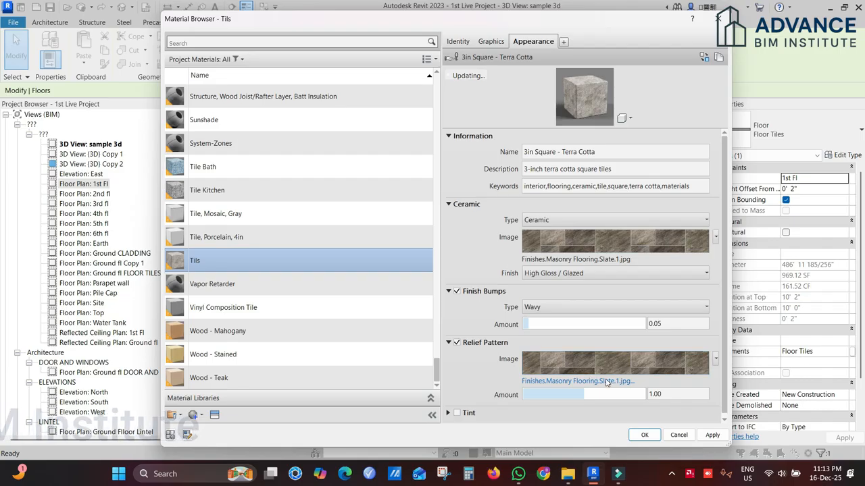
Step: Browse the Mats folder as large thumbnails for a different relief pattern image for the tile material
left_click(612, 382)
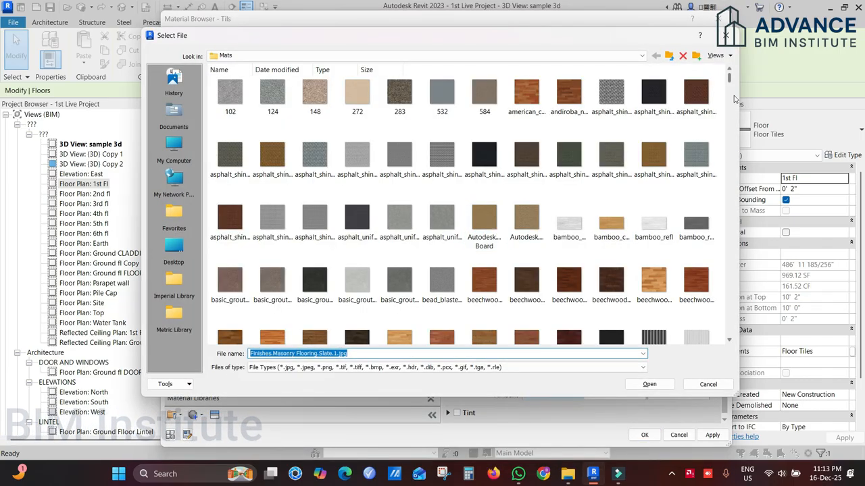
left_click_drag(730, 79, 729, 111)
right_click(565, 140)
scroll(586, 199, "down", 3)
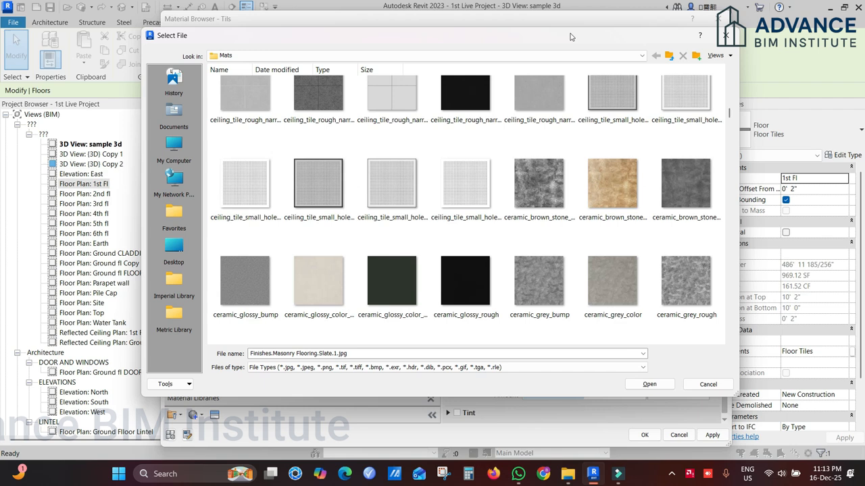
left_click_drag(569, 37, 469, 39)
scroll(487, 203, "down", 15)
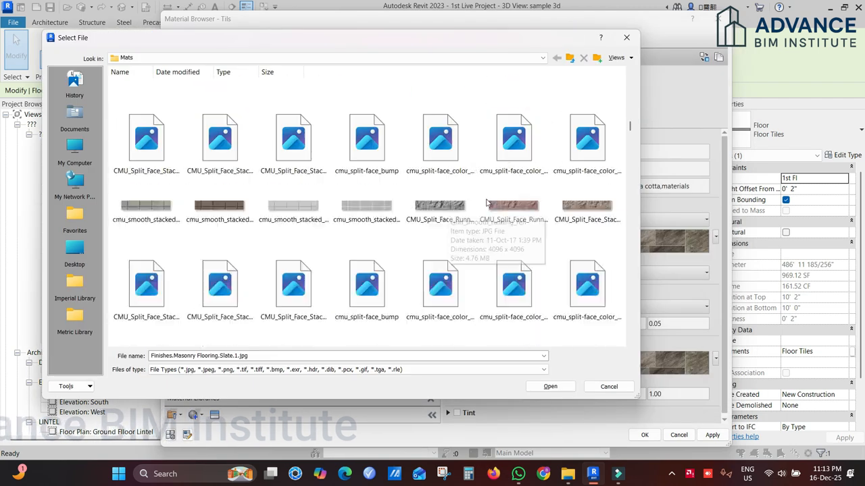
Step: Show the Mats files as a list and reload Finishes.Masonry Flooring.Slate.1.jpg as the relief pattern image
right_click(435, 332)
mouse_move(515, 215)
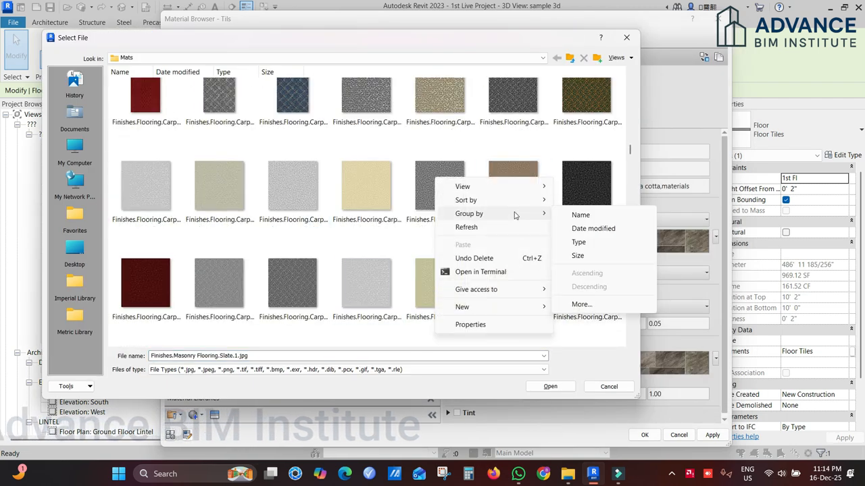
mouse_move(493, 186)
left_click(577, 241)
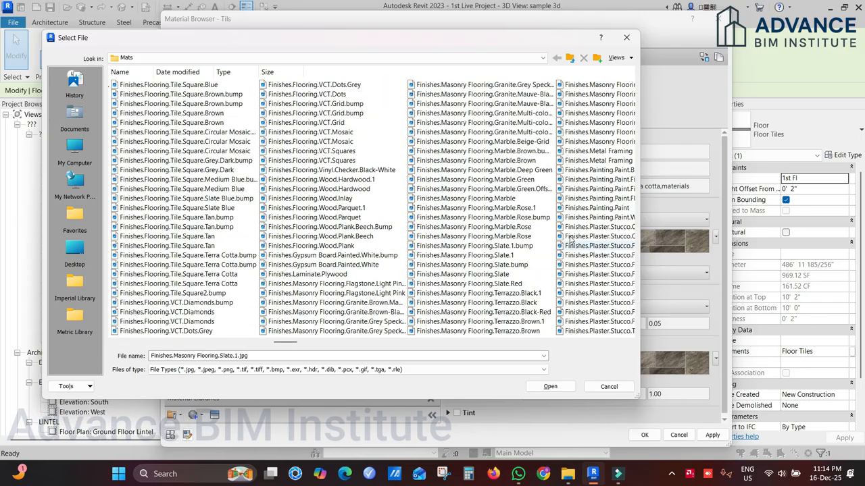
left_click(304, 354)
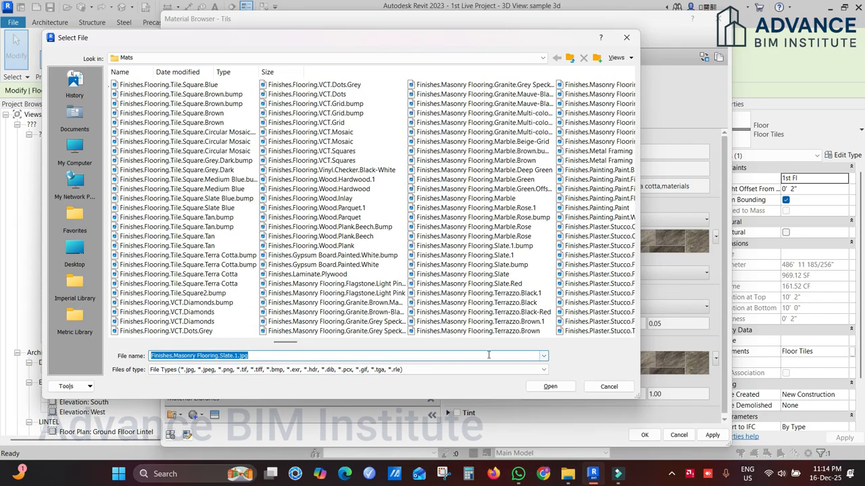
left_click(286, 352)
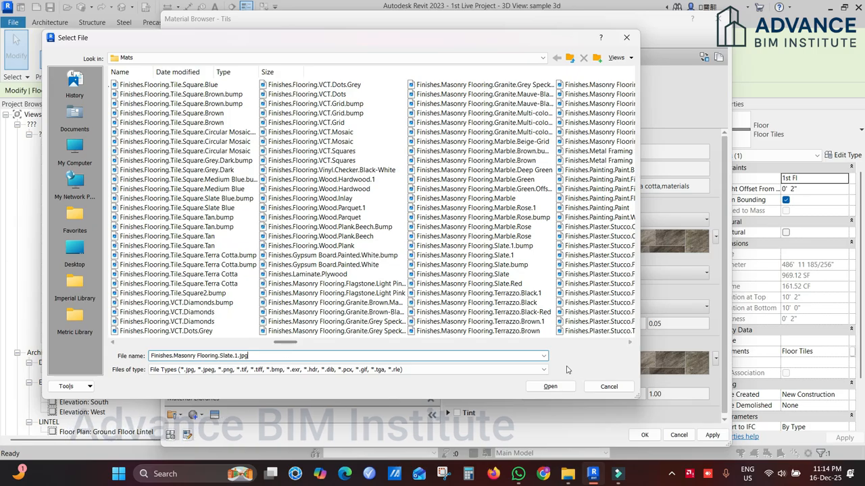
left_click(550, 386)
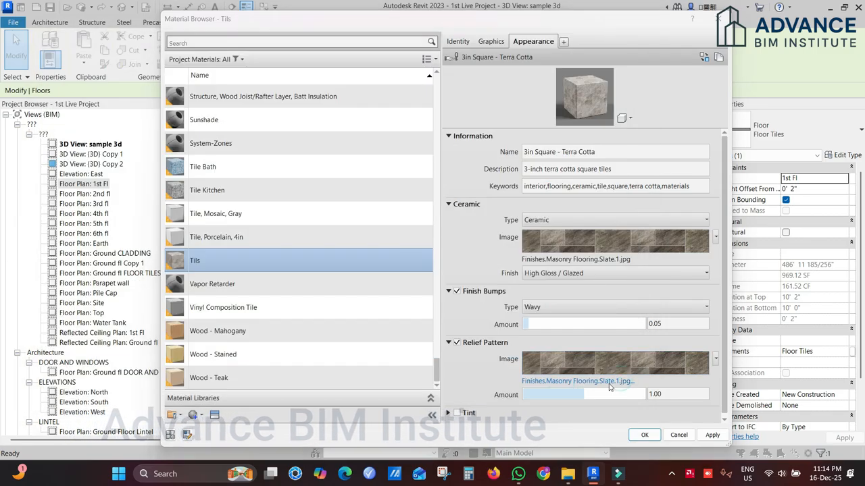
Step: Reopen the relief pattern's file selection and preview the Finishes.Masonry Flooring.Slate.1.bump image at full size
left_click(620, 382)
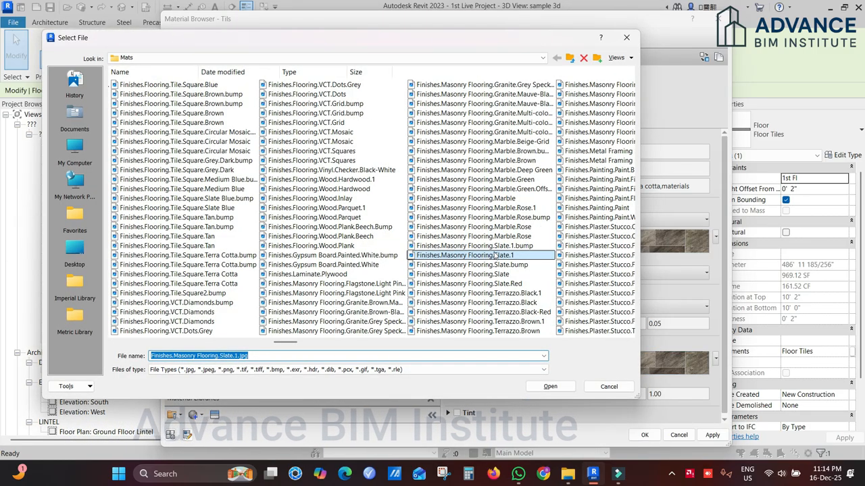
left_click(497, 247)
left_click(501, 256)
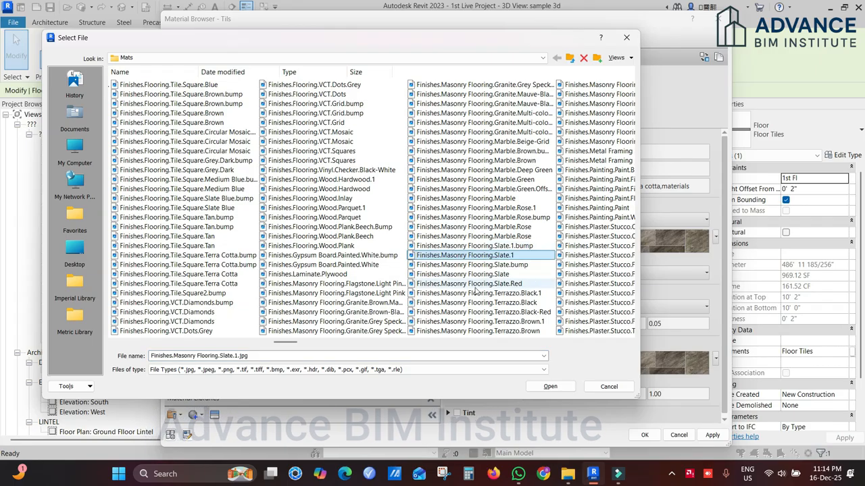
left_click(526, 247)
right_click(526, 247)
left_click(561, 35)
left_click(743, 115)
Step: Preview Finishes.Masonry Flooring.Slate.bump.jpg and load it as the relief pattern image
left_click(520, 265)
right_click(521, 264)
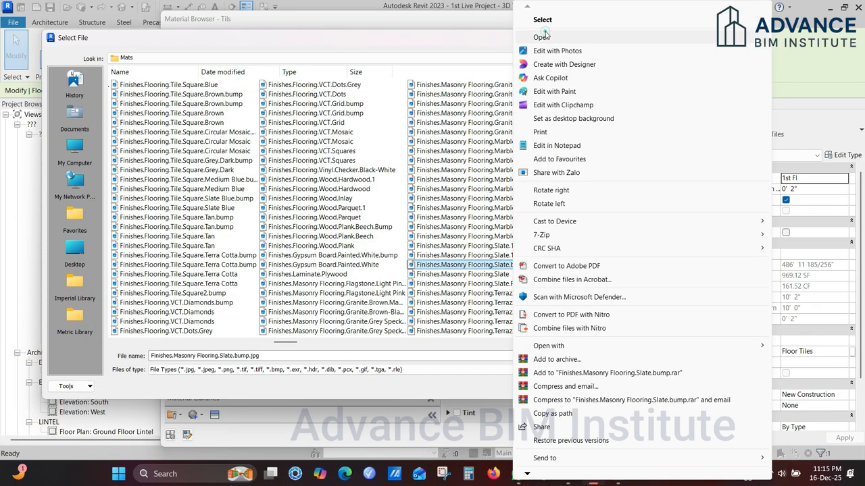
left_click(544, 36)
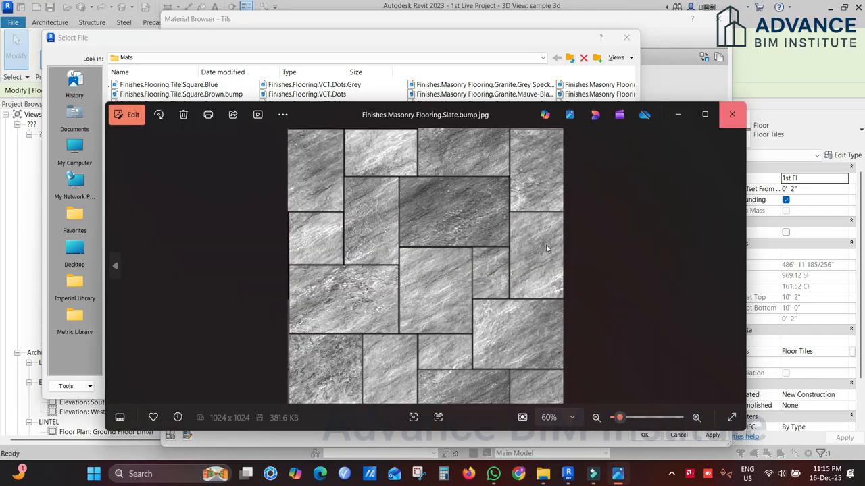
left_click(732, 115)
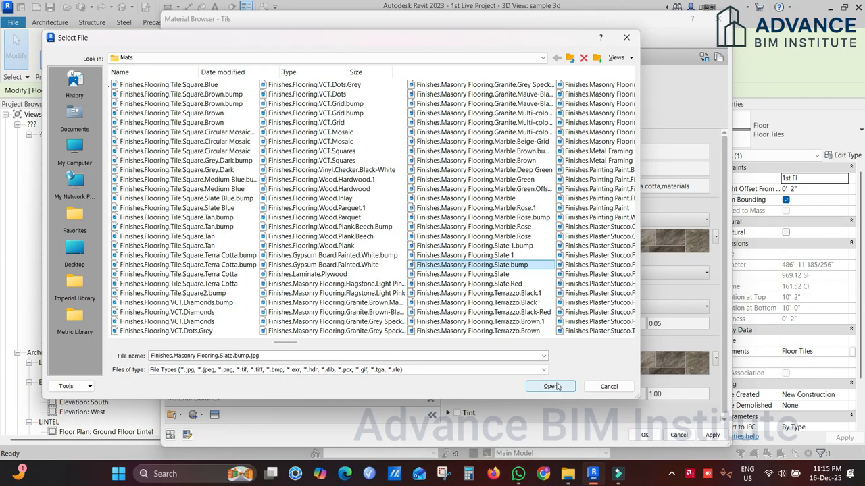
left_click(552, 386)
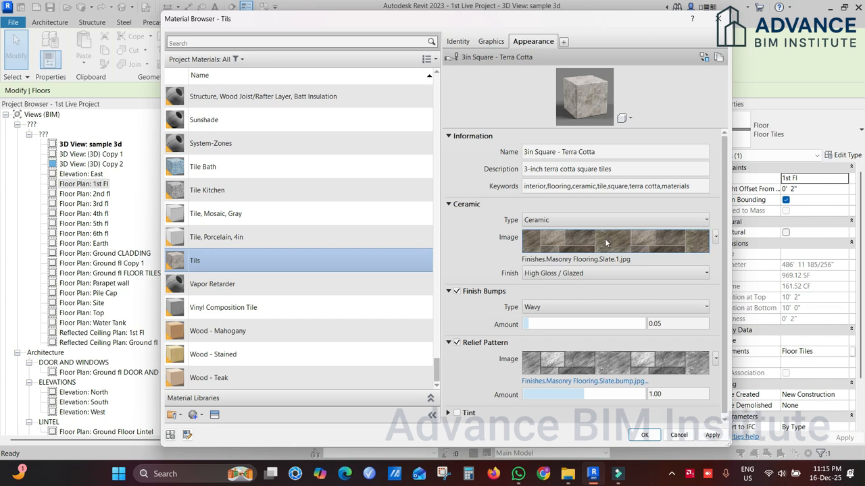
Step: Compare the texture rotation and sample size of the ceramic image with those of the relief pattern
left_click(606, 243)
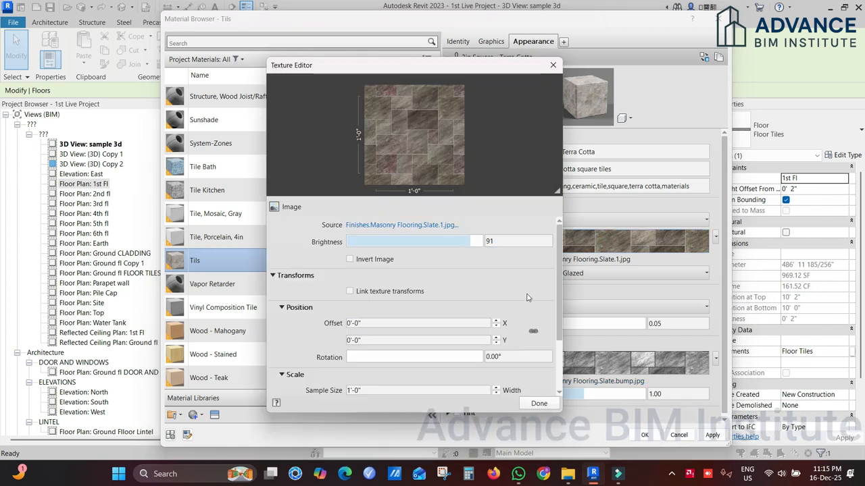
scroll(534, 293, "down", 2)
left_click(544, 403)
left_click(622, 366)
scroll(482, 286, "down", 2)
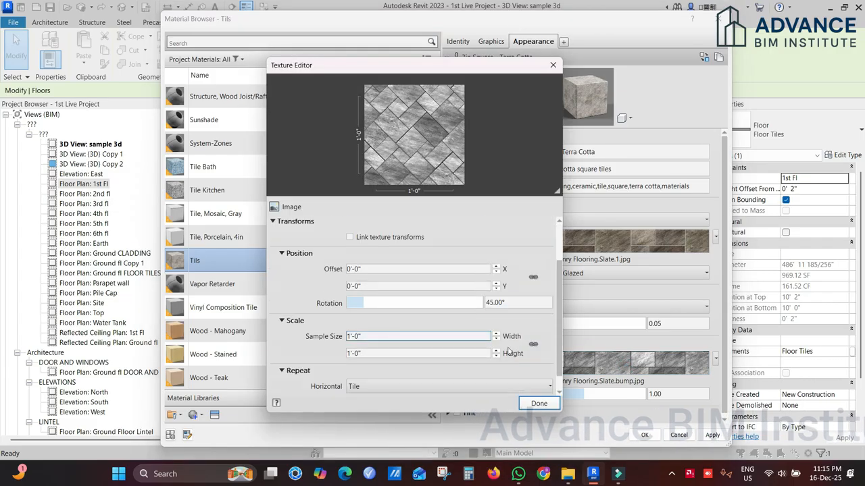
left_click(539, 404)
Step: Apply the material changes to the floor type and inspect the slate tiles and relief in the 3D view
left_click(644, 435)
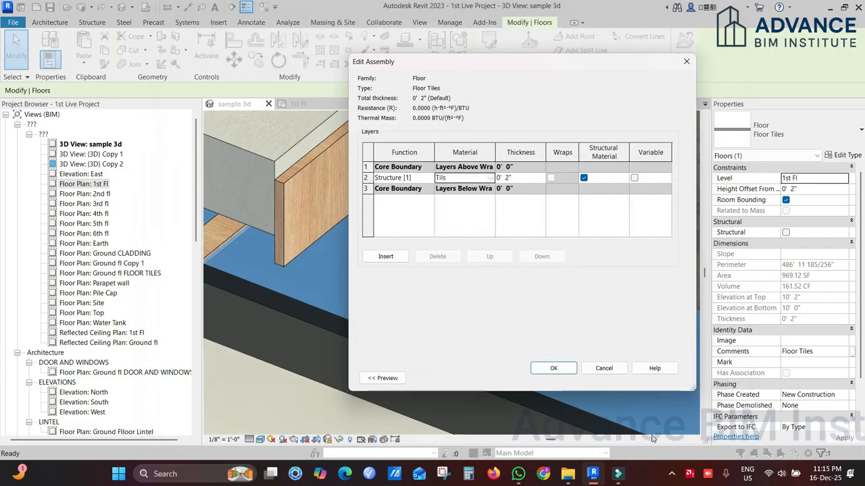
left_click(553, 369)
left_click(522, 245)
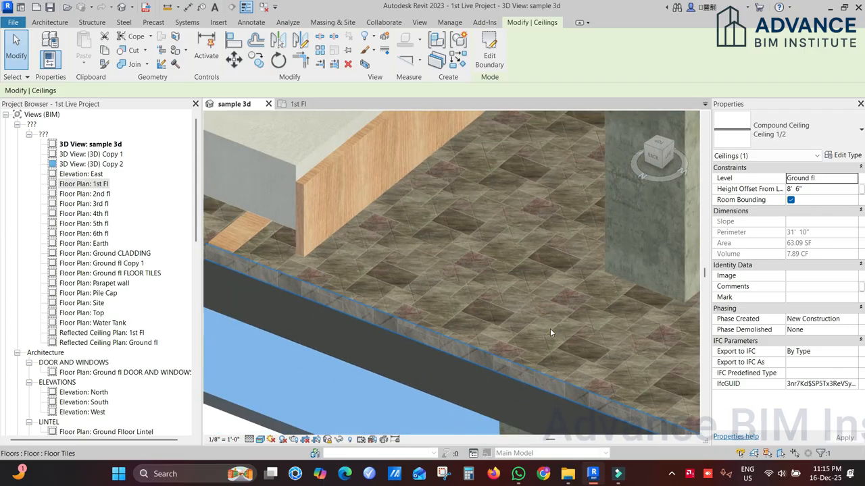
scroll(550, 328, "up", 2)
scroll(465, 283, "down", 1)
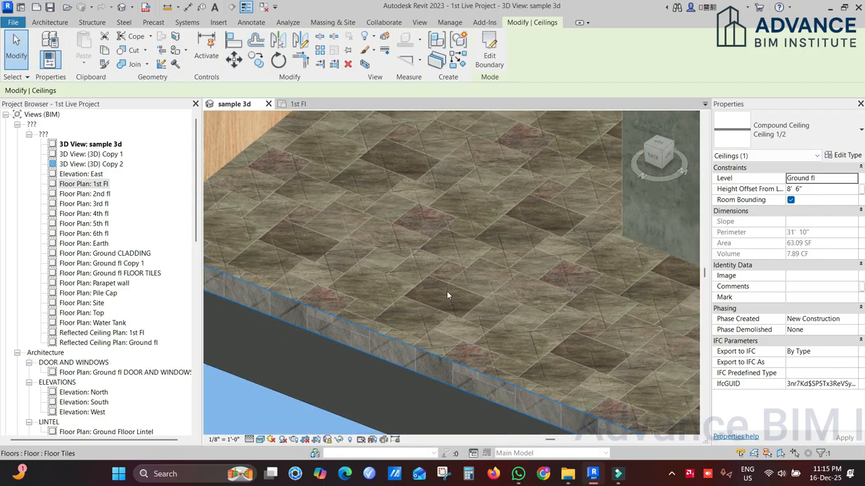
scroll(504, 249, "up", 1)
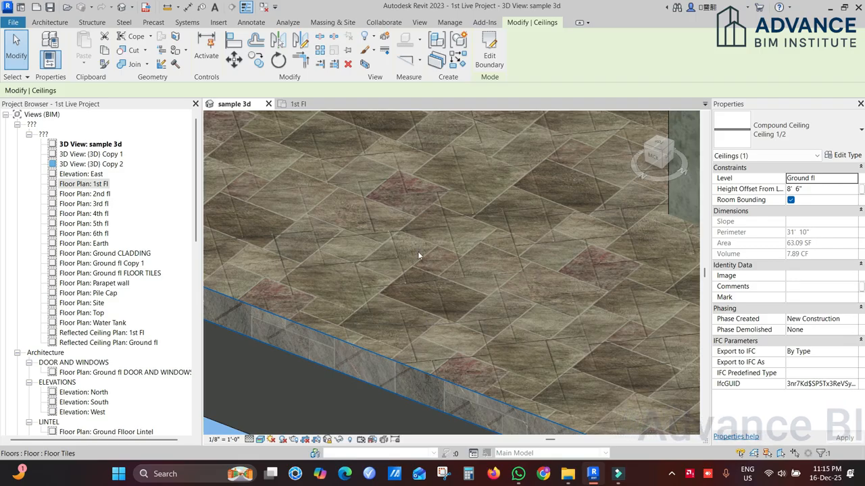
Step: Set the relief pattern's rotation to match the ceramic image's 0° rotation, and apply the changes to the floor type
left_click(359, 345)
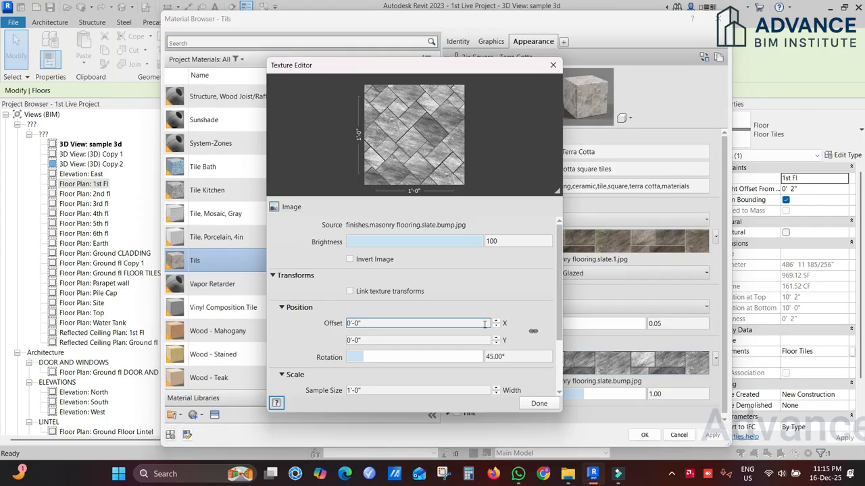
double_click(519, 356)
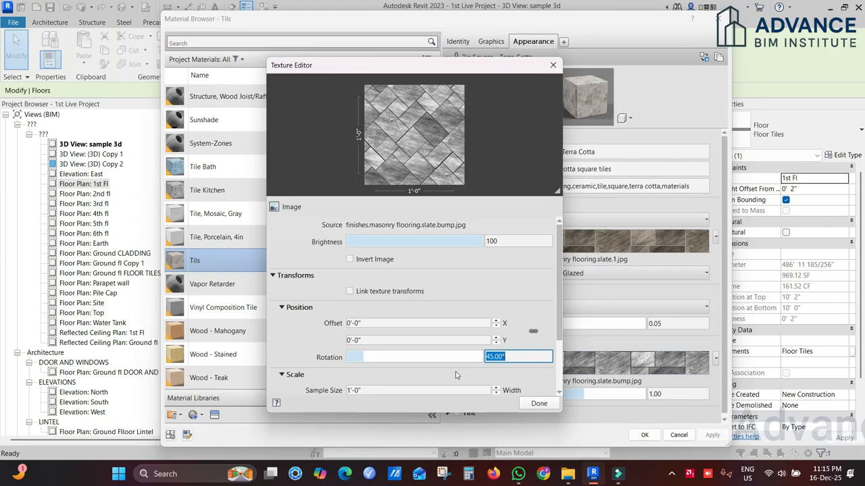
left_click(540, 404)
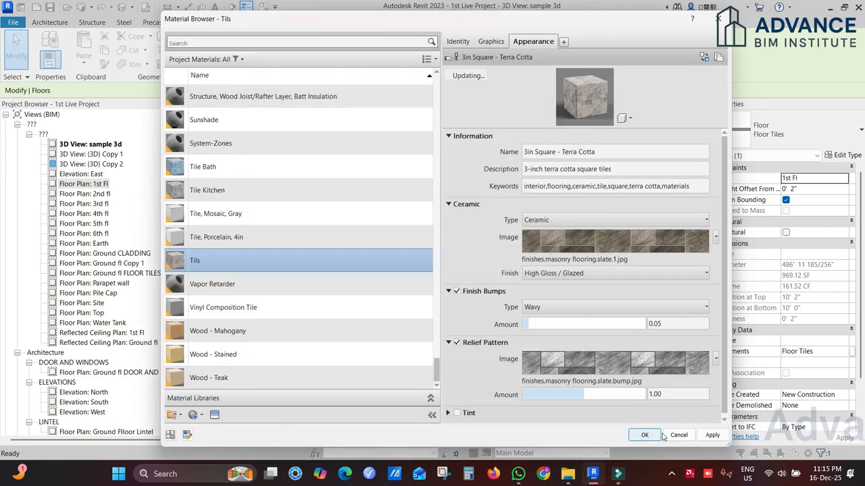
left_click(642, 434)
left_click(554, 369)
left_click(558, 375)
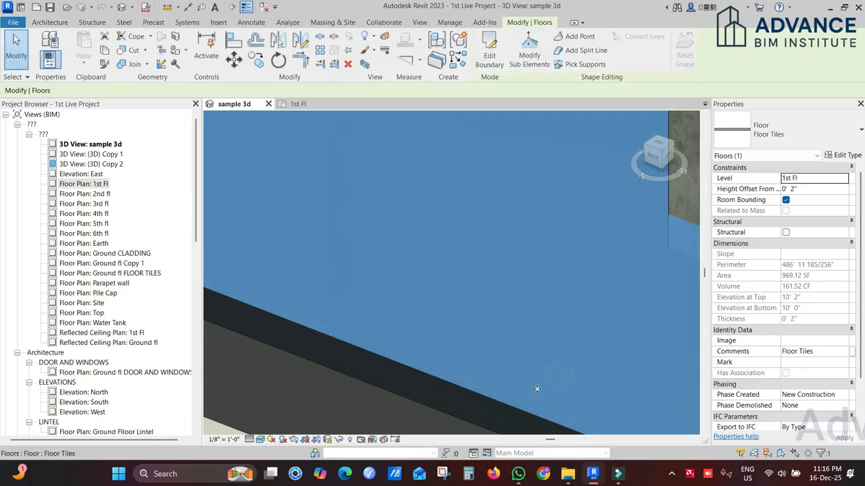
Step: Inspect how the relief joints line up with the slate tile texture on the floor
left_click(368, 352)
scroll(406, 334, "down", 3)
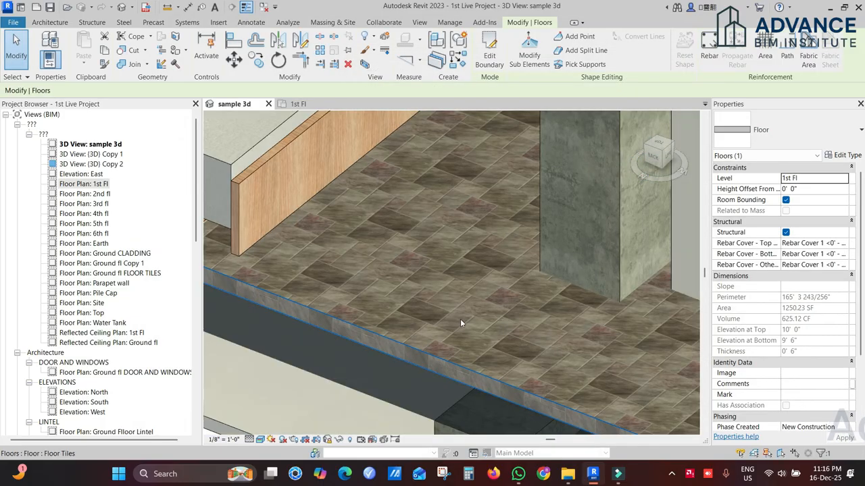
scroll(461, 316, "up", 2)
scroll(454, 308, "up", 3)
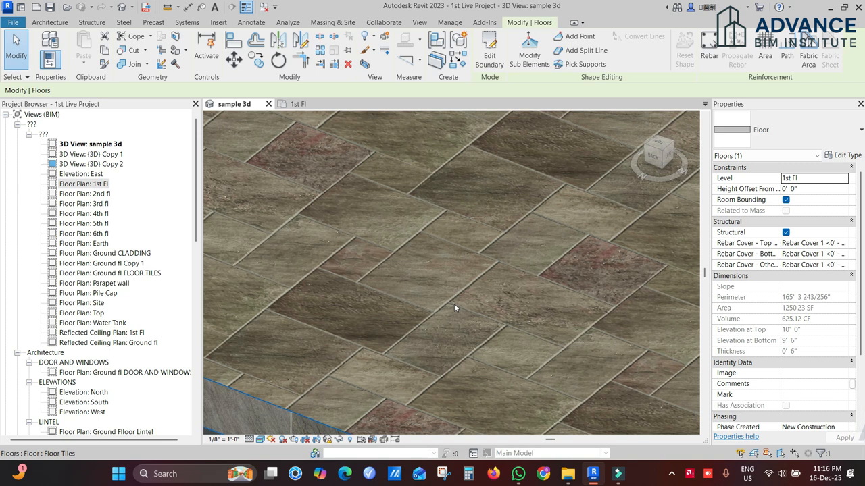
scroll(456, 306, "down", 4)
middle_click_drag(432, 326, 408, 309)
scroll(412, 307, "up", 3)
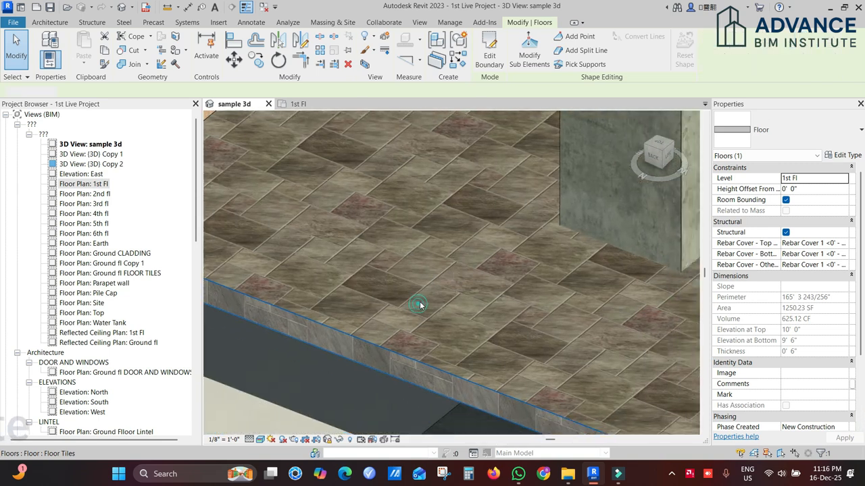
Step: Reopen the floor type's tile material and check the ceramic image's sample size
left_click(413, 306)
left_click(842, 155)
left_click(585, 170)
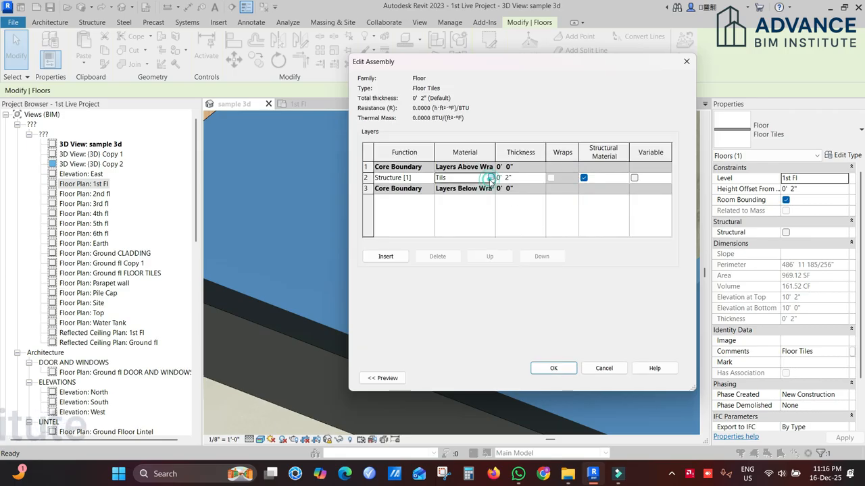
left_click(490, 178)
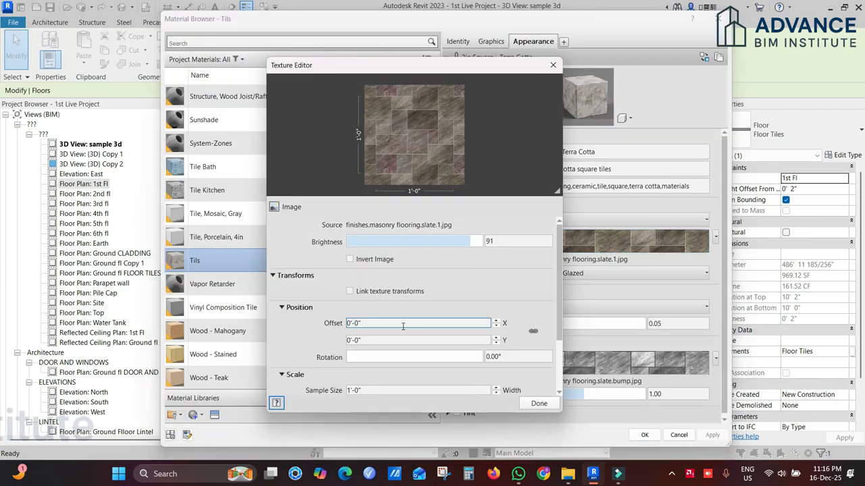
scroll(405, 324, "down", 3)
left_click(403, 353)
left_click(402, 334)
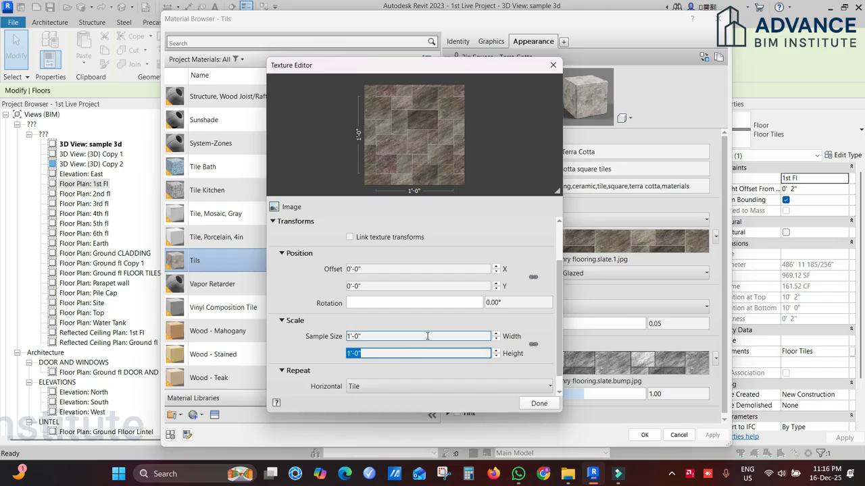
left_click(552, 65)
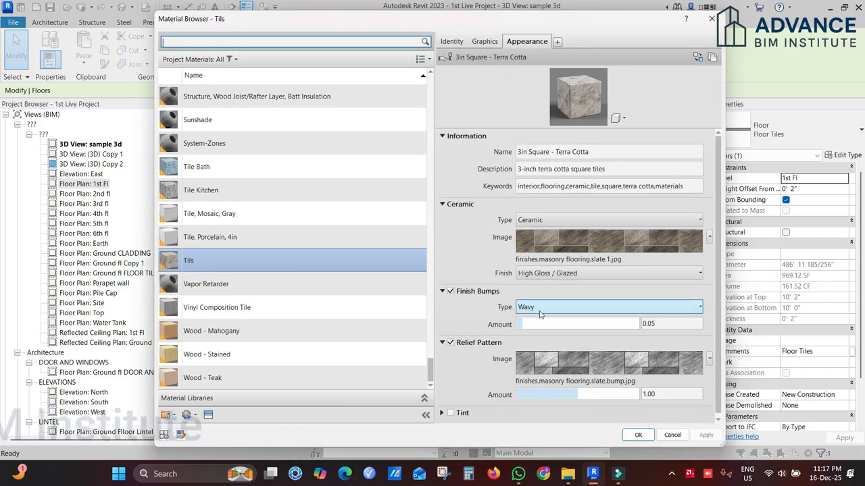
Step: Set the tile material's finish bumps to Custom with the Brick_Non_Uniform_Running_bump.png image
left_click(579, 307)
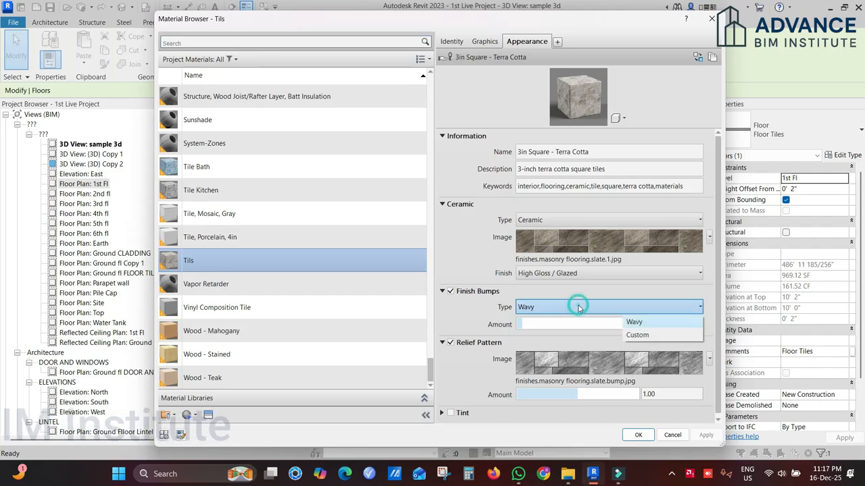
left_click(637, 335)
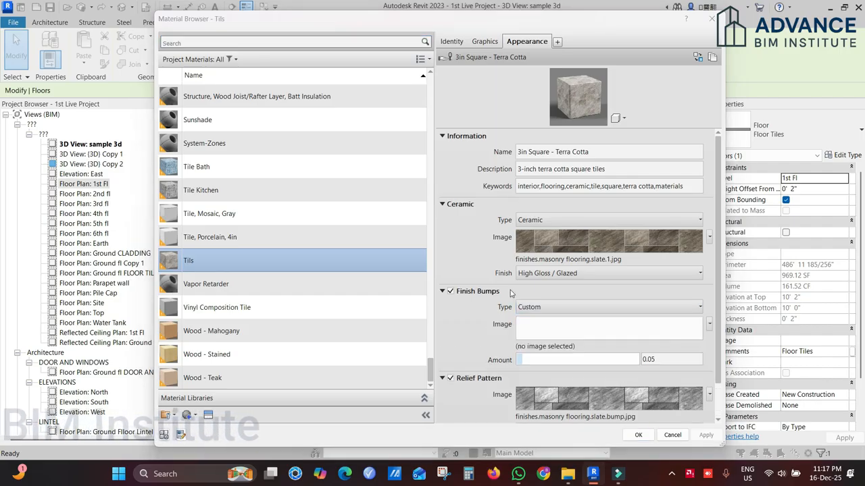
left_click(608, 331)
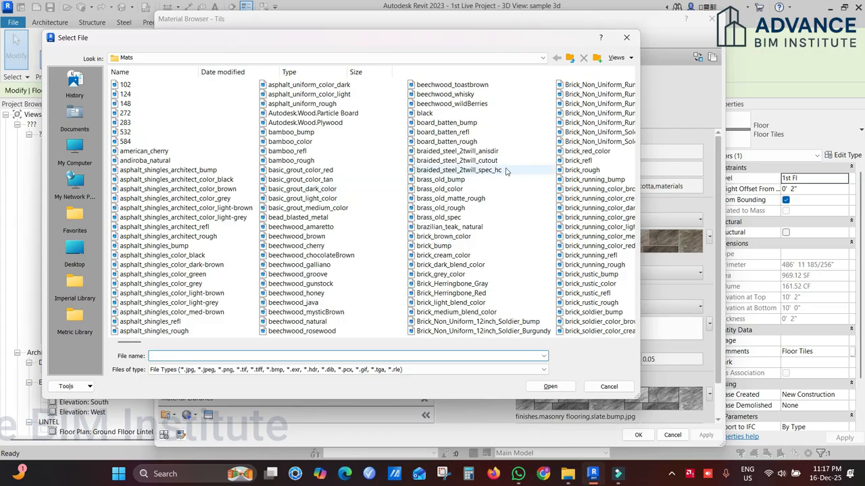
right_click(515, 195)
left_click(676, 210)
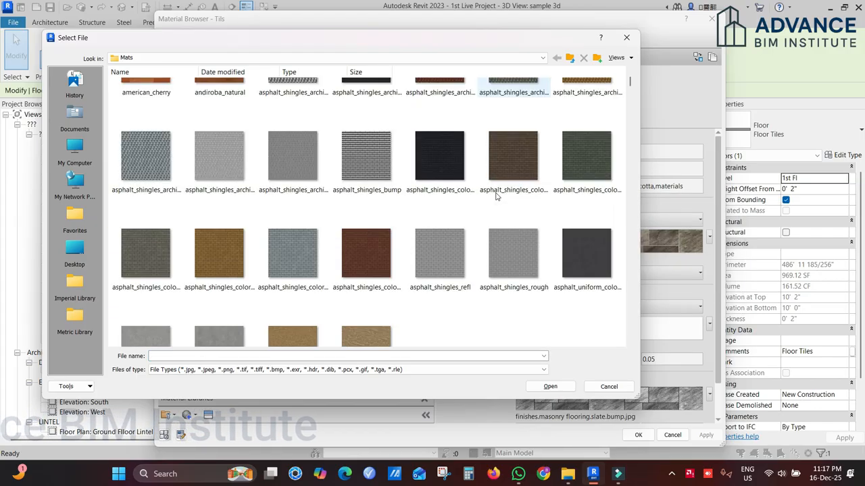
scroll(497, 216, "down", 10)
scroll(520, 183, "down", 3)
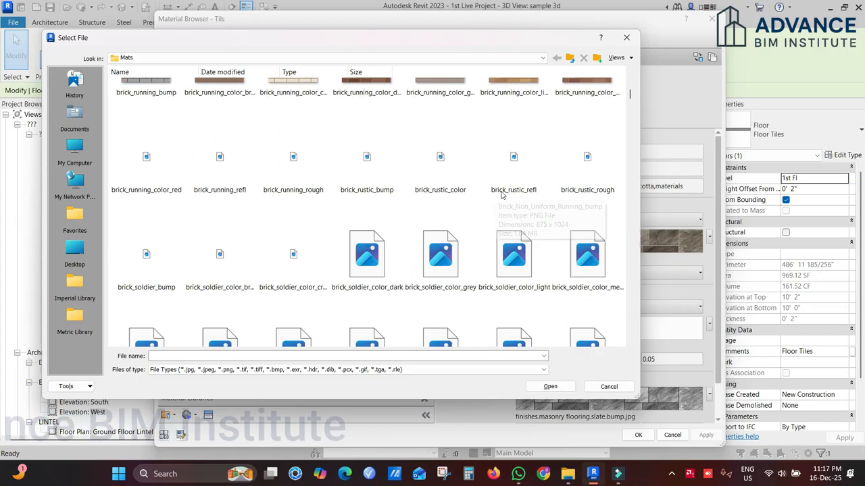
scroll(511, 185, "up", 5)
left_click(513, 306)
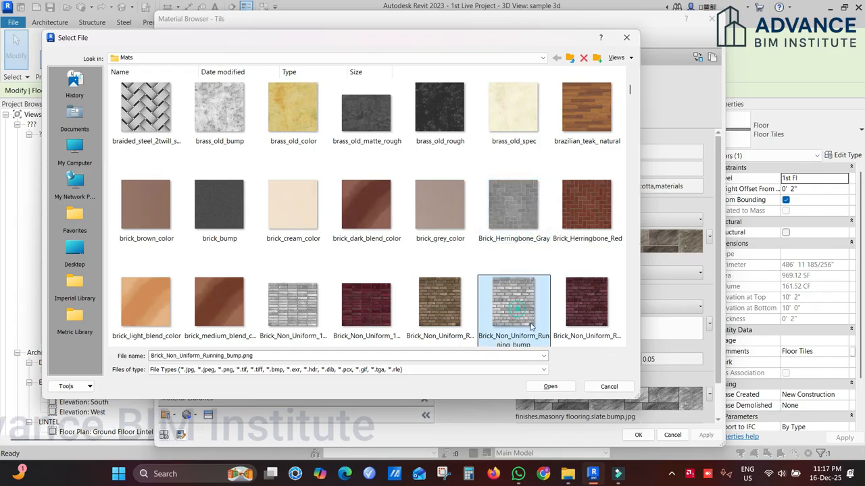
left_click(549, 386)
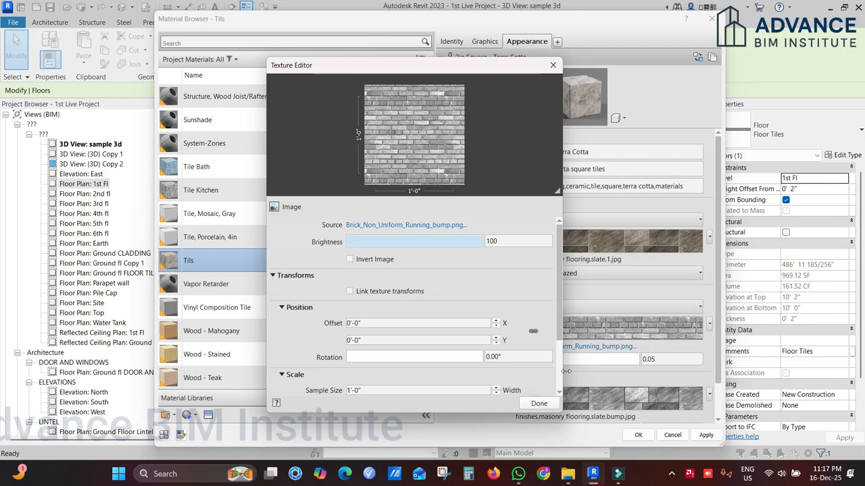
left_click(539, 404)
left_click(637, 436)
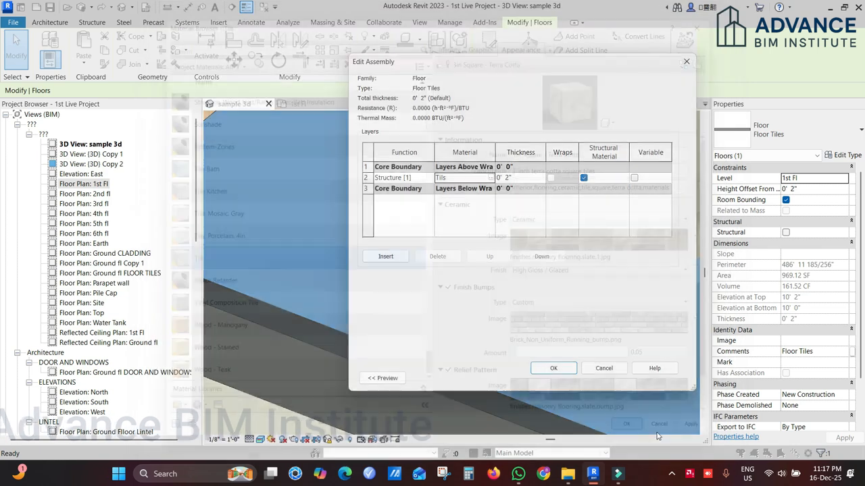
Step: Close the floor type's settings and inspect the custom finish bumps on the floor tiles in the 3D view
left_click(604, 368)
left_click(567, 378)
left_click(566, 379)
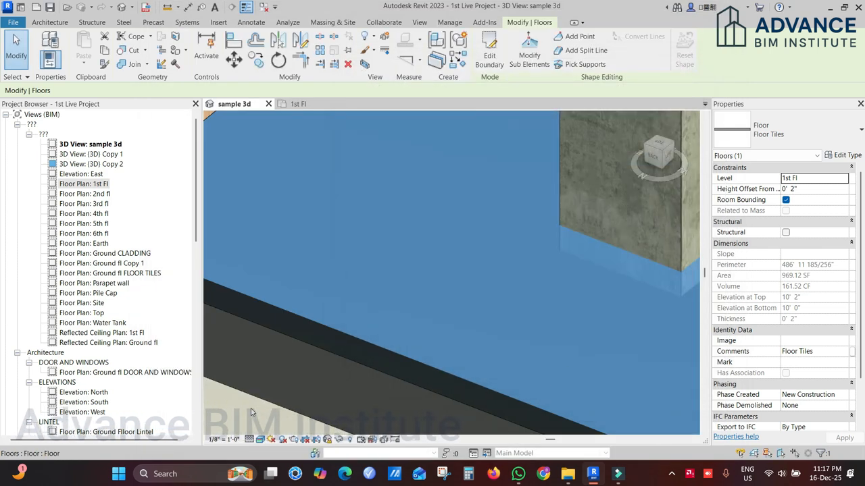
left_click(354, 358)
scroll(414, 331, "up", 5)
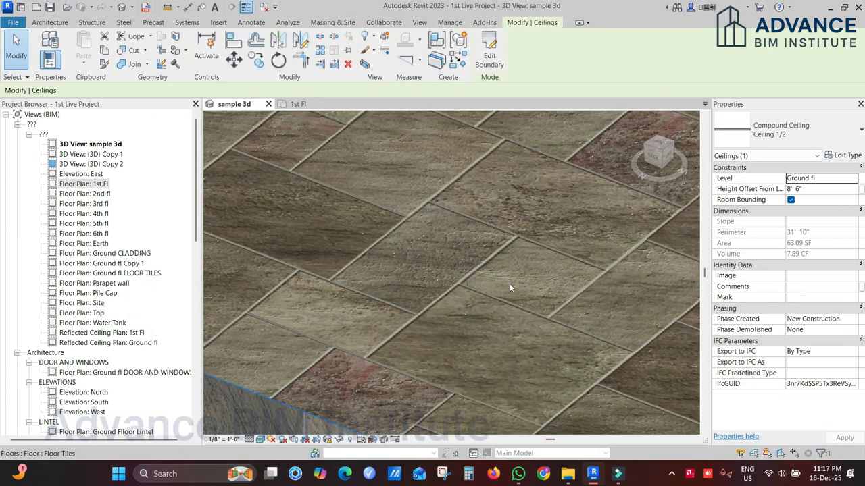
scroll(454, 337, "down", 3)
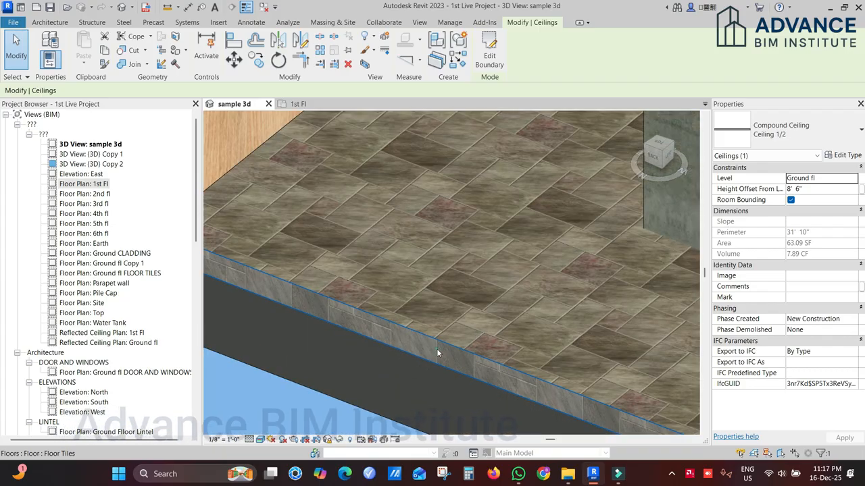
Step: Reopen the floor type's tile material and set the finish bump image's sample size to 0'-11-3/4" in width and height
left_click(448, 349)
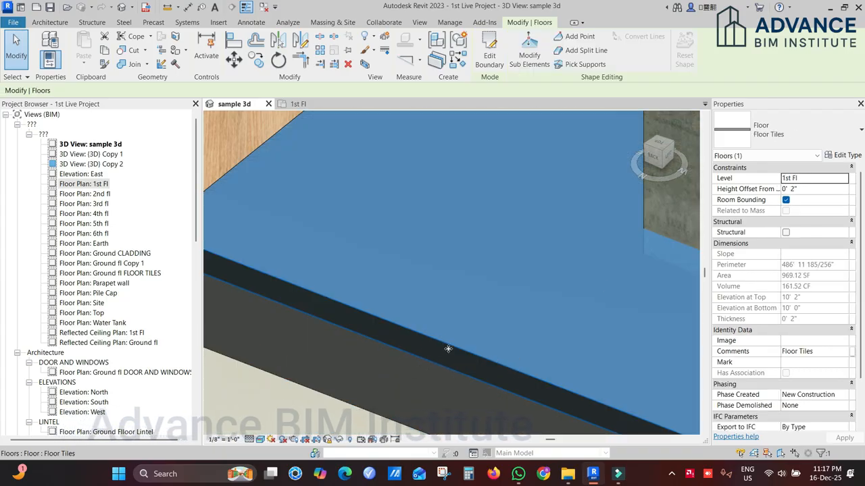
left_click(844, 156)
left_click(611, 174)
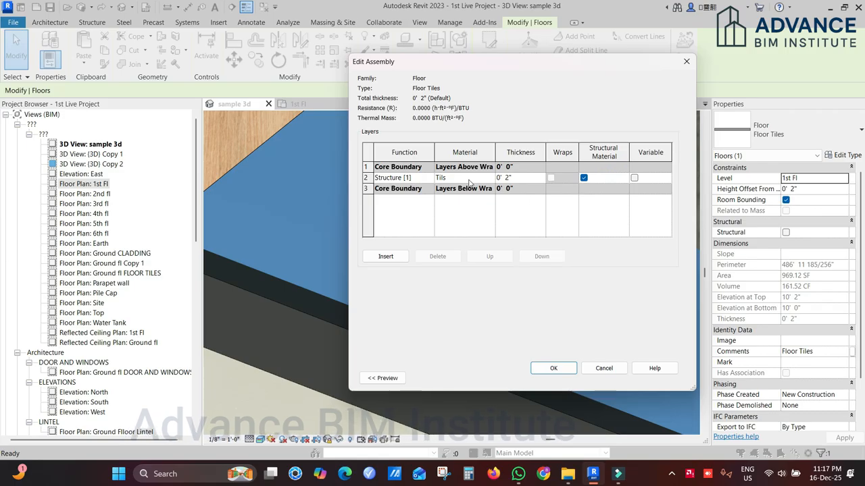
left_click(487, 177)
left_click(489, 178)
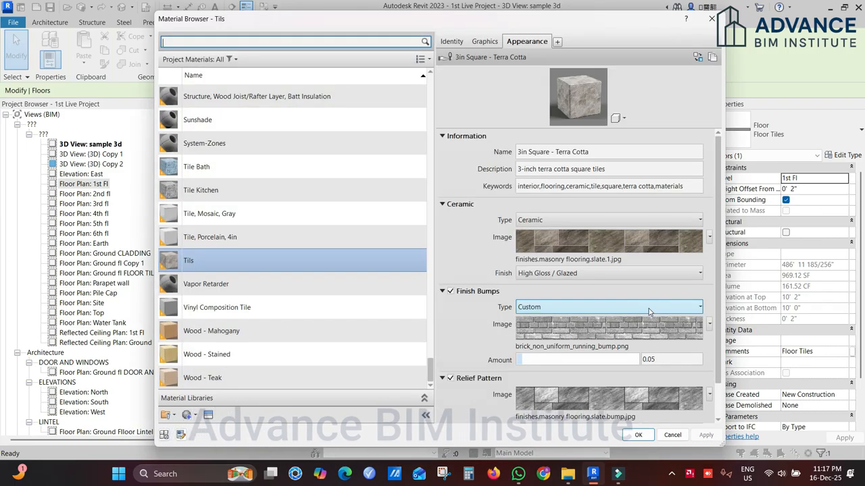
left_click(615, 331)
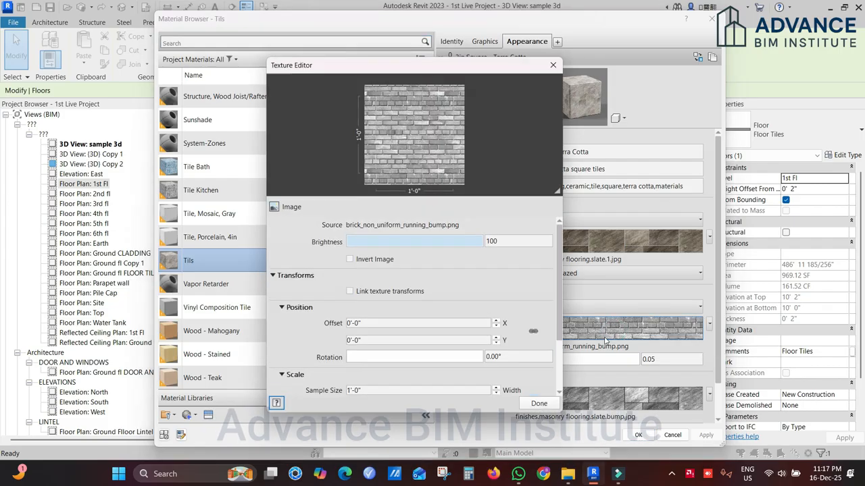
scroll(548, 295, "down", 2)
left_click(406, 348)
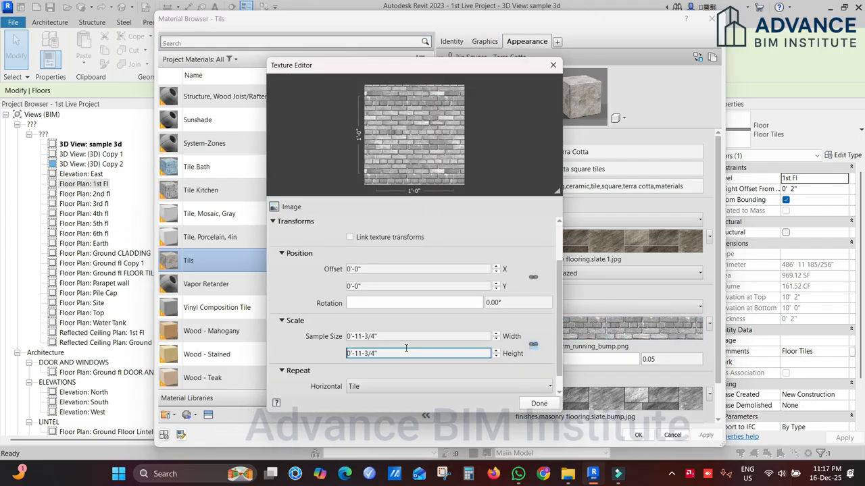
scroll(405, 346, "down", 1)
double_click(388, 317)
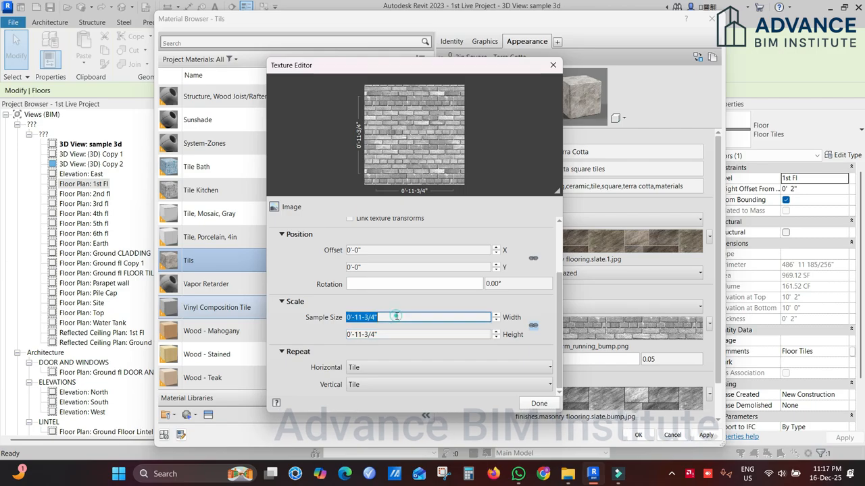
left_click(538, 403)
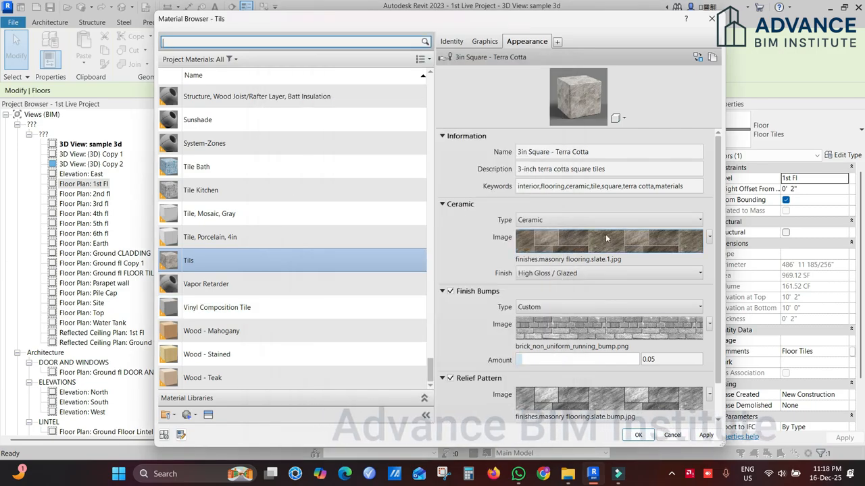
Step: Set the finish bumps to Wavy with an amount of 0.63, and check the floor tiles in the 3D view
mouse_move(605, 237)
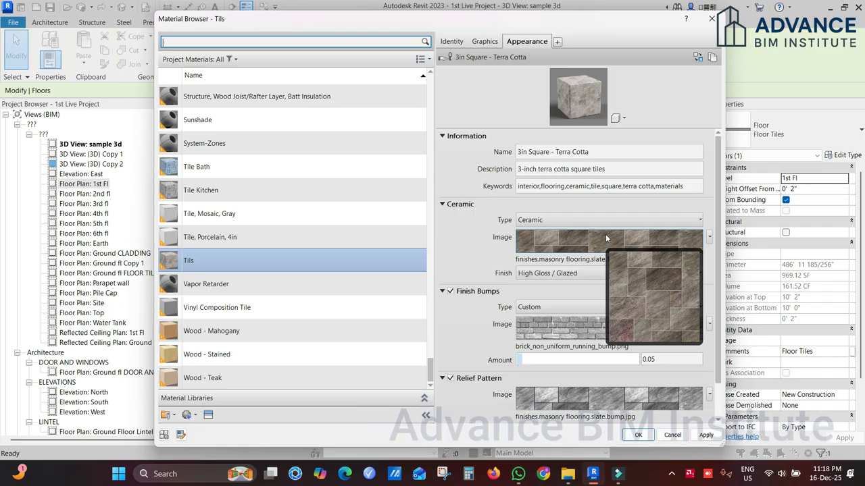
left_click(560, 310)
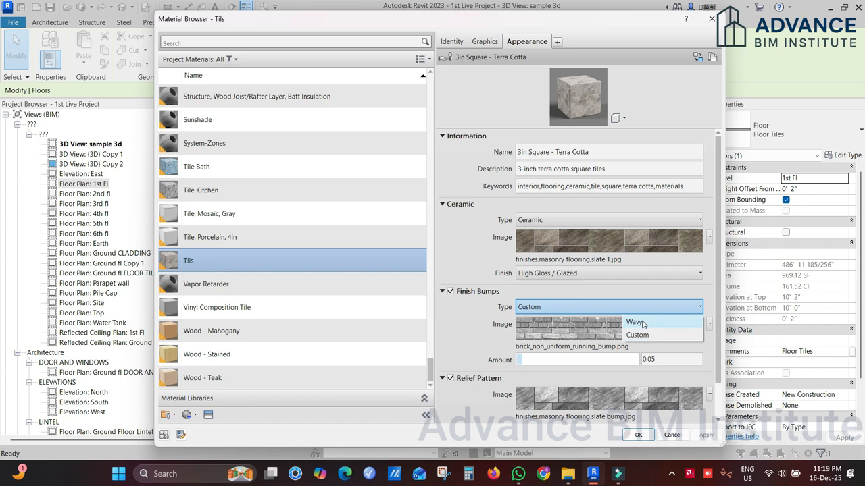
left_click(638, 323)
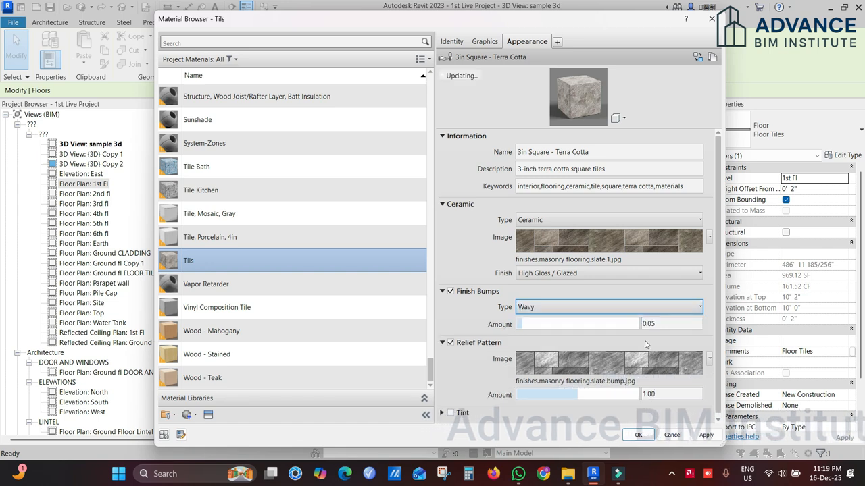
left_click_drag(524, 324, 594, 327)
left_click(637, 435)
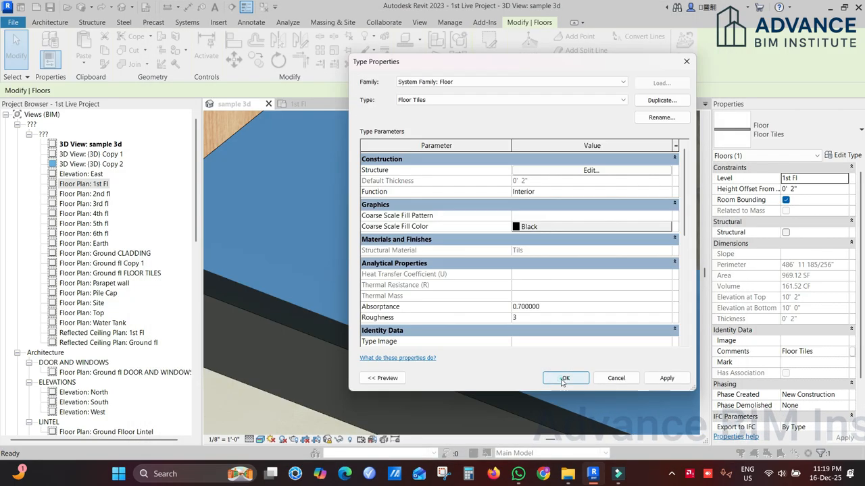
left_click(579, 378)
scroll(481, 239, "up", 3)
scroll(426, 230, "up", 3)
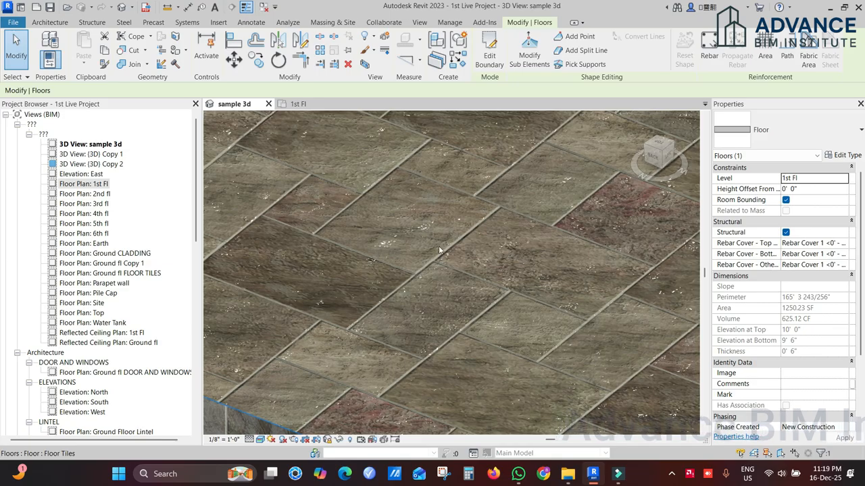
scroll(433, 268, "down", 3)
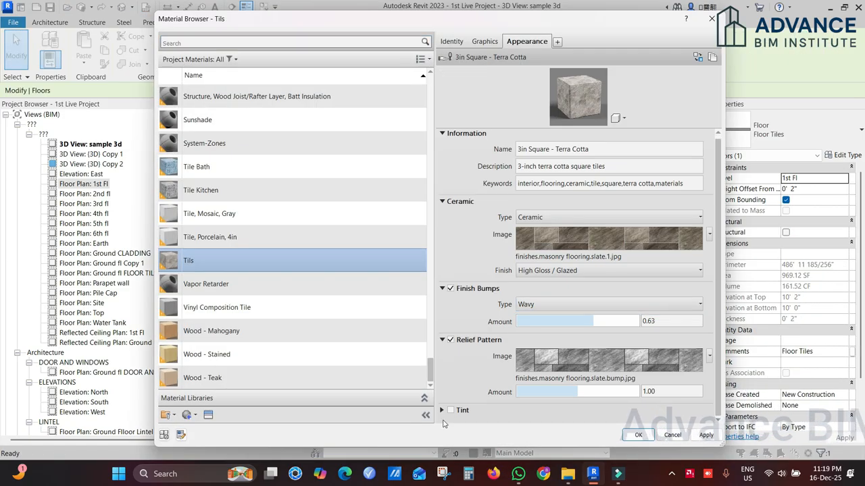
Step: Enable the tile material's tint and set its colour to yellow, RGB 249 211 34
left_click(443, 410)
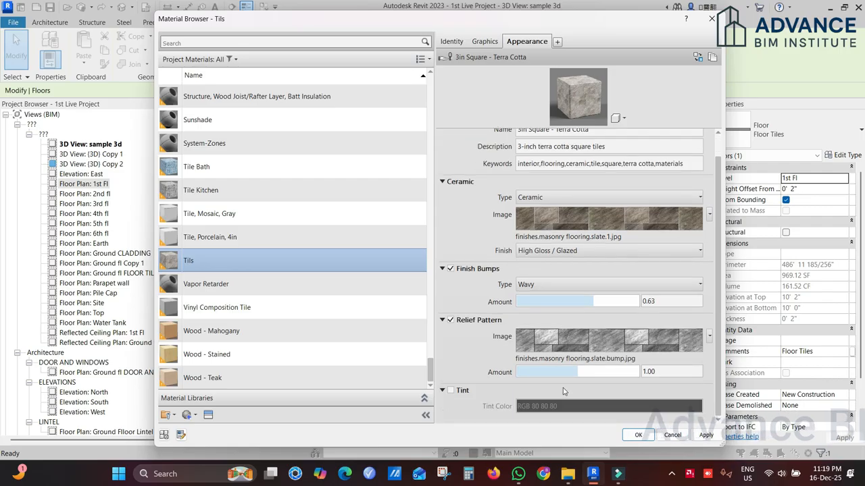
left_click(451, 391)
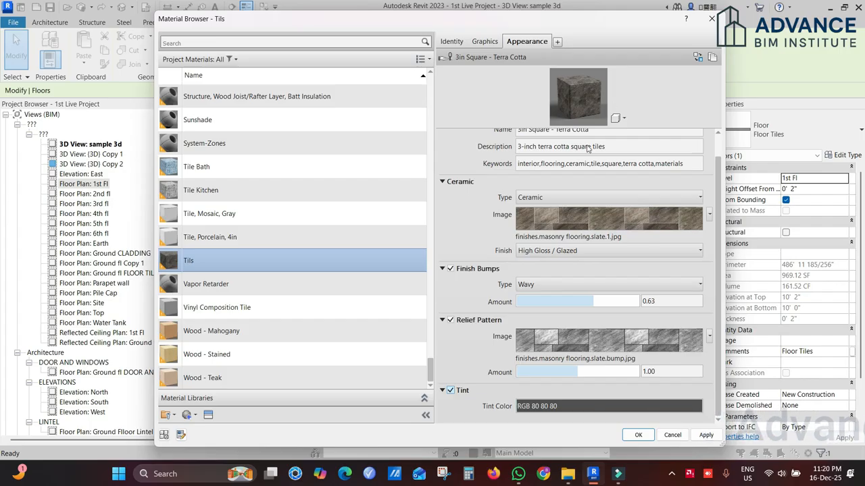
left_click(608, 404)
left_click(607, 405)
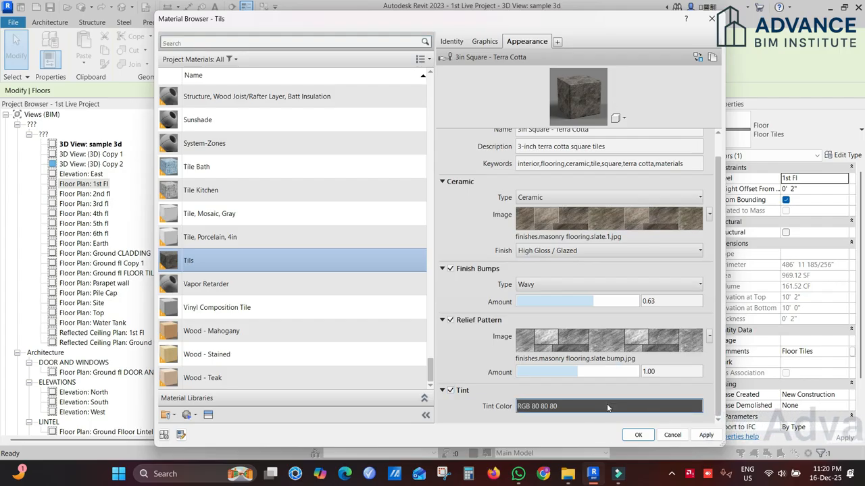
left_click(467, 150)
left_click(555, 191)
left_click(482, 329)
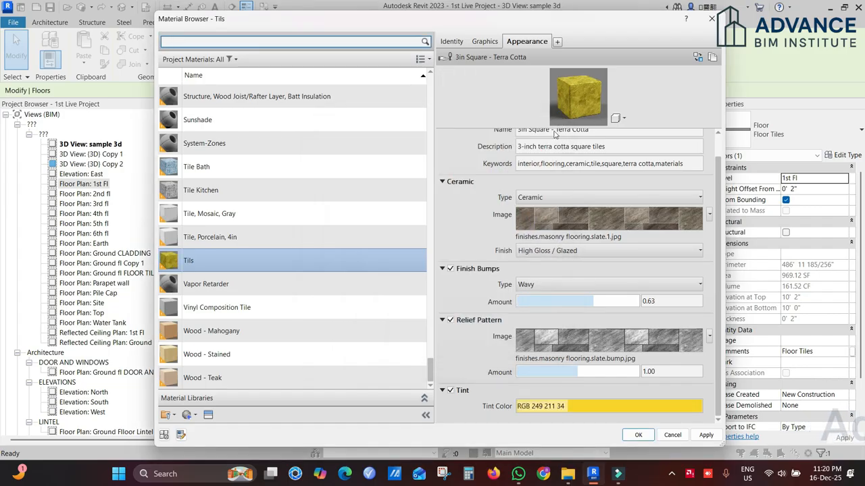
left_click(647, 439)
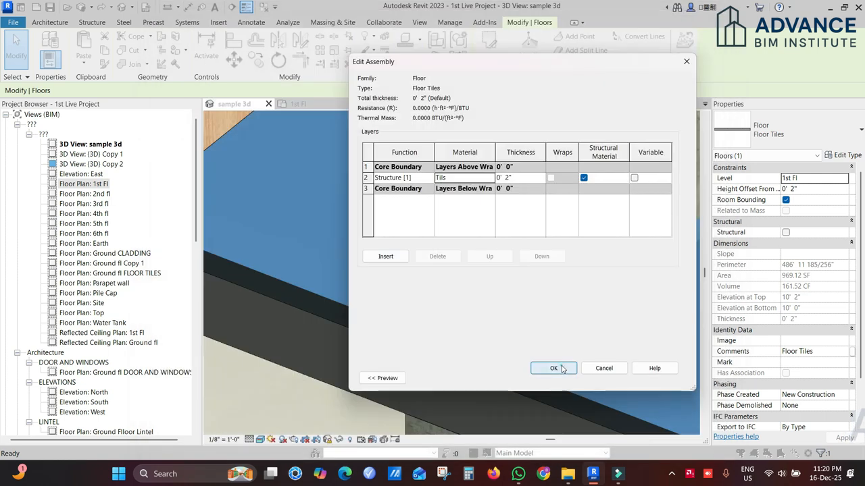
Step: Apply the tinted material to the floor type and inspect the tiles in the 3D view
left_click(561, 370)
left_click(312, 396)
left_click(448, 316)
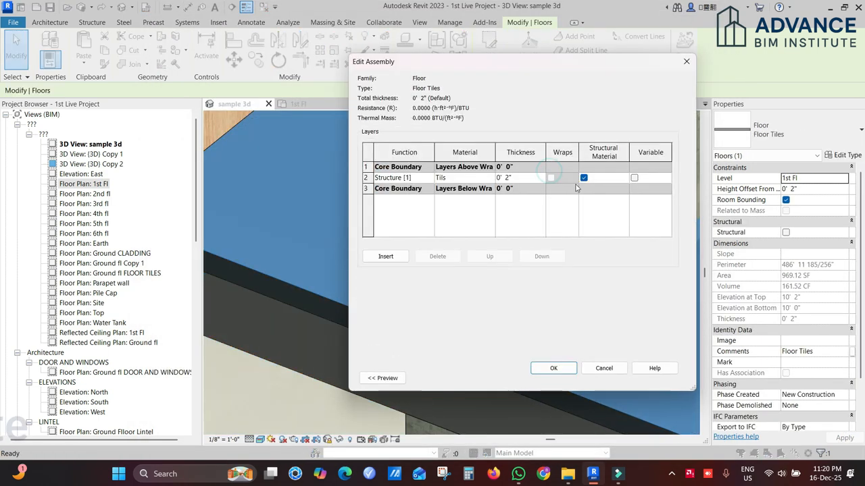
left_click(493, 177)
scroll(712, 272, "down", 1)
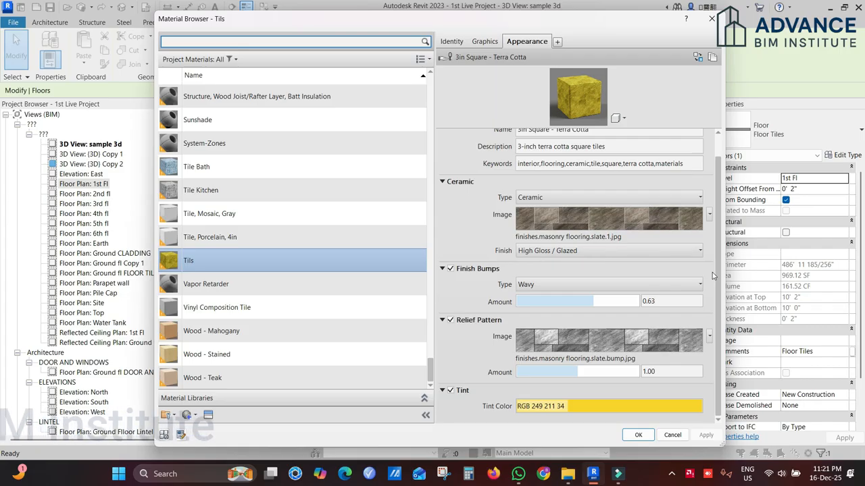
Step: Open the graphics settings of the tile material
scroll(712, 272, "up", 2)
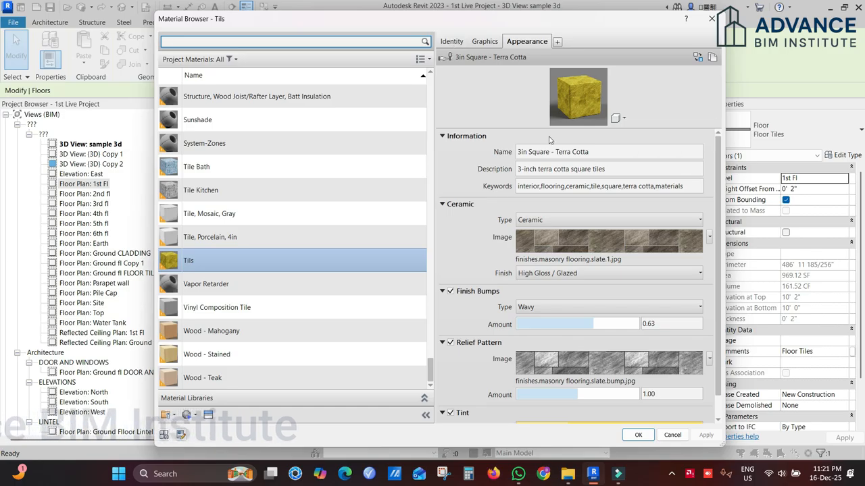
left_click(486, 42)
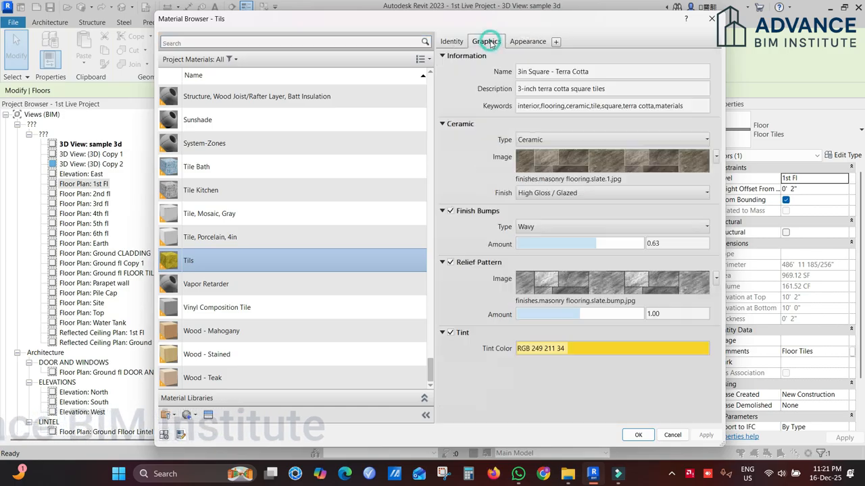
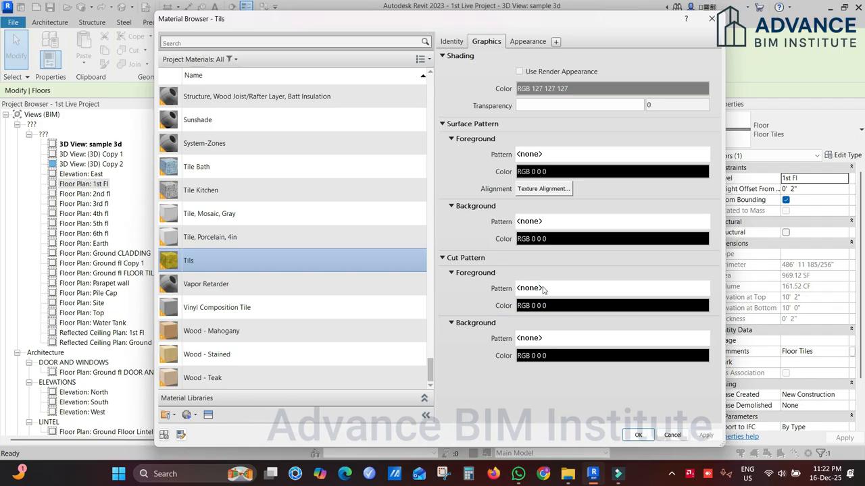
Step: Enable Use Render Appearance for the Tils material's shading and confirm the change through the floor type
left_click(541, 288)
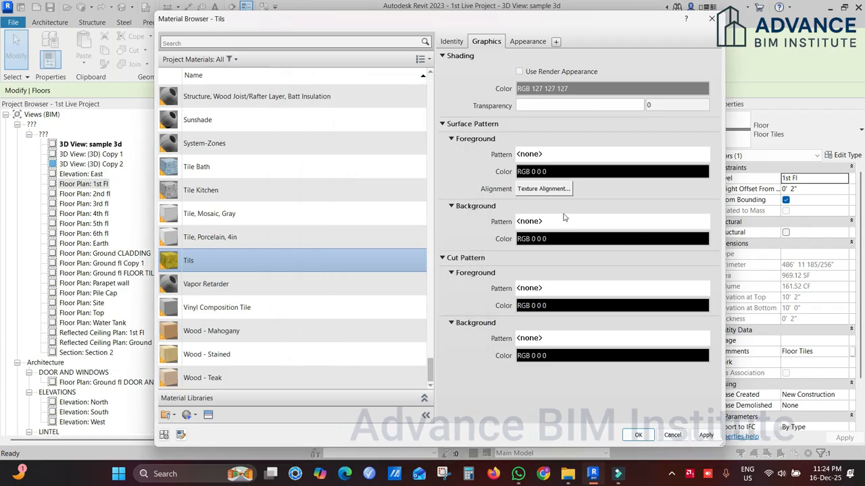
left_click(520, 72)
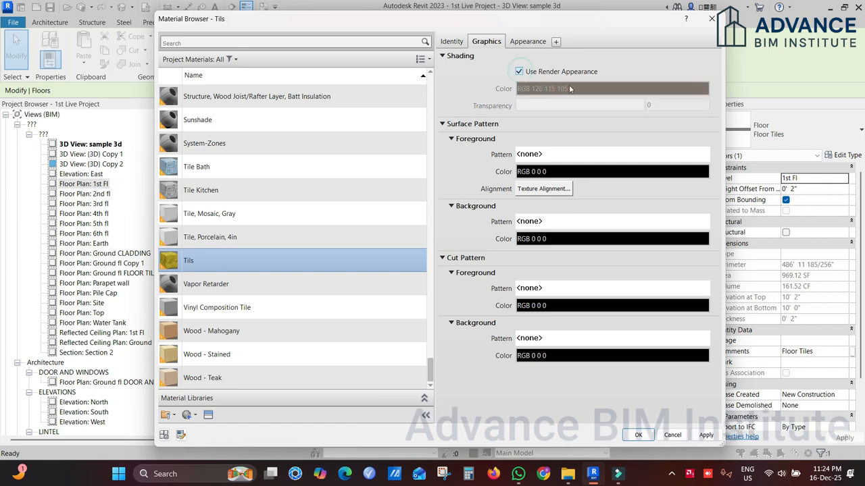
left_click(527, 41)
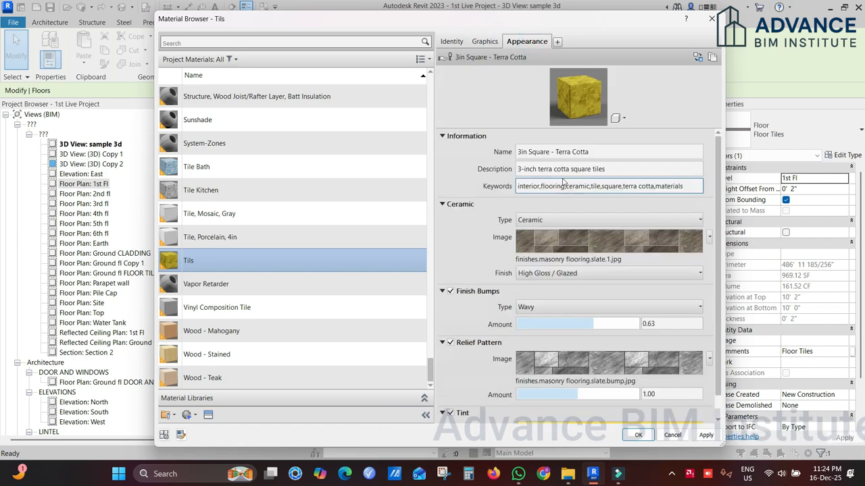
left_click(486, 41)
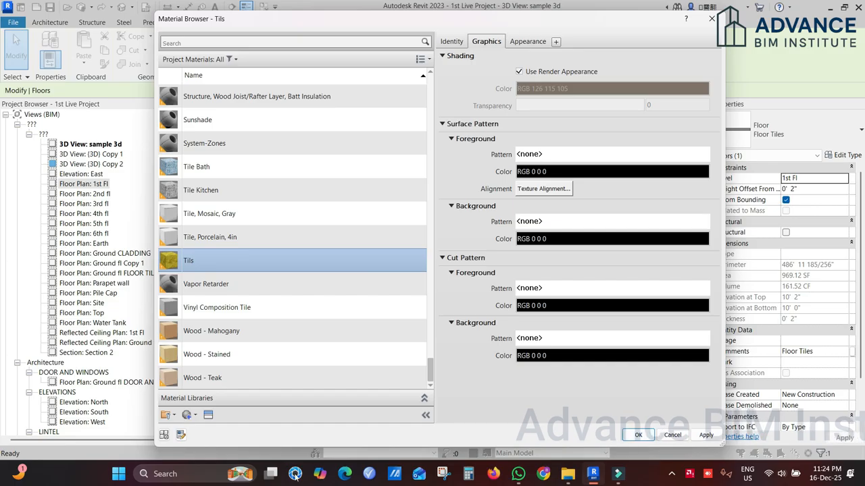
left_click(635, 434)
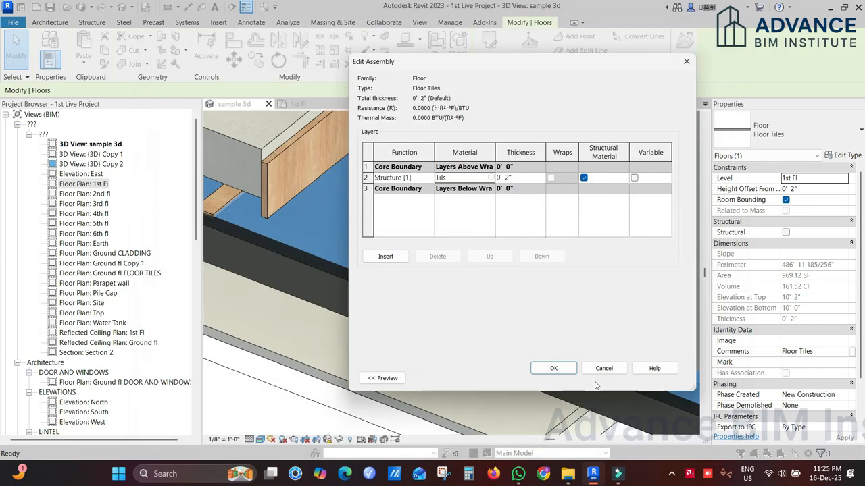
left_click(570, 367)
left_click(563, 378)
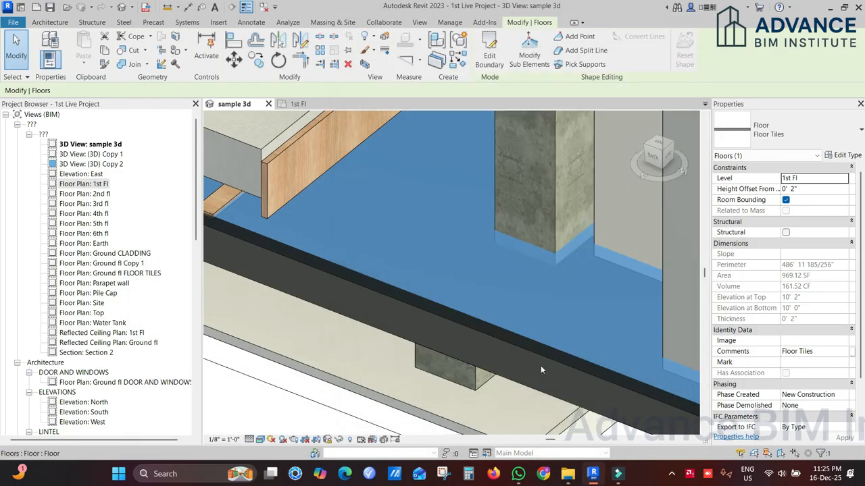
left_click(249, 440)
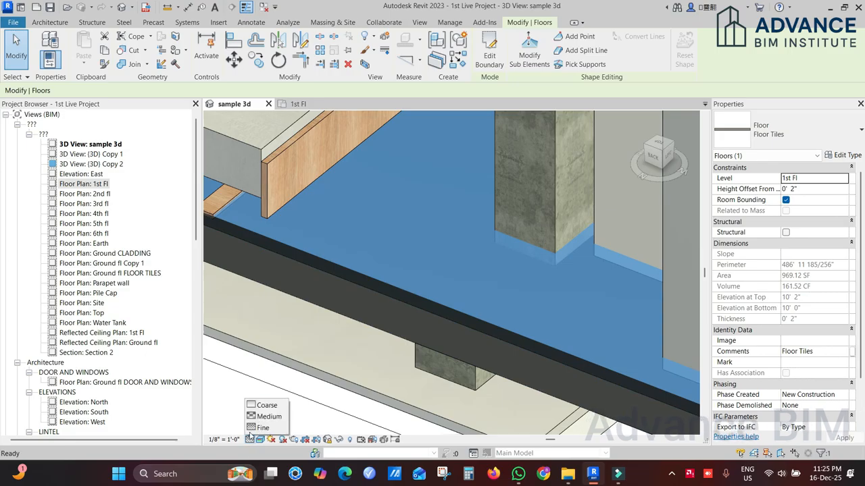
left_click(327, 385)
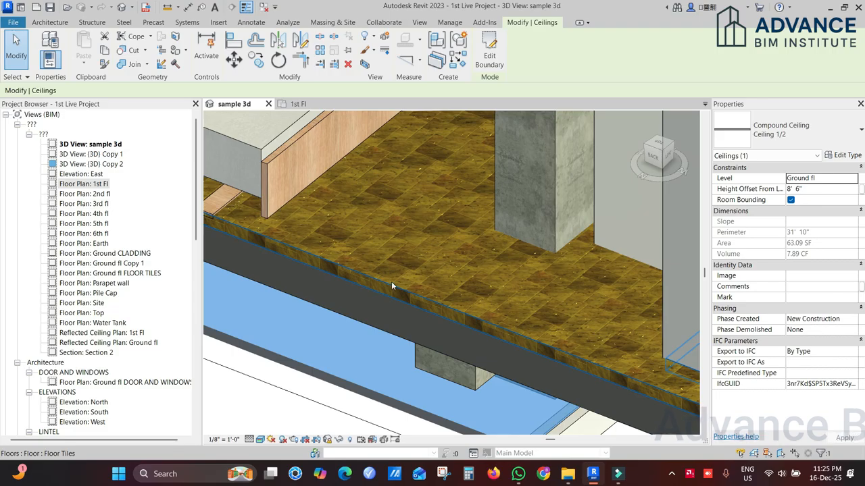
key("Escape")
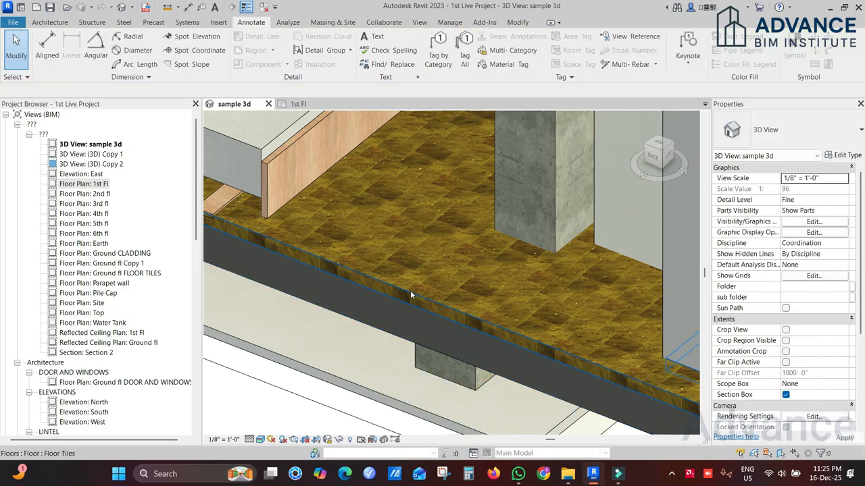
Step: Reopen the Tils material graphics from the Floor Tiles structure and toggle its render appearance shading off and on
left_click(410, 295)
left_click(843, 155)
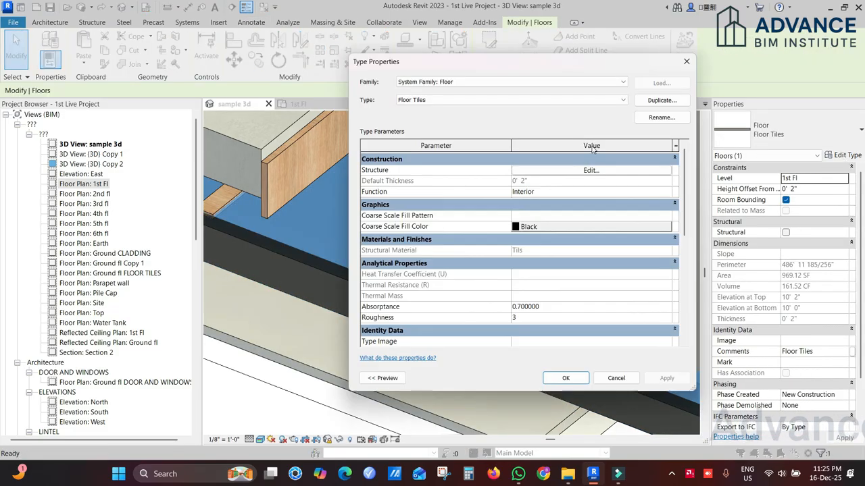
left_click(529, 170)
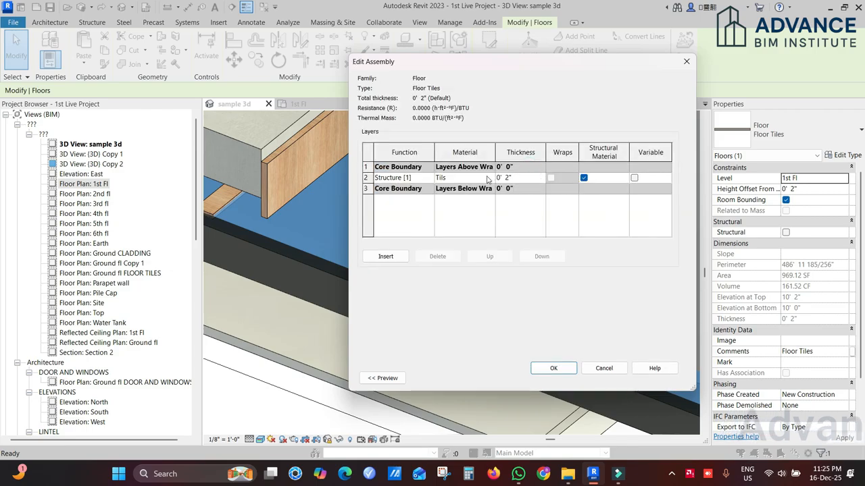
left_click(491, 177)
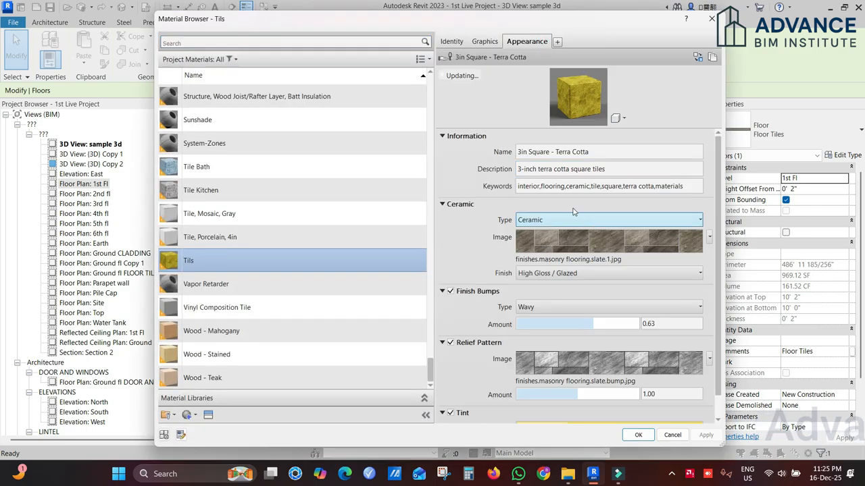
left_click(485, 41)
left_click(519, 71)
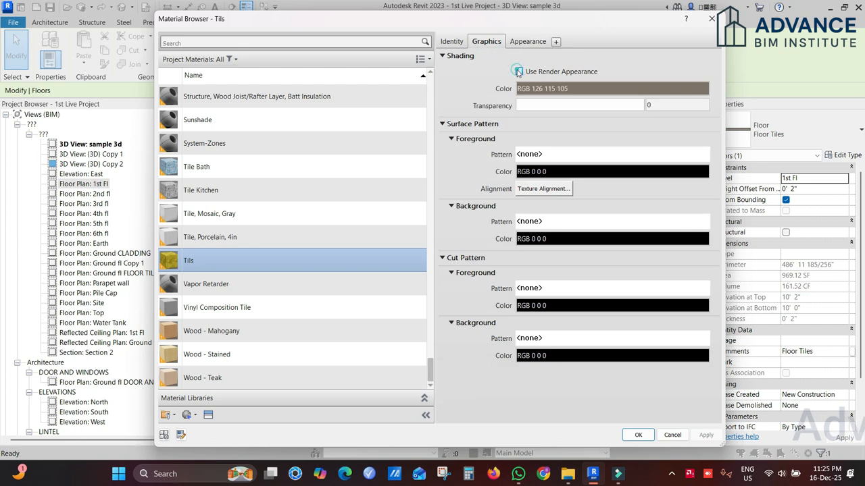
left_click(519, 71)
Step: Review the tile material's appearance and graphics settings, and leave the floor type without saving changes
left_click(528, 41)
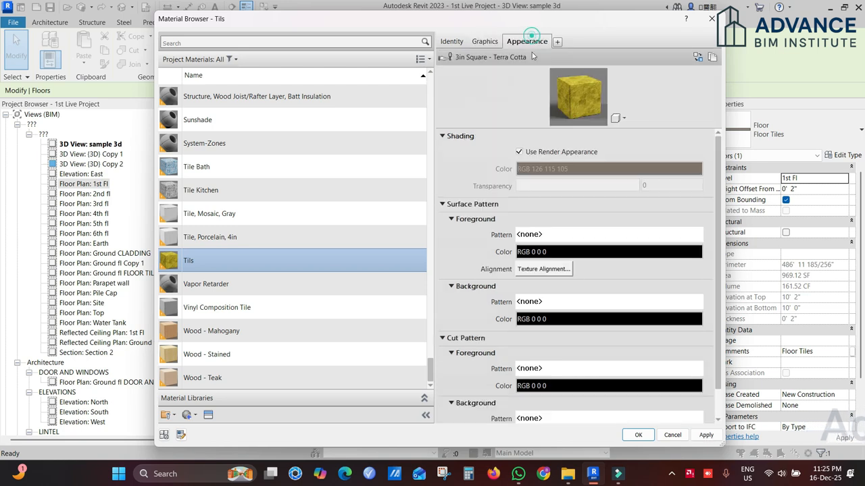
left_click(486, 42)
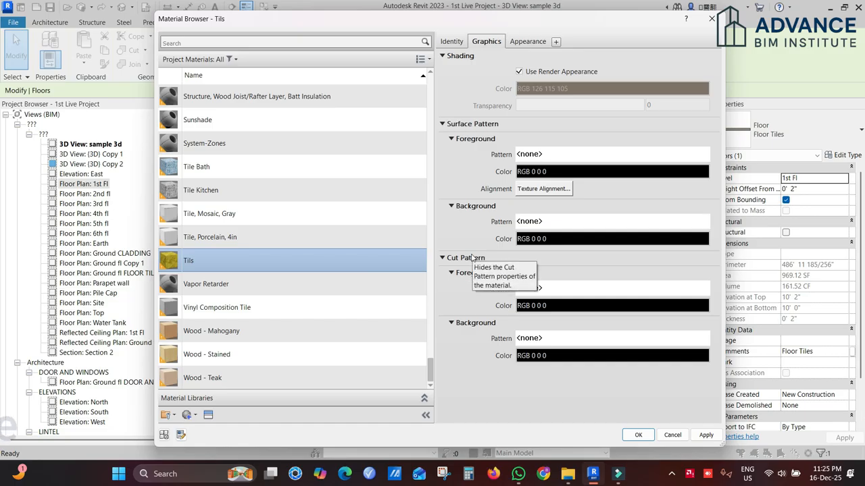
left_click(625, 128)
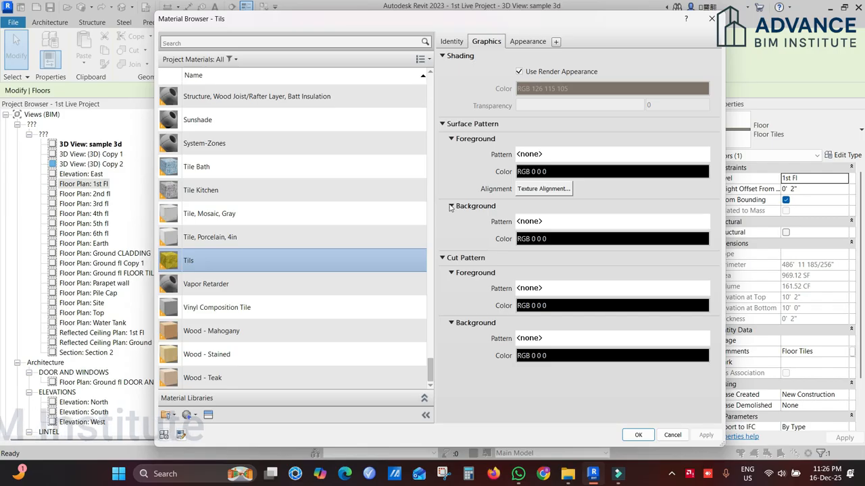
left_click(671, 435)
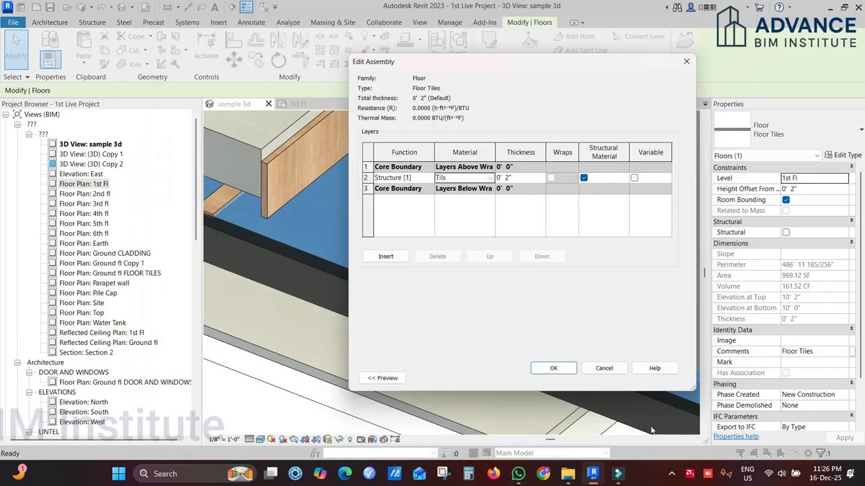
left_click(606, 367)
left_click(612, 376)
key("Escape")
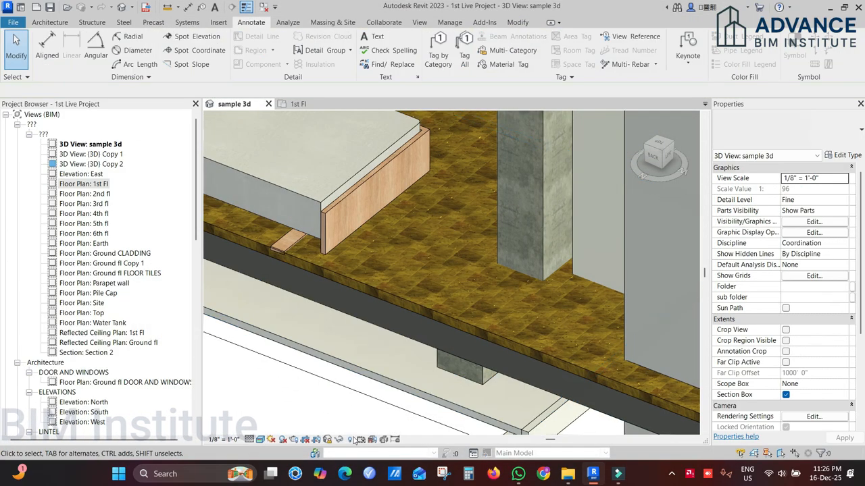
Step: Look through the view templates available for the sample 3d view without assigning one
scroll(804, 389, "down", 3)
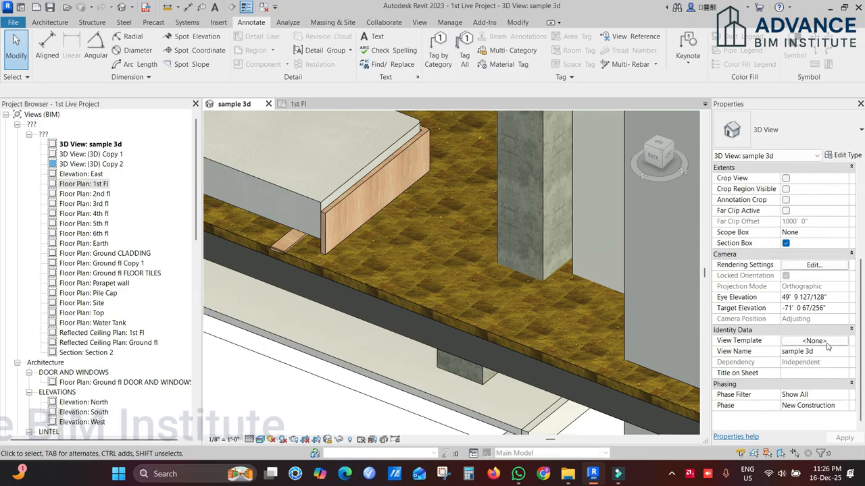
left_click(827, 342)
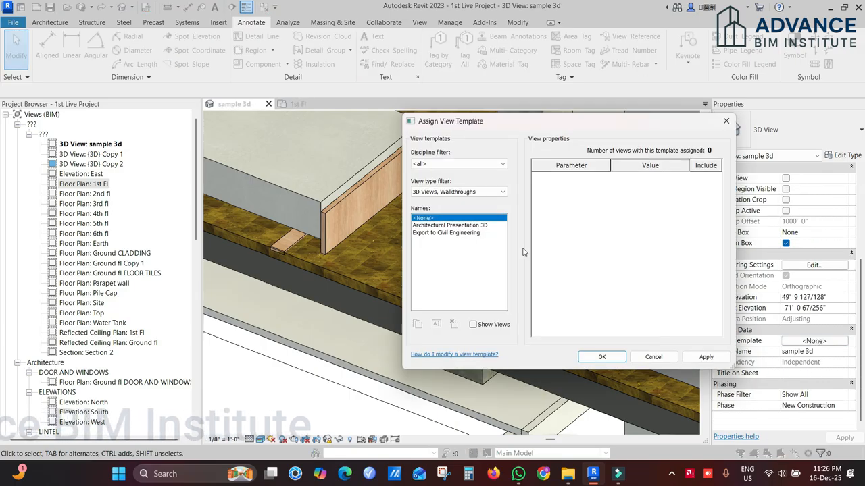
left_click(652, 356)
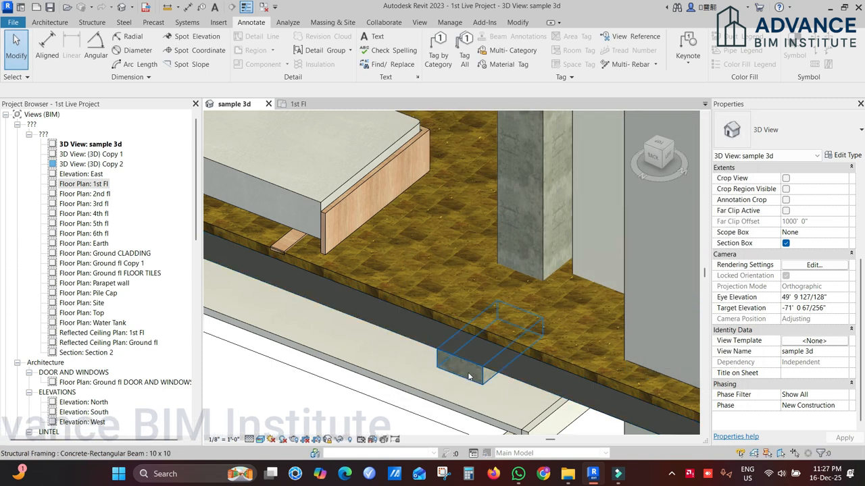
Step: Override the Furniture category's cut foreground pattern in the sample 3d view with Crosshatch-small in cyan
key("v")
key("g")
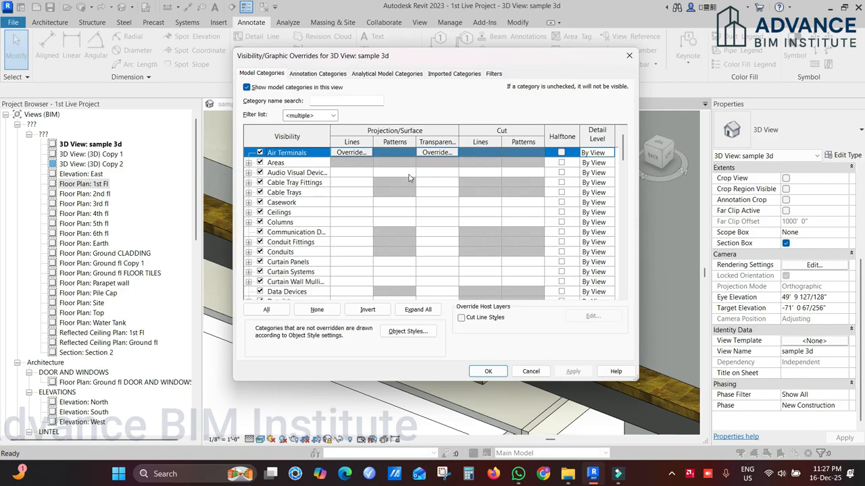
scroll(298, 236, "down", 9)
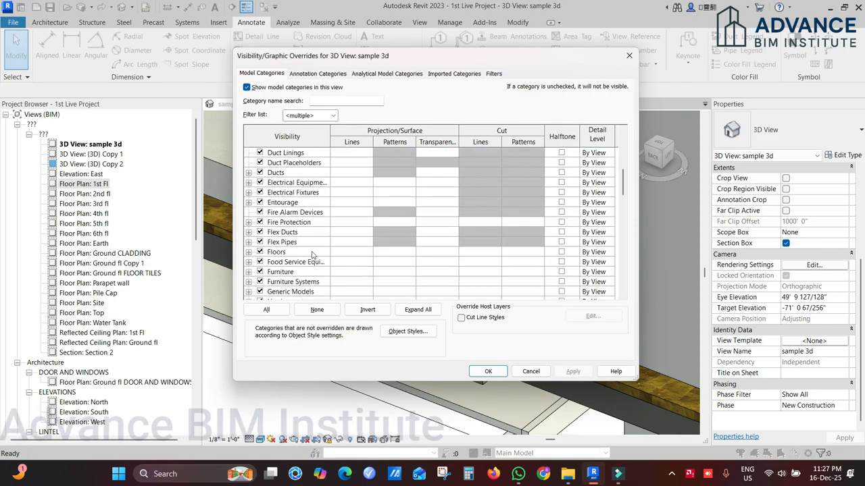
left_click(248, 213)
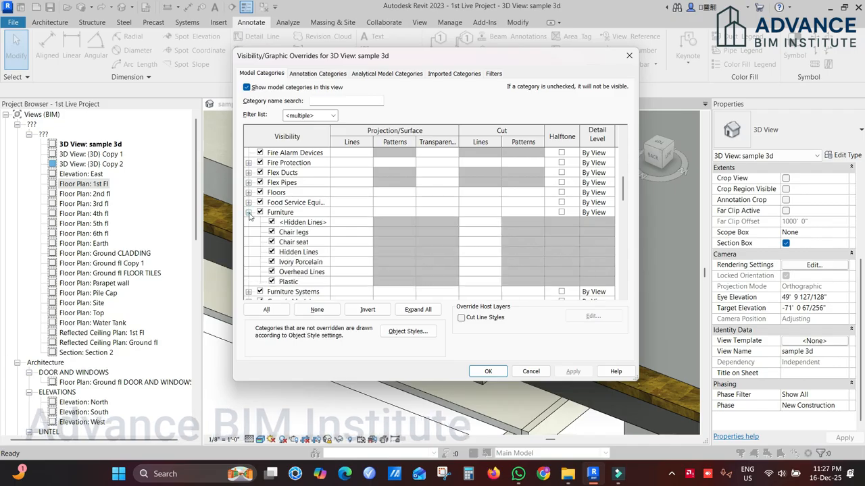
left_click(353, 213)
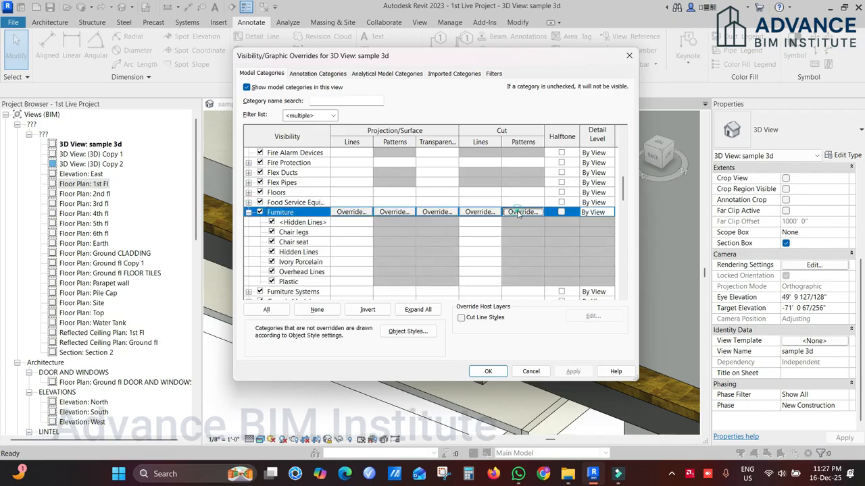
left_click(521, 212)
left_click(580, 240)
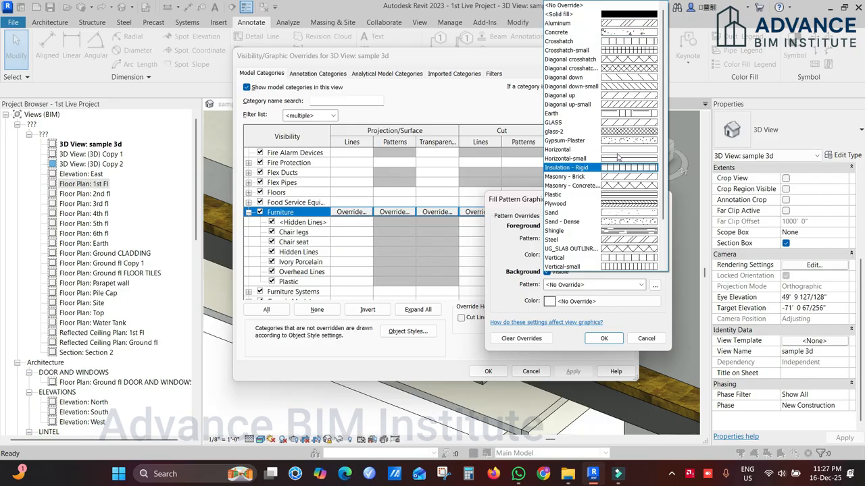
left_click(625, 50)
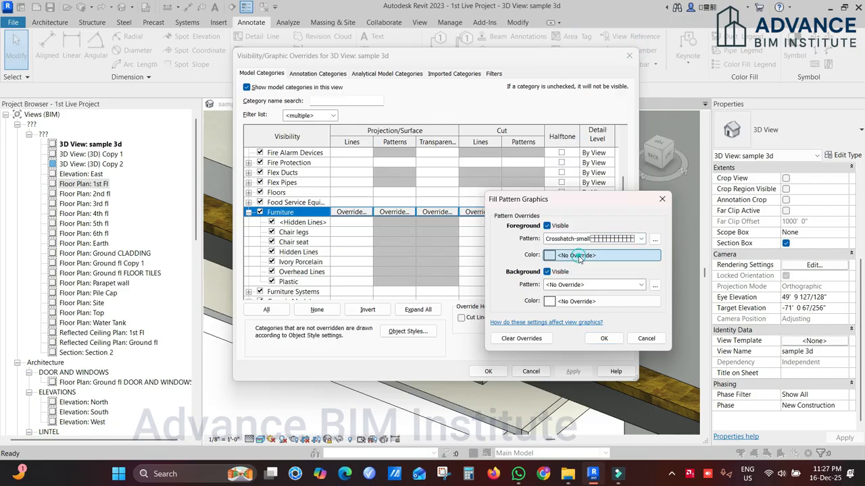
left_click(577, 255)
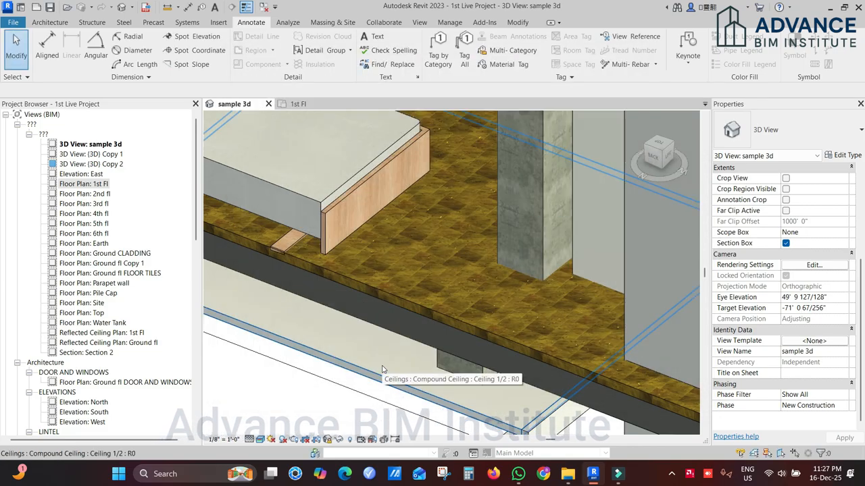
Step: Examine the bedroom's bed and floor tiles in the sample 3d view, and check the 1st Fl floor plan
middle_click_drag(406, 304, 447, 331, "shift")
scroll(447, 327, "down", 5)
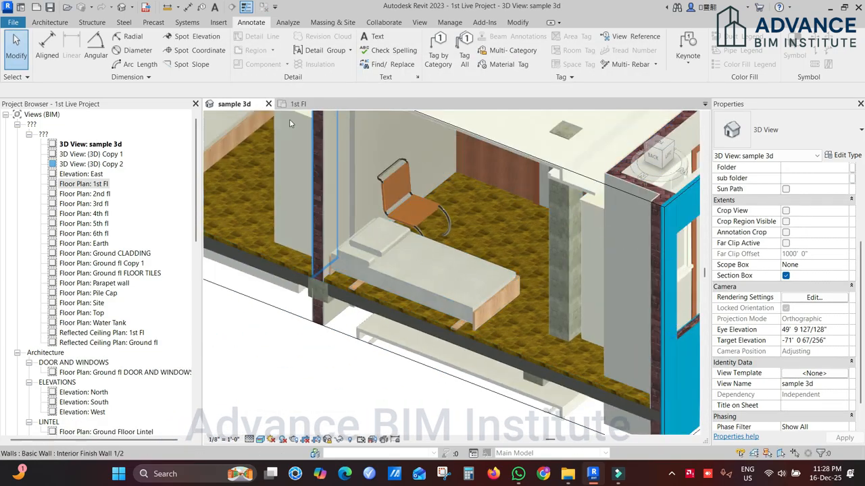
left_click(298, 103)
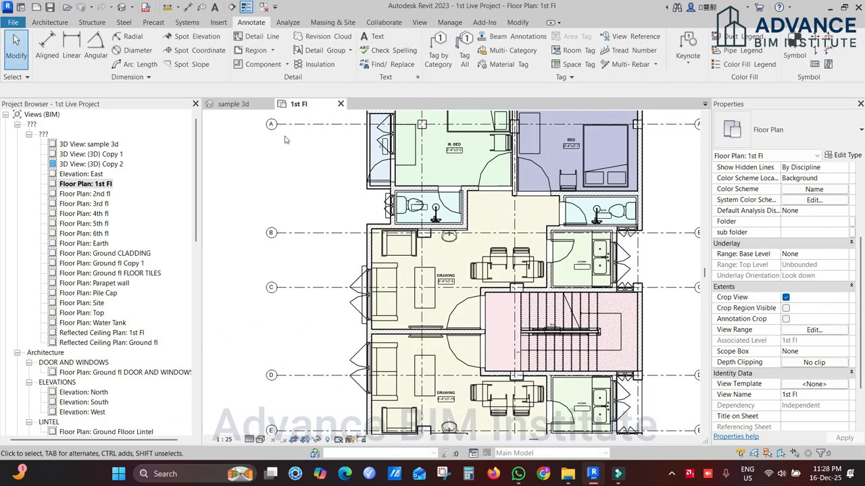
left_click(252, 104)
scroll(430, 309, "down", 4)
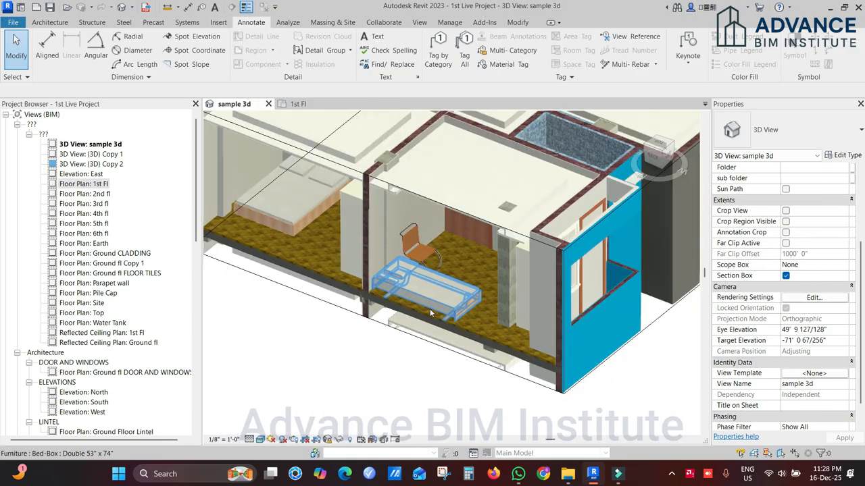
scroll(407, 222, "down", 1)
scroll(433, 296, "up", 2)
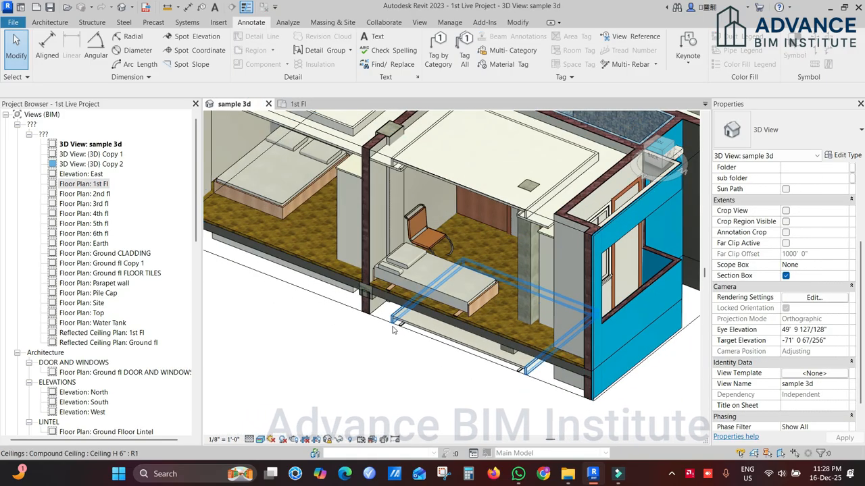
scroll(397, 331, "up", 4)
scroll(391, 277, "down", 1)
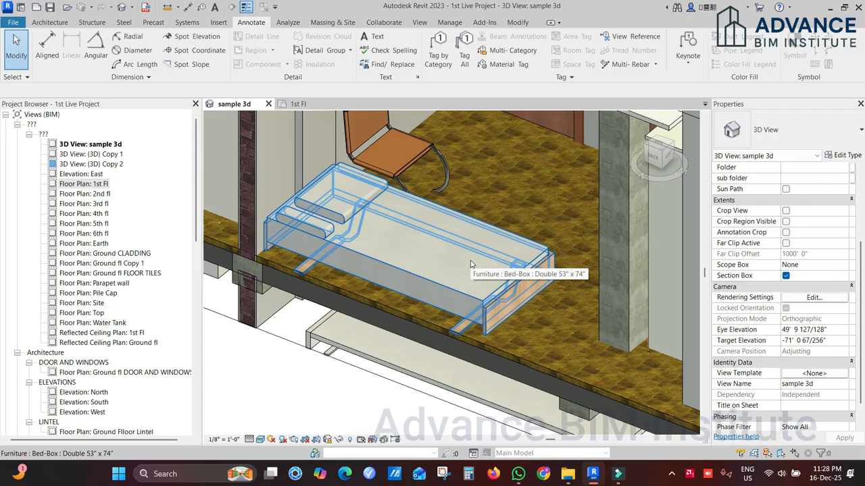
middle_click_drag(471, 264, 419, 358, "shift")
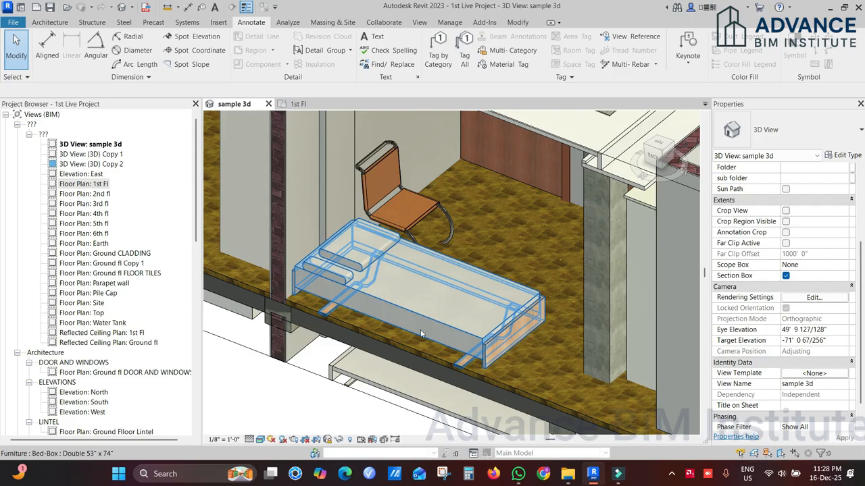
scroll(407, 336, "up", 6)
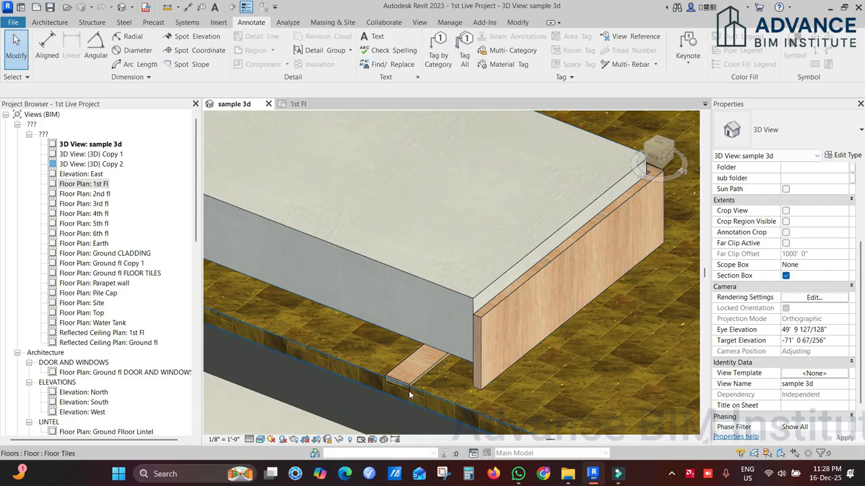
Step: Rehost the double bed in the bedroom onto the Floor Tiles floor using Pick New Host
scroll(409, 389, "up", 3)
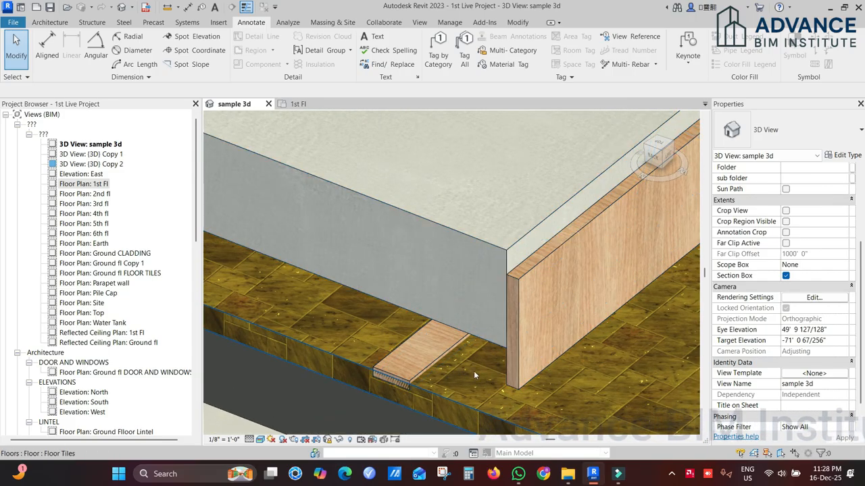
scroll(461, 373, "down", 6)
scroll(458, 218, "up", 2)
scroll(458, 218, "down", 3)
scroll(404, 235, "up", 2)
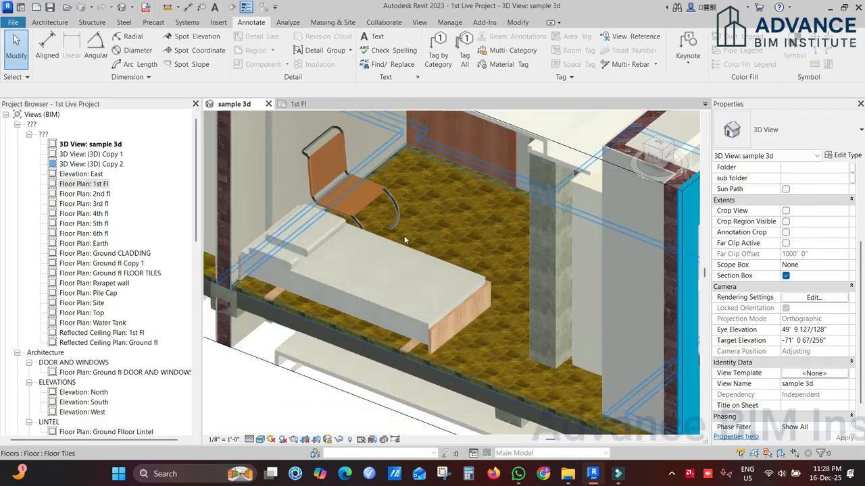
scroll(404, 239, "up", 5)
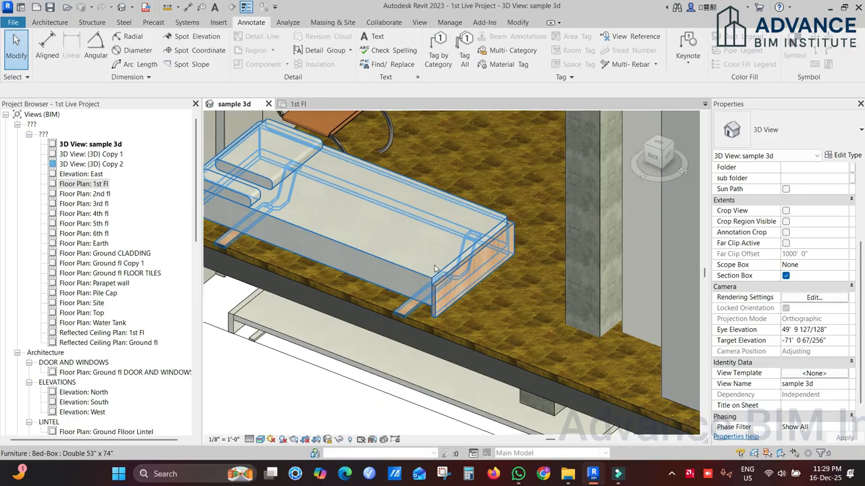
left_click(413, 267)
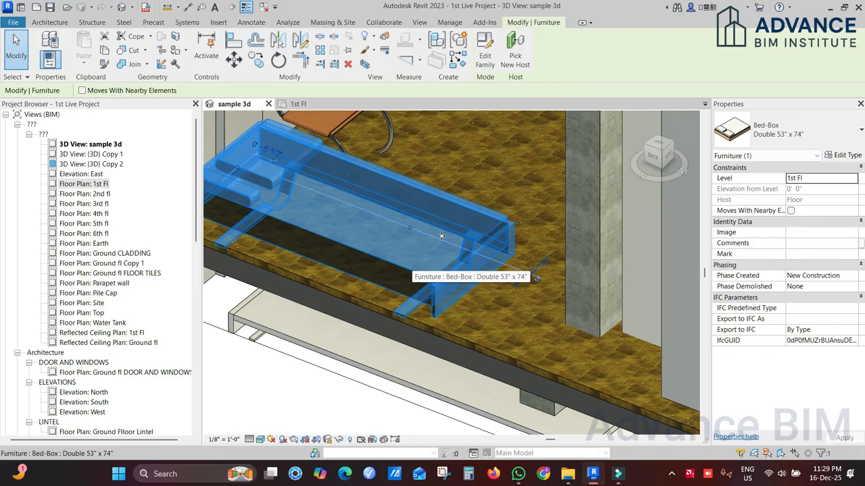
left_click(514, 59)
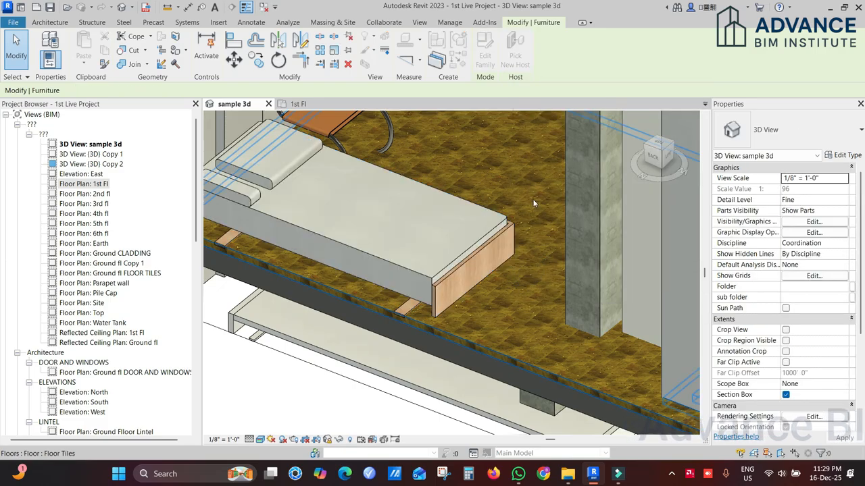
left_click(506, 350)
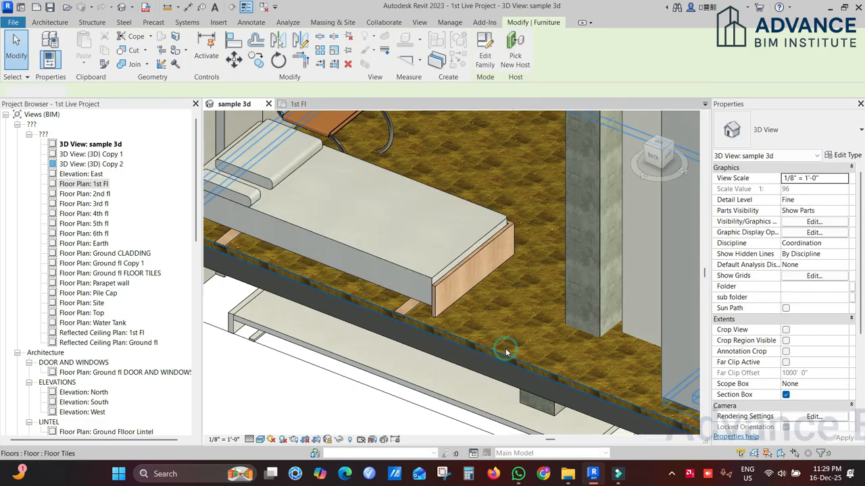
key("Escape")
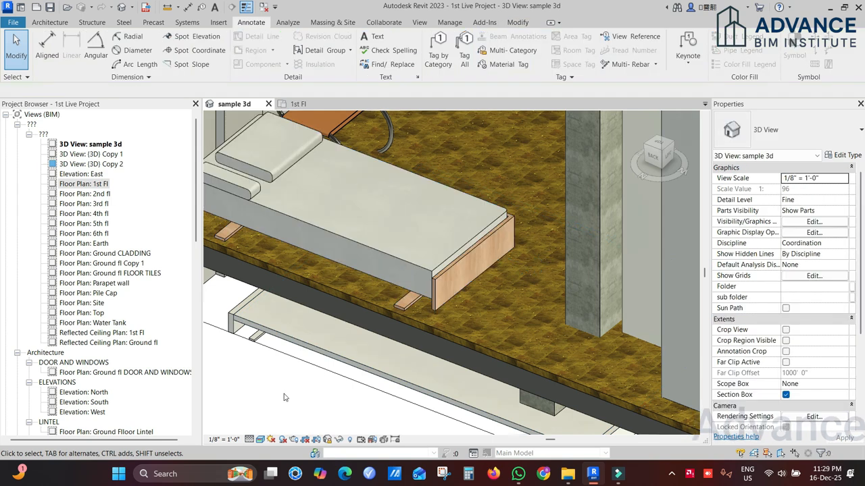
Step: Pick the Floor Tiles floor as the new host for the Chair-Kinder chair beside the bed
left_click(392, 127)
middle_click_drag(419, 137, 402, 216)
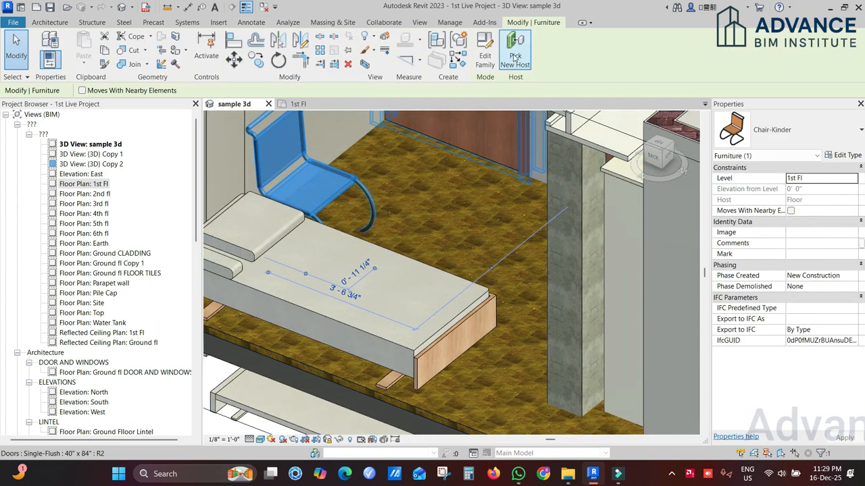
key("Escape")
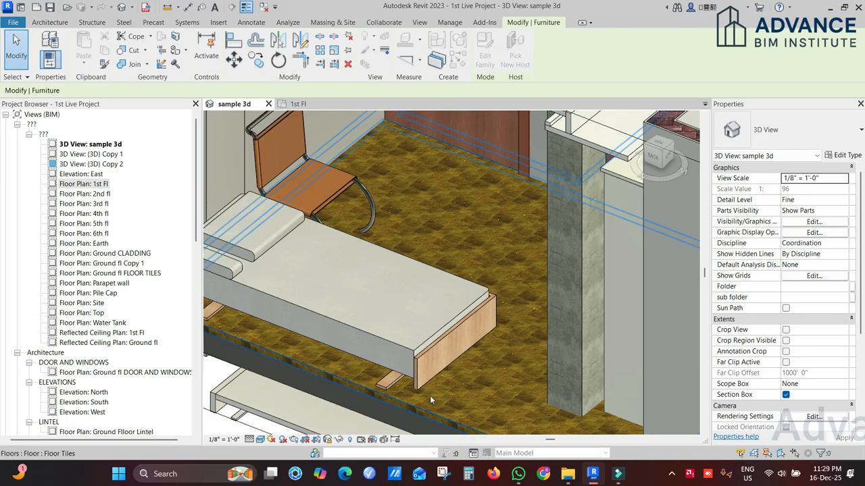
left_click(429, 401)
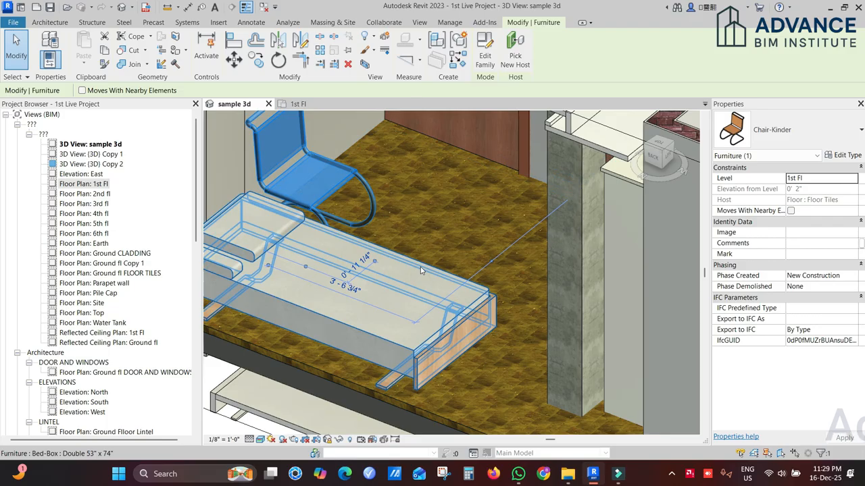
key("Escape")
Step: Look over the bedroom furniture and start Pick New Host for the chair again
mouse_move(379, 250)
middle_mouse_down()
mouse_move(448, 266)
mouse_move(451, 330)
middle_mouse_up()
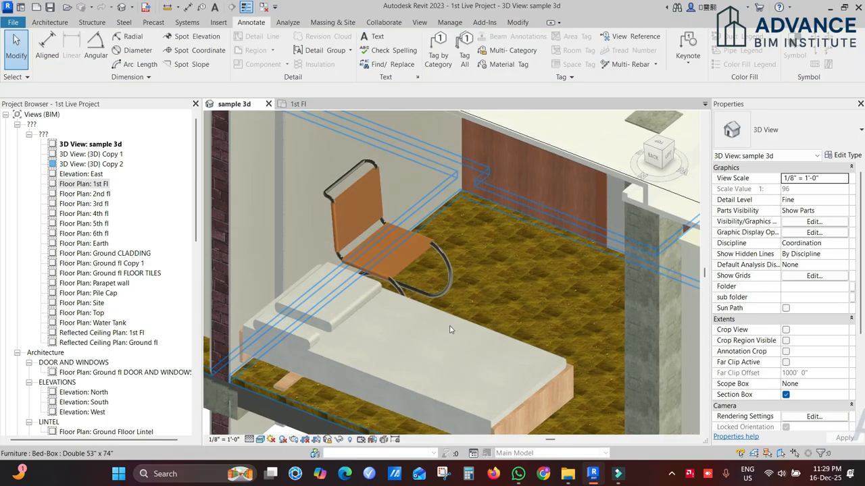
scroll(450, 322, "down", 1)
scroll(451, 316, "down", 1)
middle_click_drag(490, 247, 466, 306)
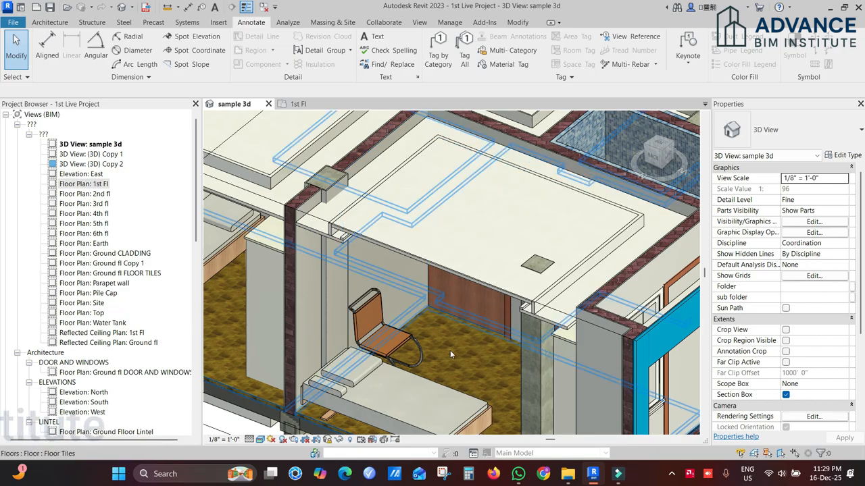
left_click(415, 346)
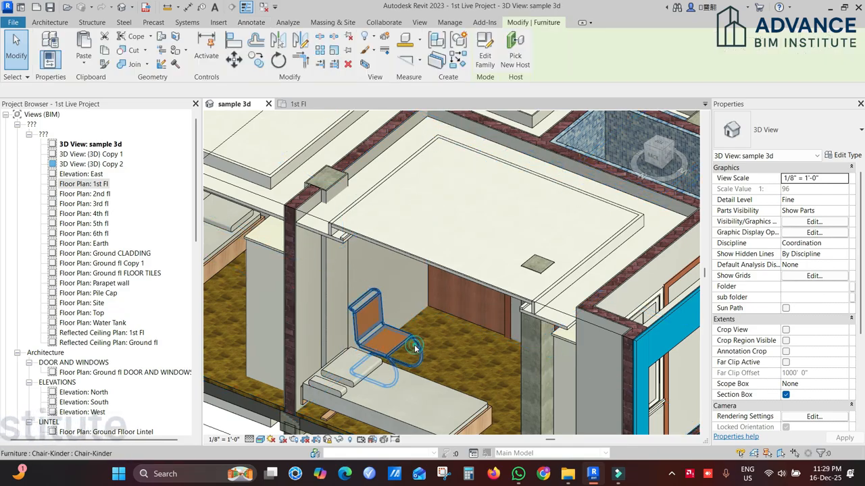
left_click(513, 61)
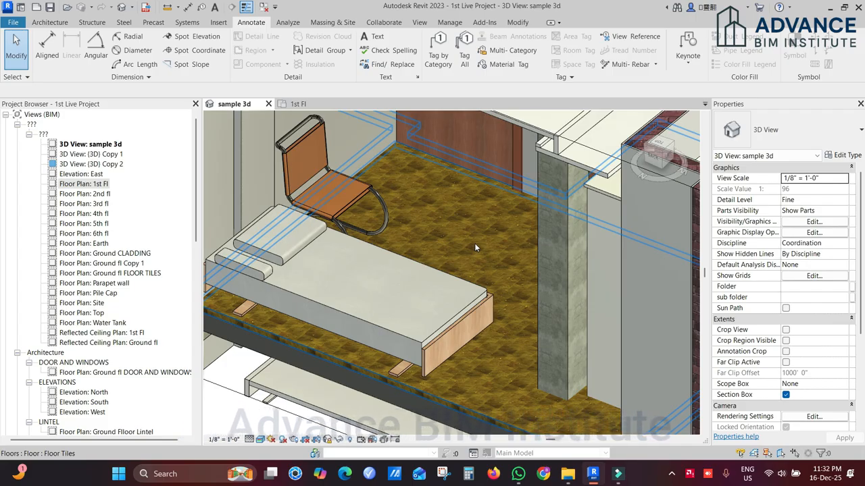
Step: Review the identity and appearance settings of the Floor Tiles type's Tils material, and leave the floor type without saving changes
left_click(474, 247)
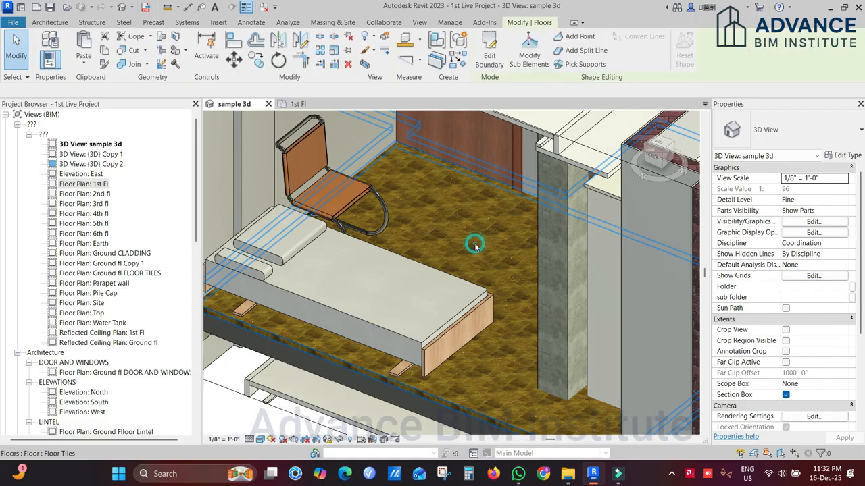
left_click(843, 155)
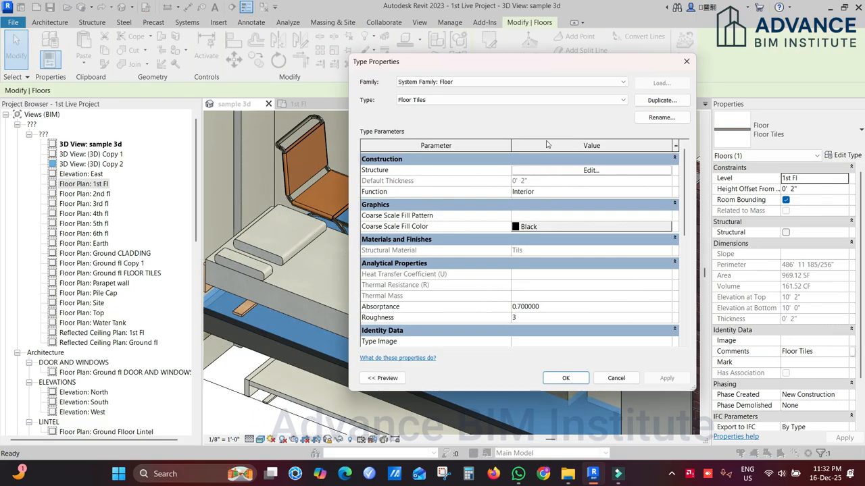
left_click(550, 171)
left_click(495, 177)
left_click(495, 178)
left_click(528, 41)
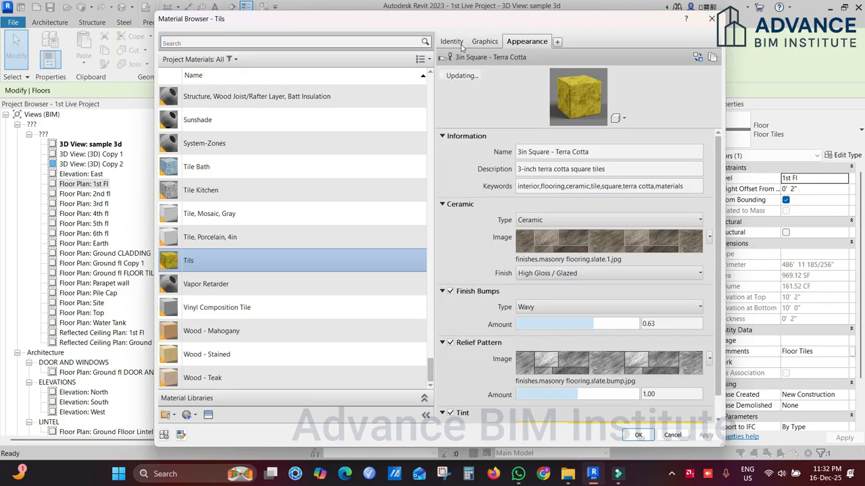
left_click(453, 41)
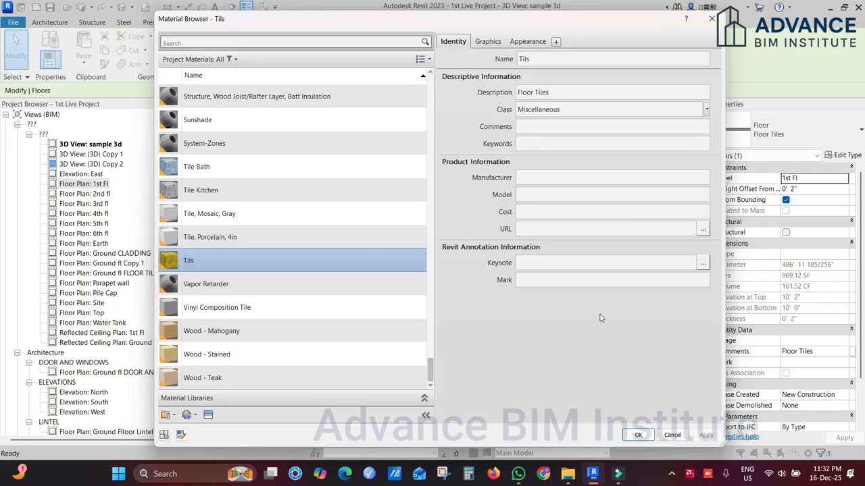
left_click(527, 42)
left_click(618, 184)
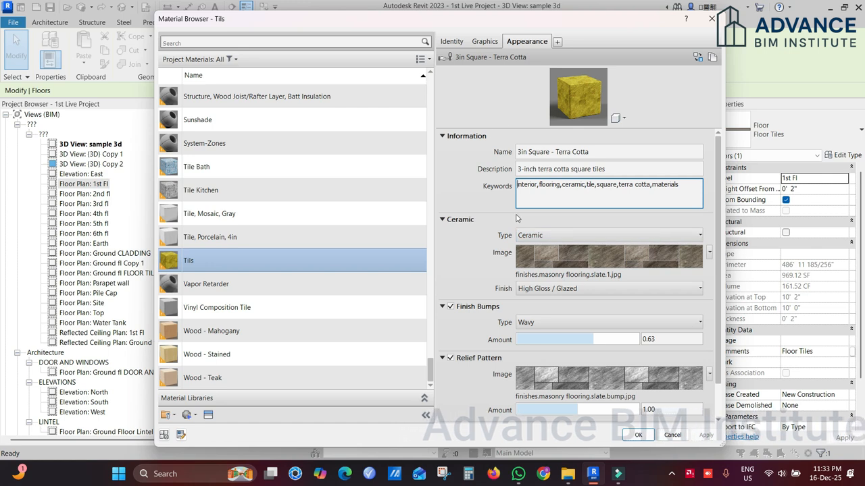
left_click(711, 19)
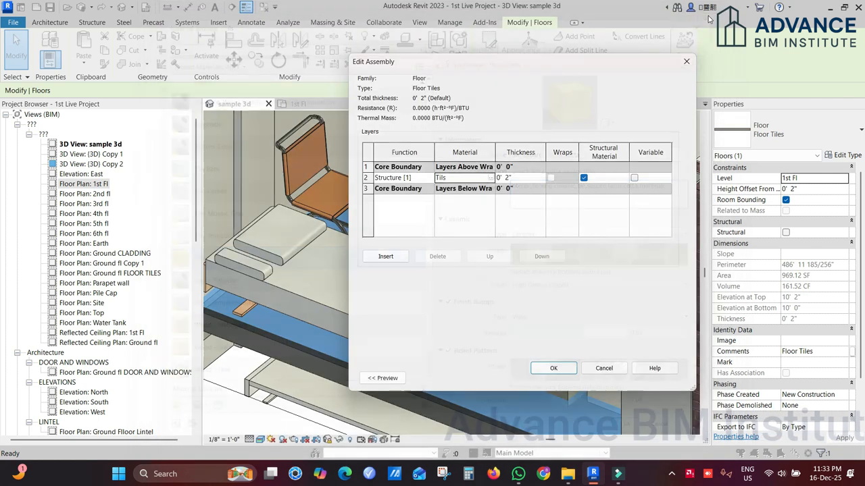
left_click(677, 61)
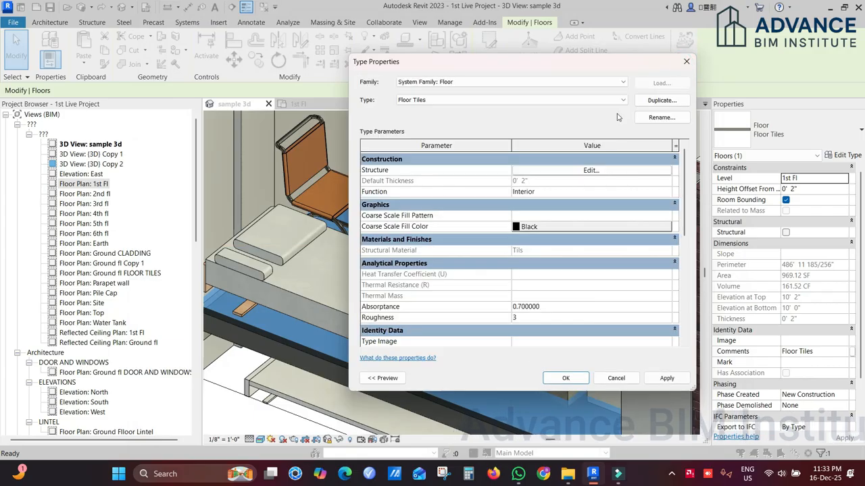
left_click(686, 61)
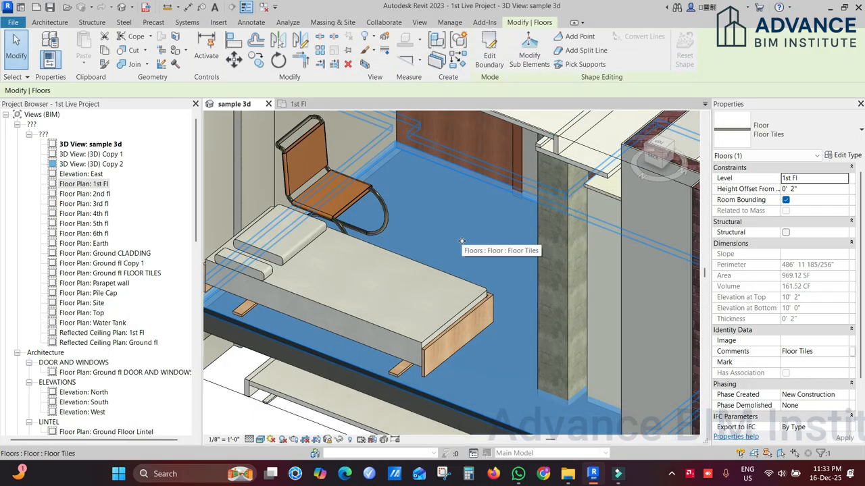
middle_click_drag(476, 251, 501, 233)
key("Escape")
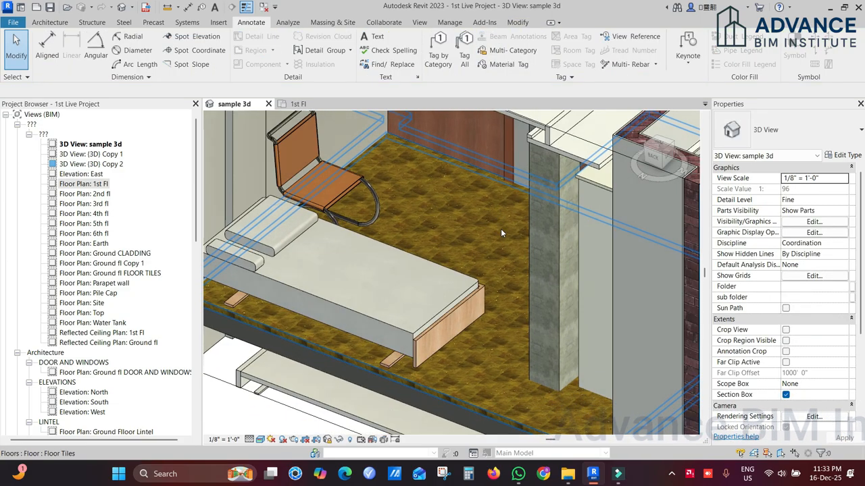